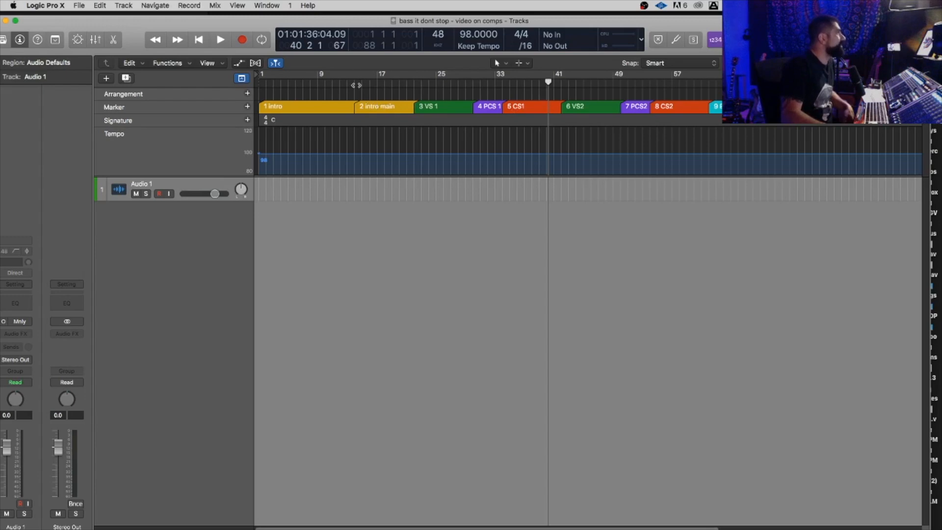
- Step the playhead through the song's markers, between intro main and PCS 1, and from VS2 on to CS2
left_click(355, 83)
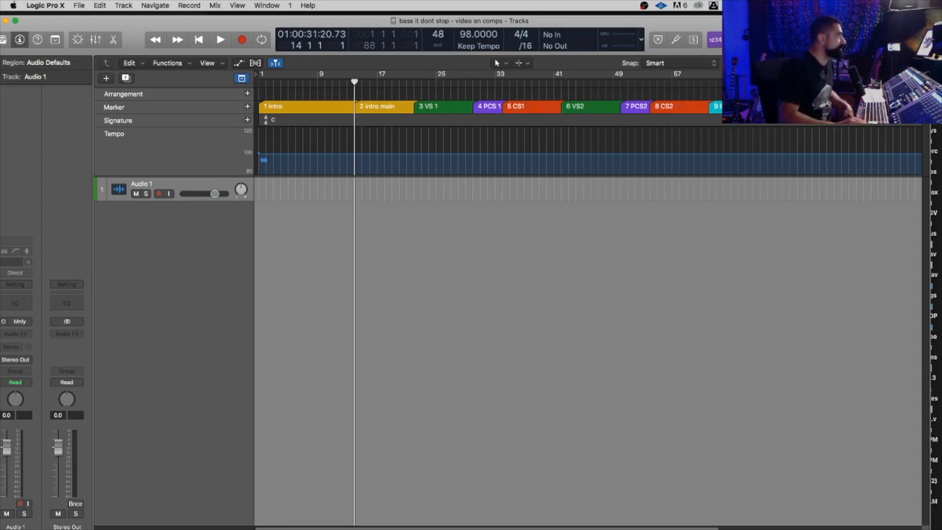
key("alt+period")
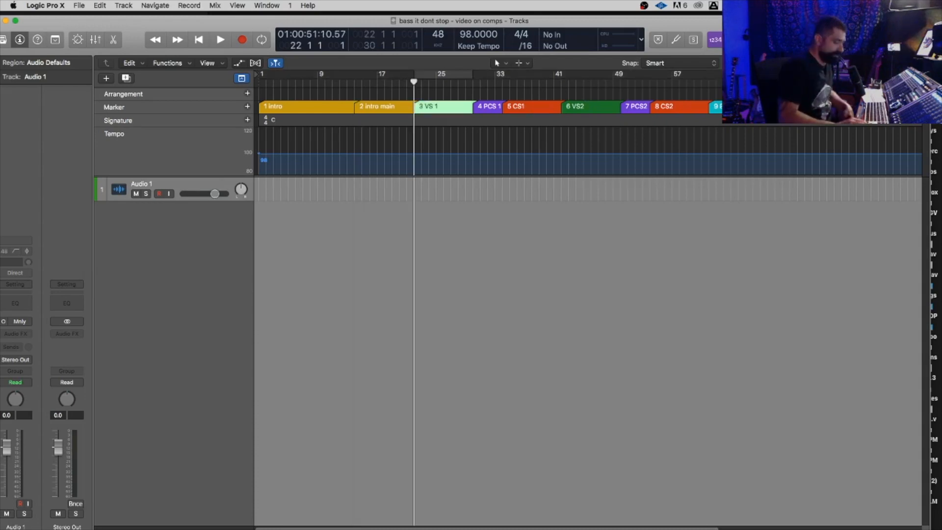
key("alt+period")
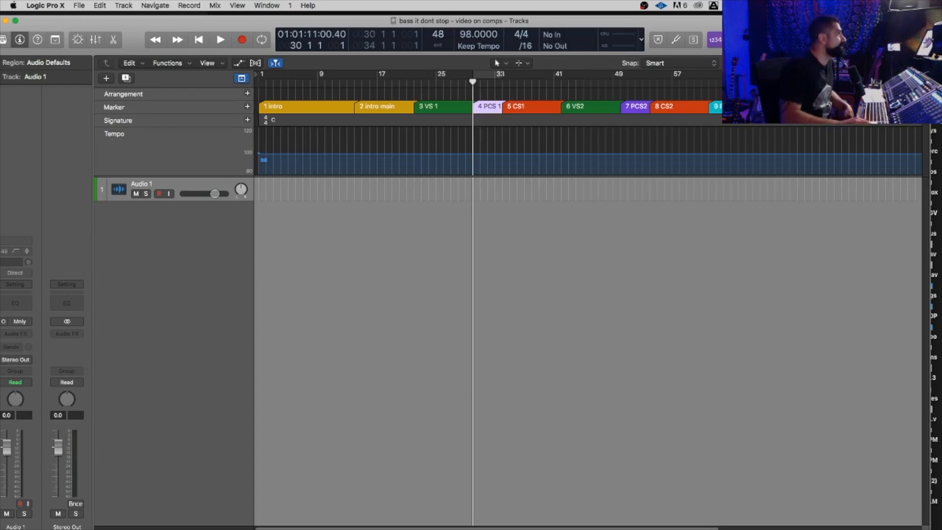
key("alt+comma")
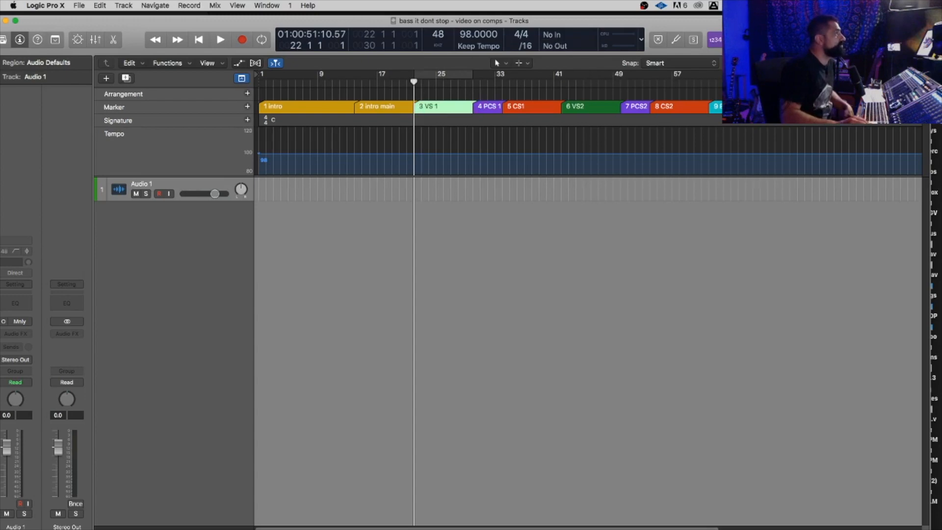
key("alt+comma")
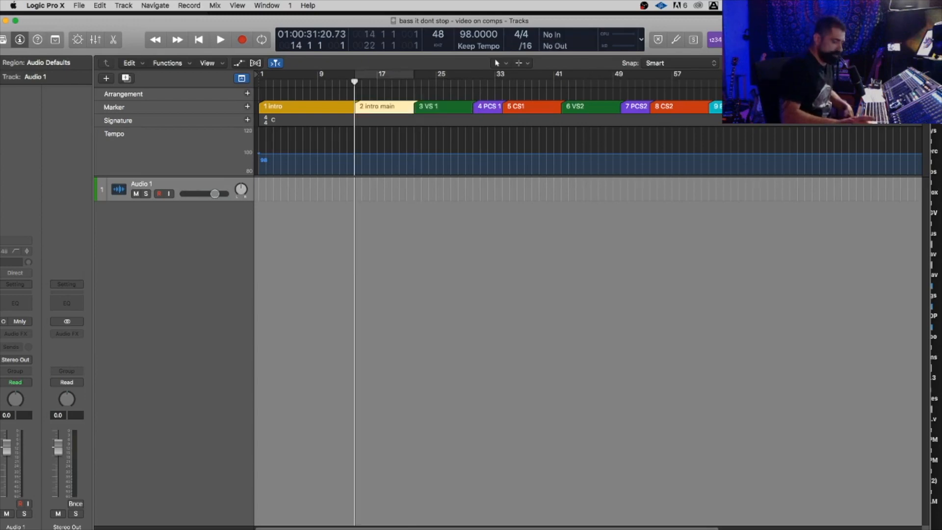
key("KP_6")
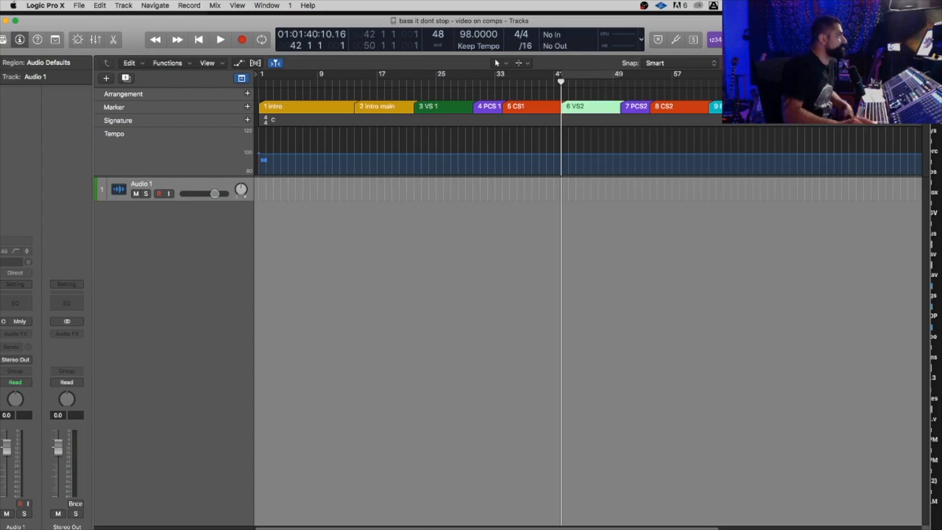
key("alt+period")
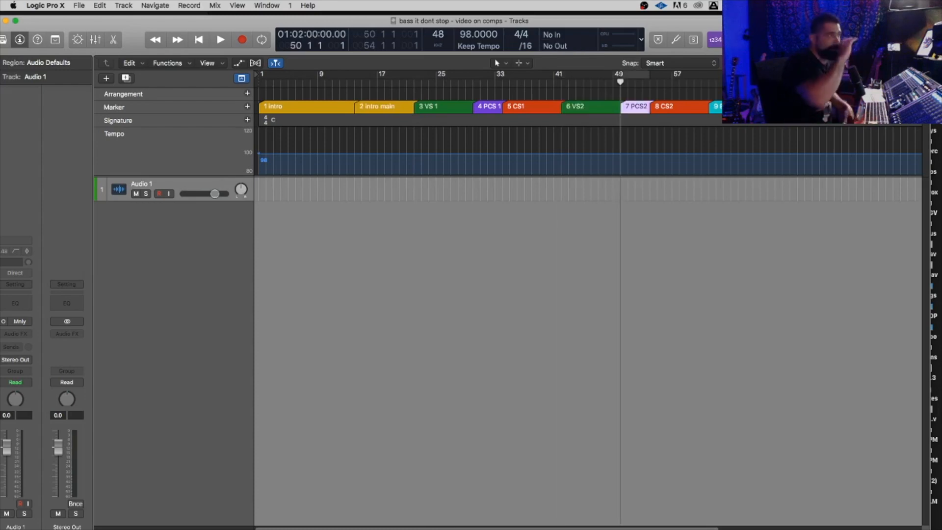
key("alt+period")
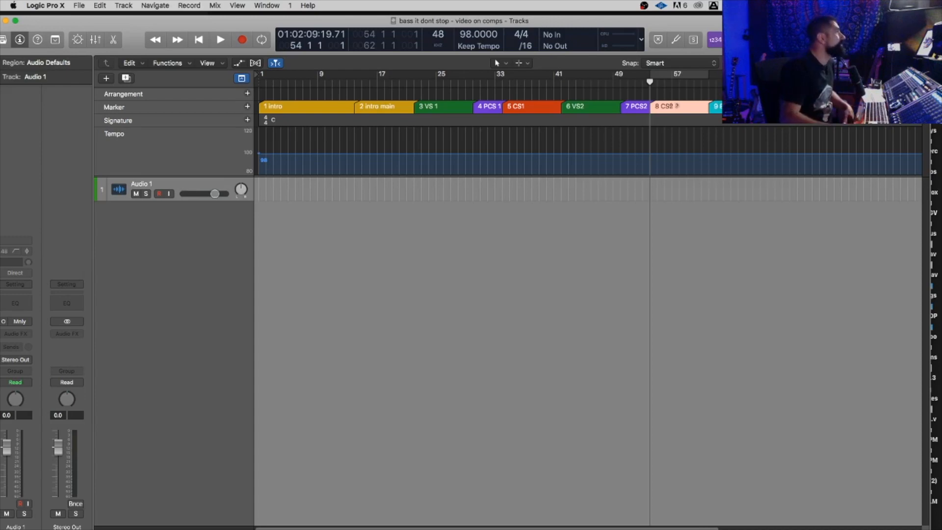
- Hide the global tracks above the track area
left_click(242, 79)
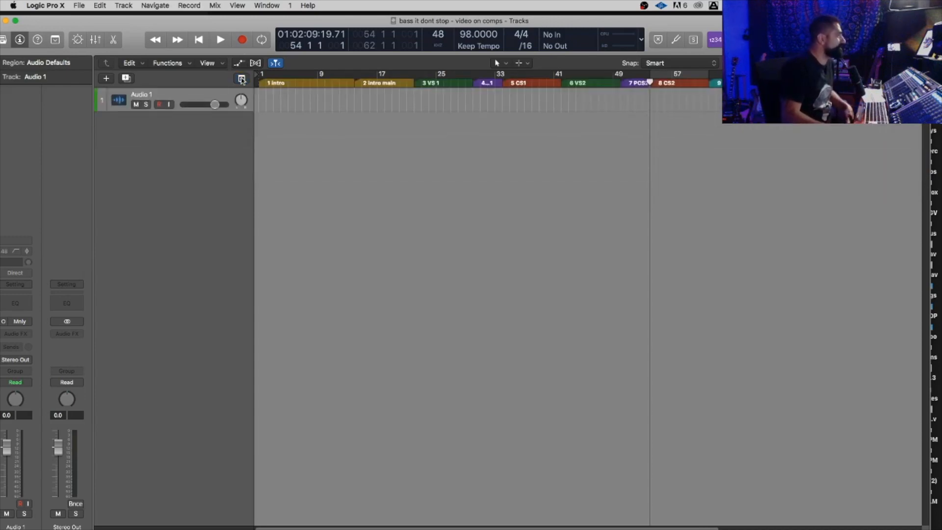
left_click(241, 78)
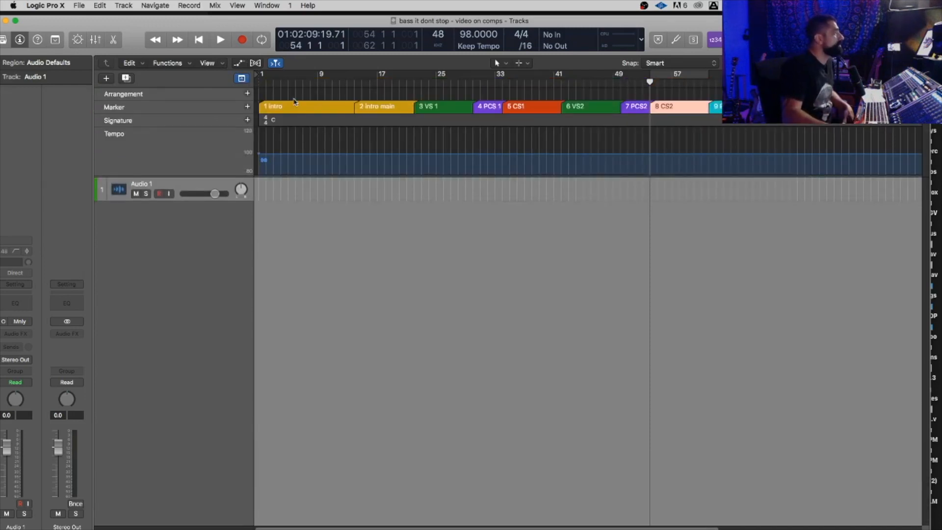
left_click(242, 79)
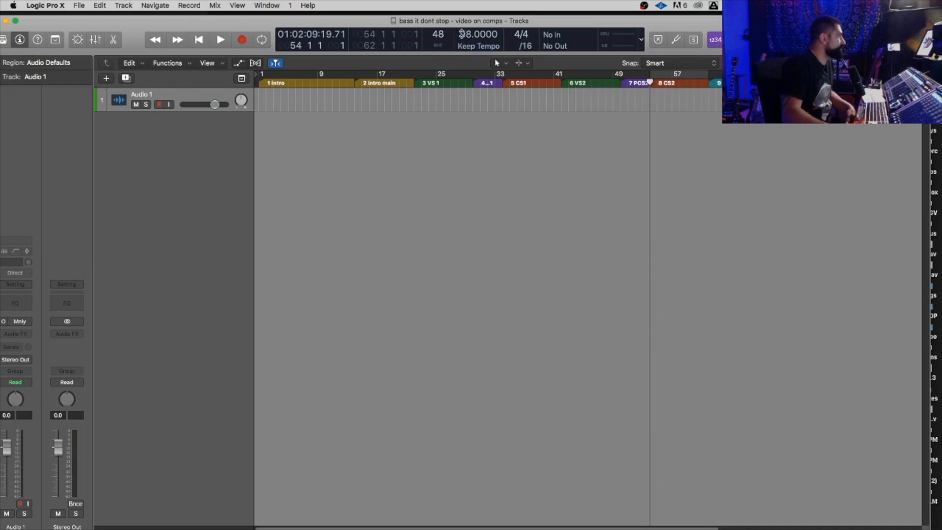
- Shift the project window aside to reach the desktop and open a new Finder window
left_click_drag(447, 24, 453, 23)
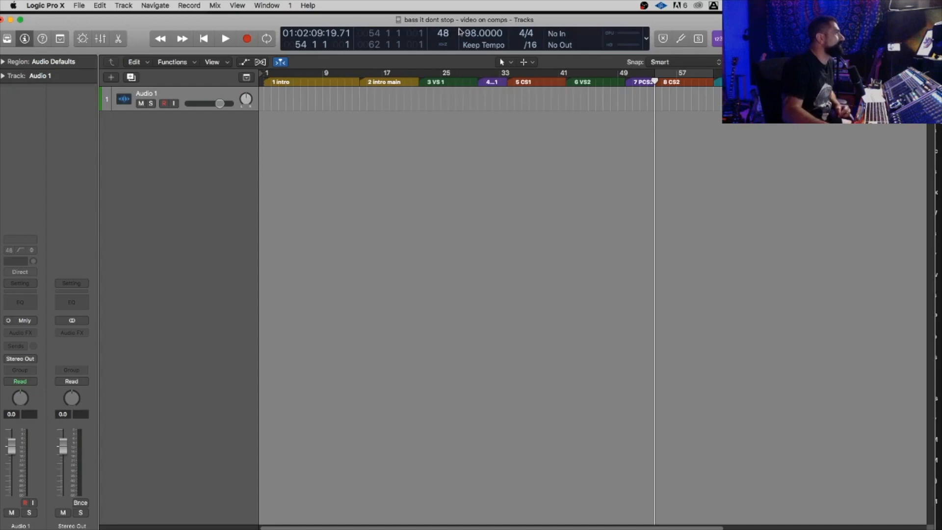
left_click_drag(458, 22, 533, 19)
left_click(18, 76)
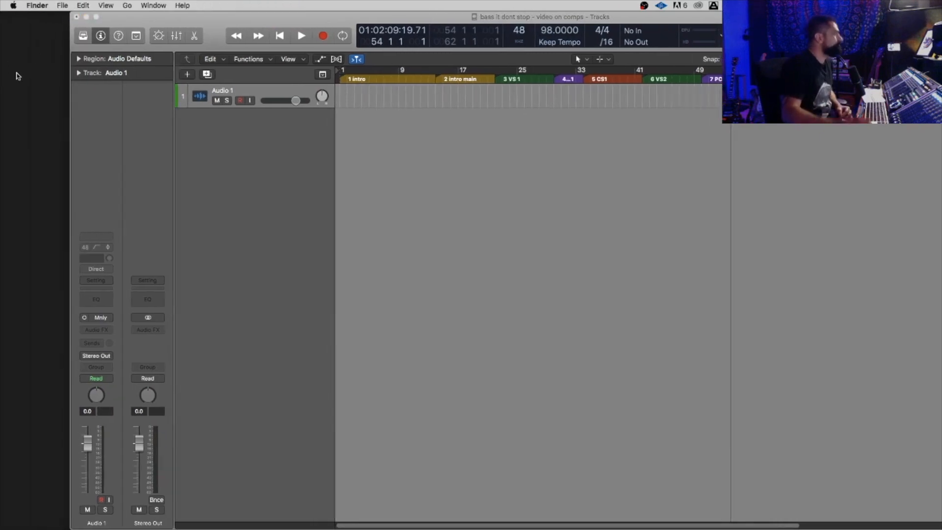
key("super+n")
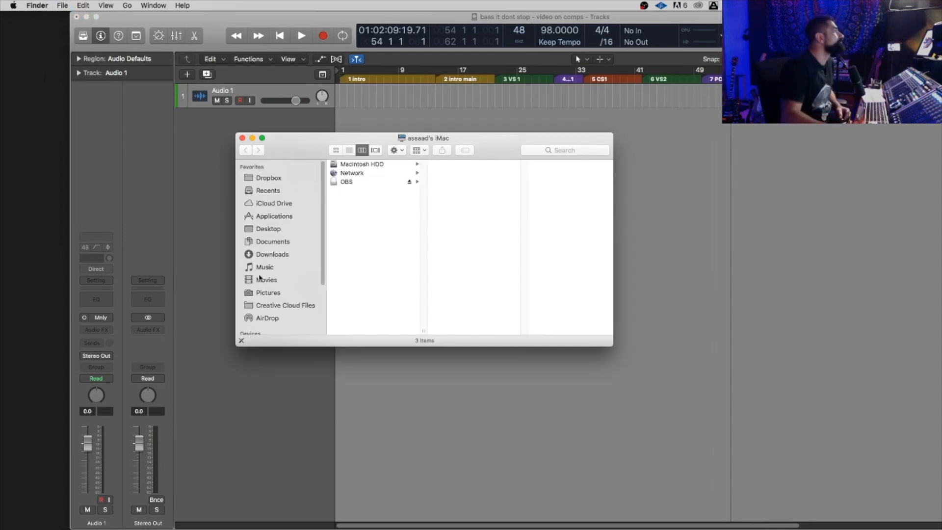
- Browse from Music through Client FILES Projects and Iajhi drum tracks to the DS-IAJHI-STEMS-TAKE 1 folder
left_click(276, 268)
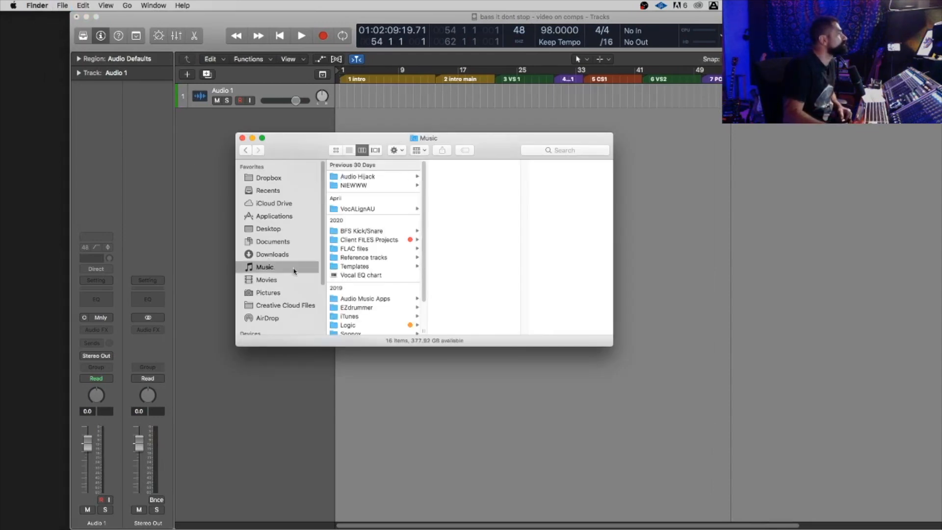
left_click(371, 241)
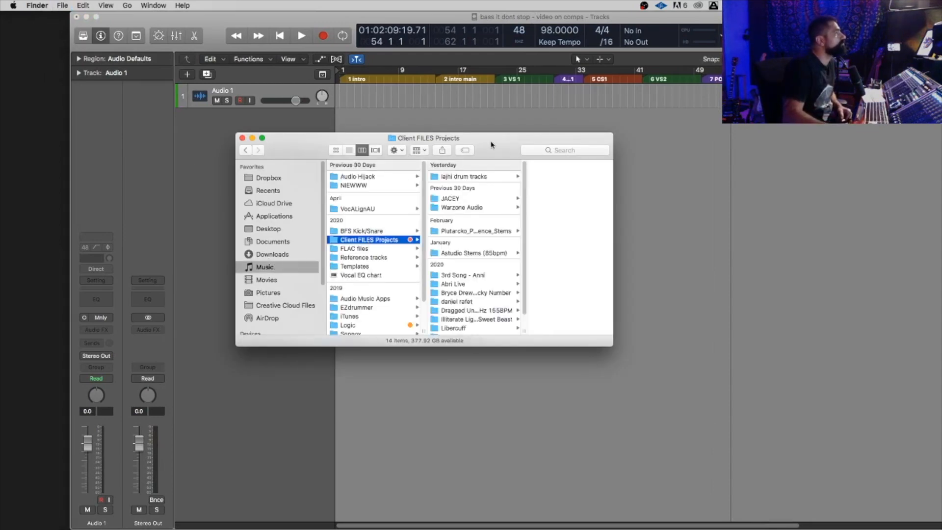
left_click_drag(492, 151, 141, 83)
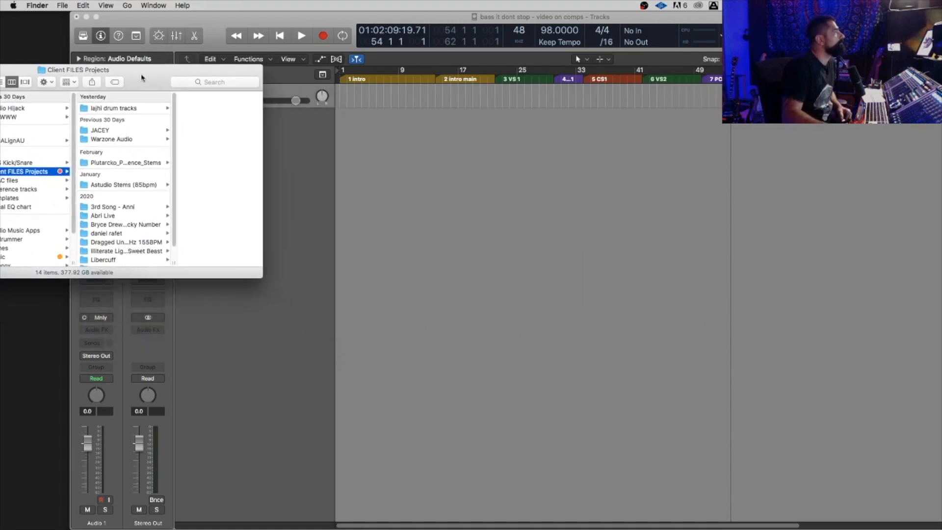
left_click(143, 108)
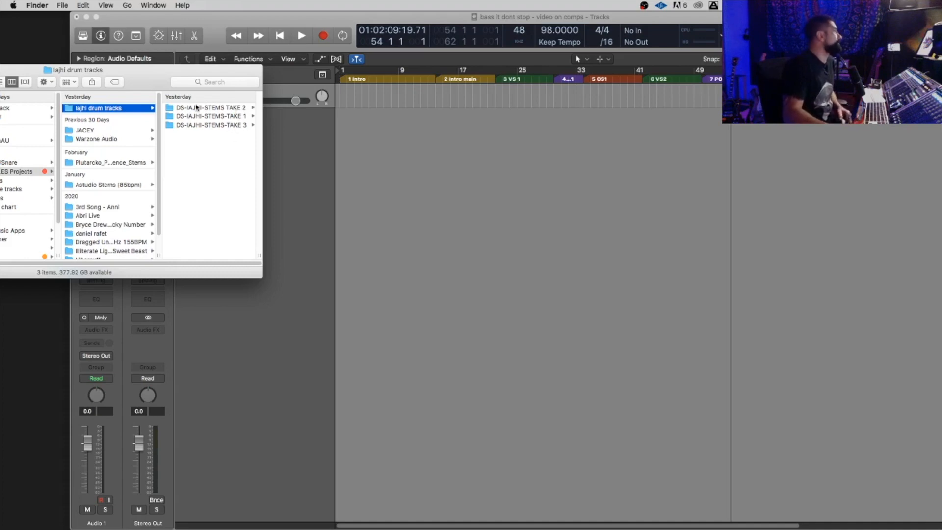
left_click_drag(198, 74, 178, 59)
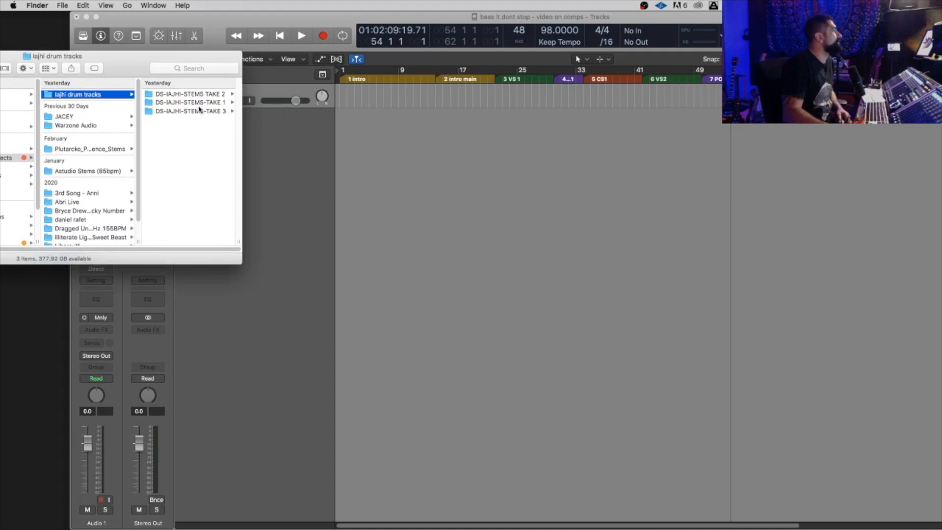
left_click(198, 102)
left_click(199, 102)
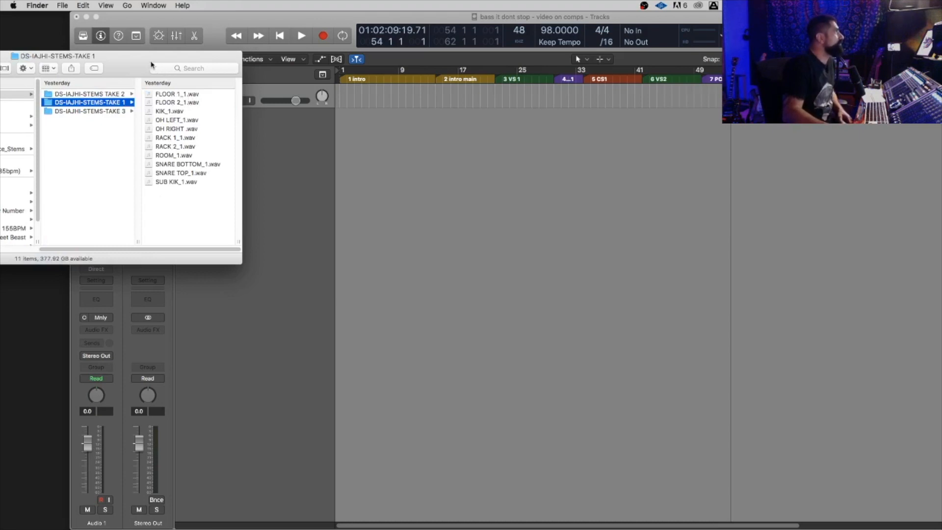
- Import all WAV stems from the take 1 folder into the project at bar 1, creating new tracks
left_click_drag(152, 65, 245, 77)
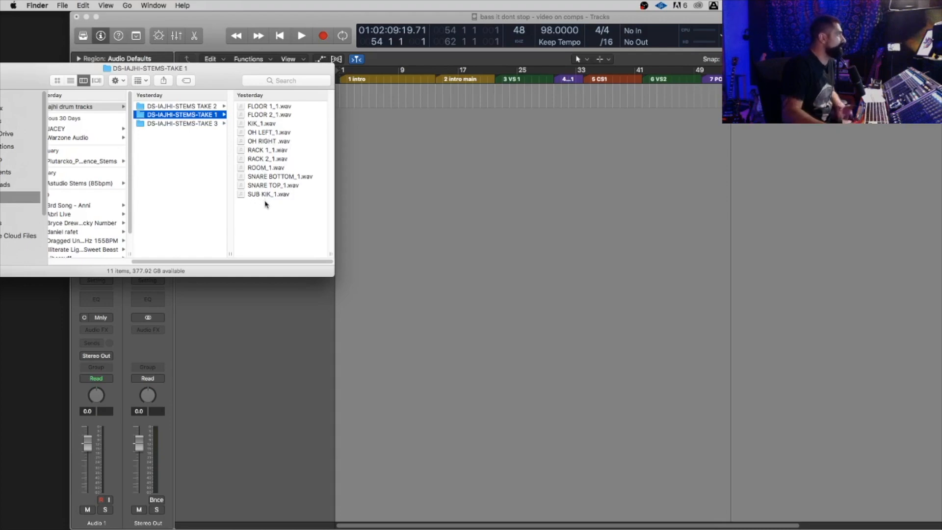
left_click_drag(213, 78, 805, 127)
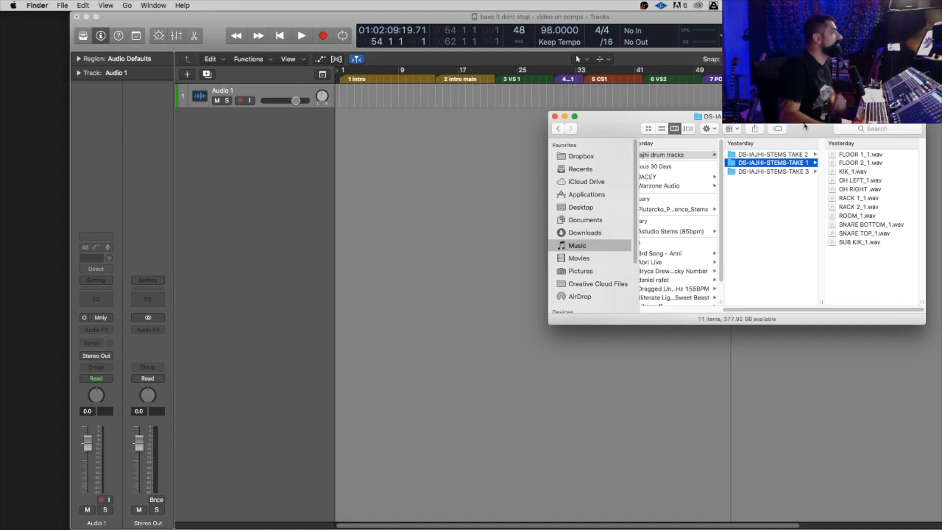
left_click_drag(852, 251, 849, 156)
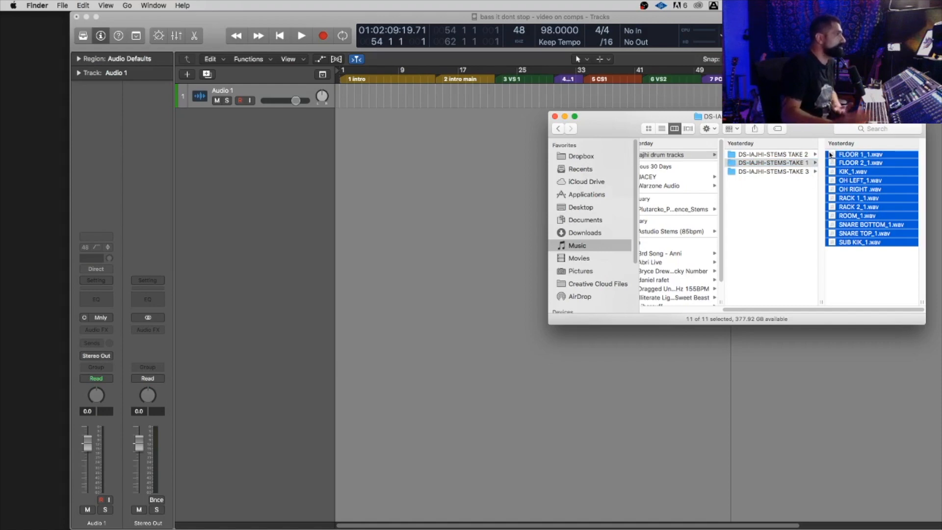
left_click_drag(834, 155, 333, 144)
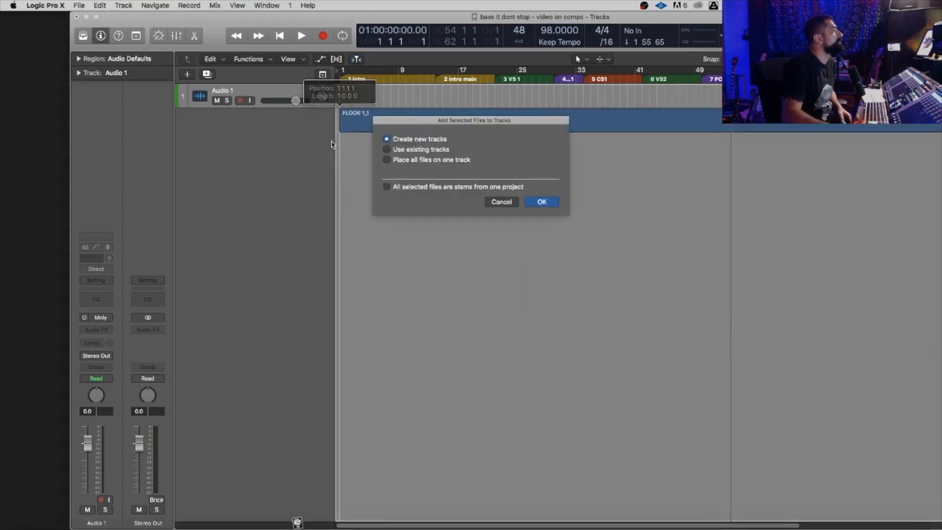
key("Return")
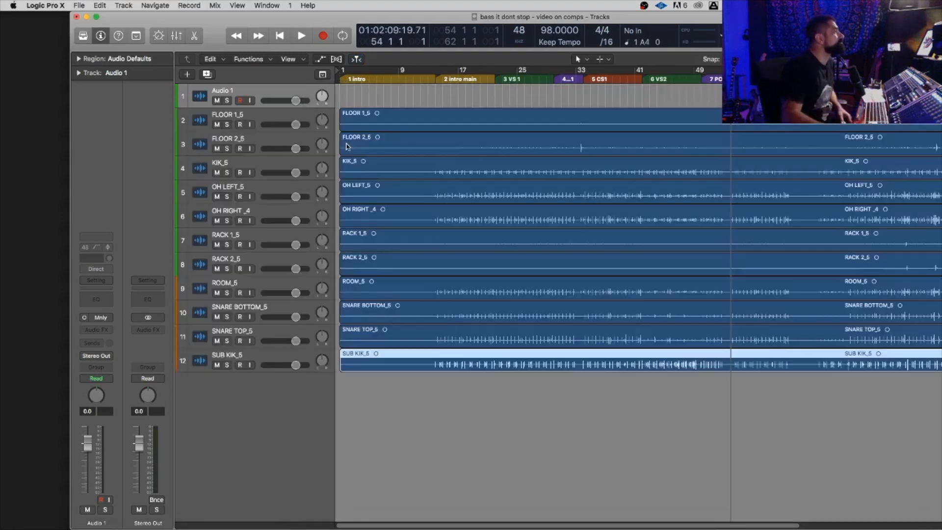
key("super+Left")
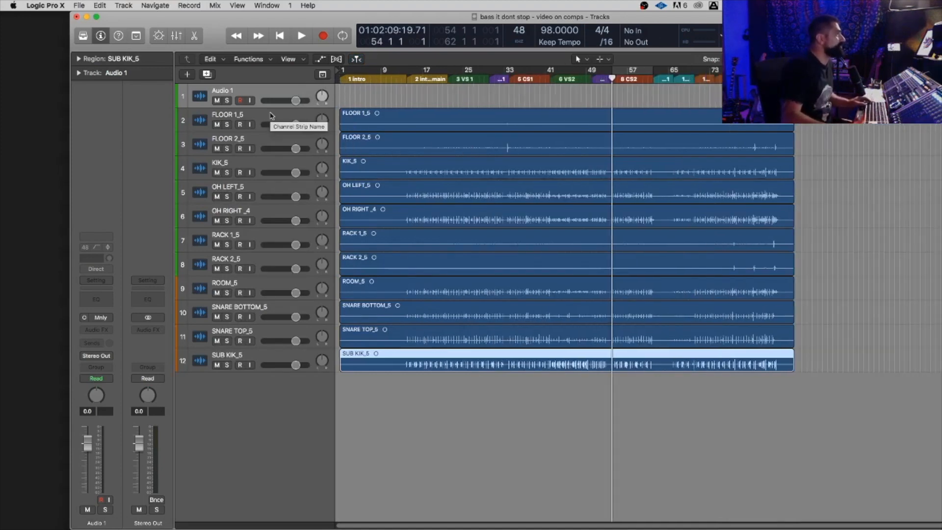
- Group all the imported drum tracks, from FLOOR 1_5 to SUB KIK_5, into a Folder Stack
left_click(271, 115)
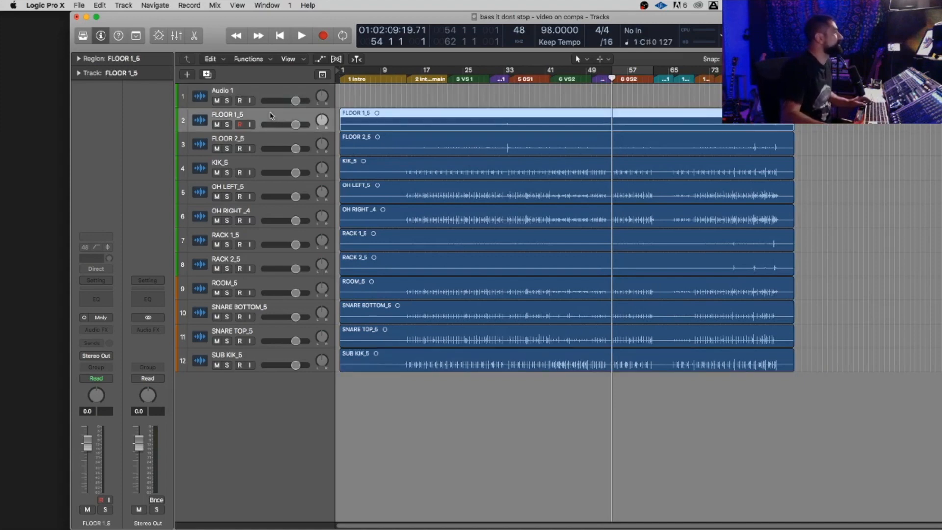
left_click(260, 360, "shift")
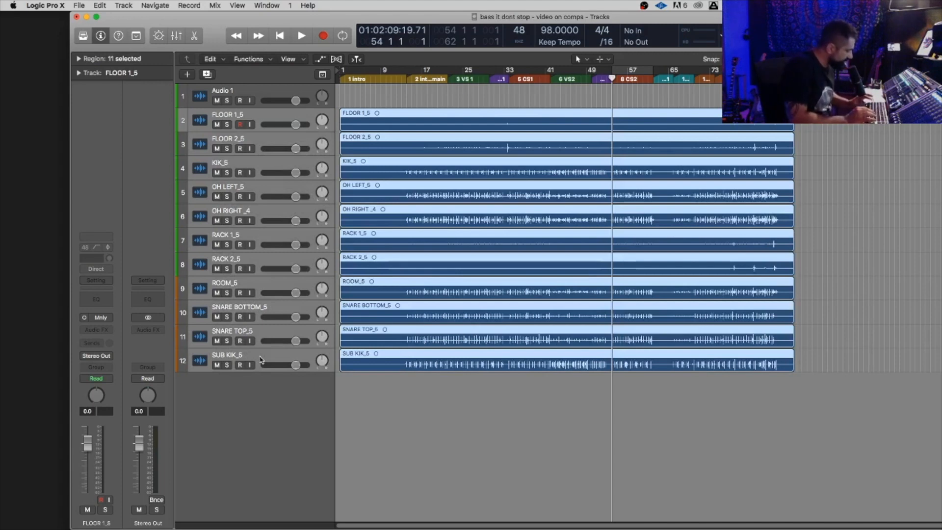
key("shift+super+d")
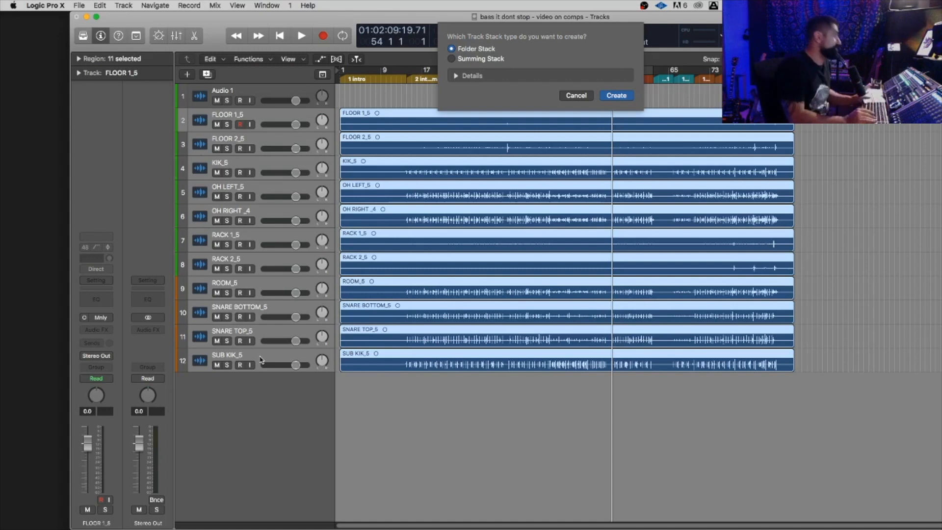
key("Down")
key("Return")
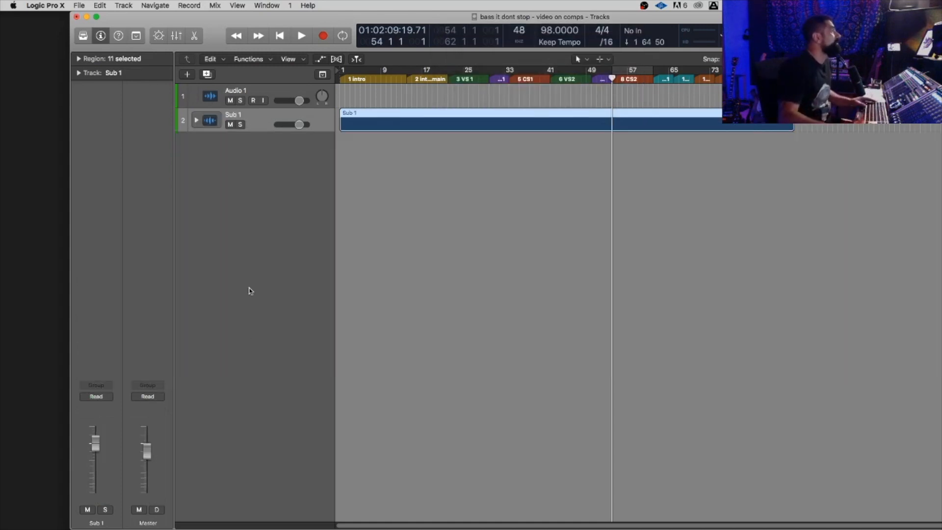
- Rename the new track stack as Drms Take 1
double_click(233, 114)
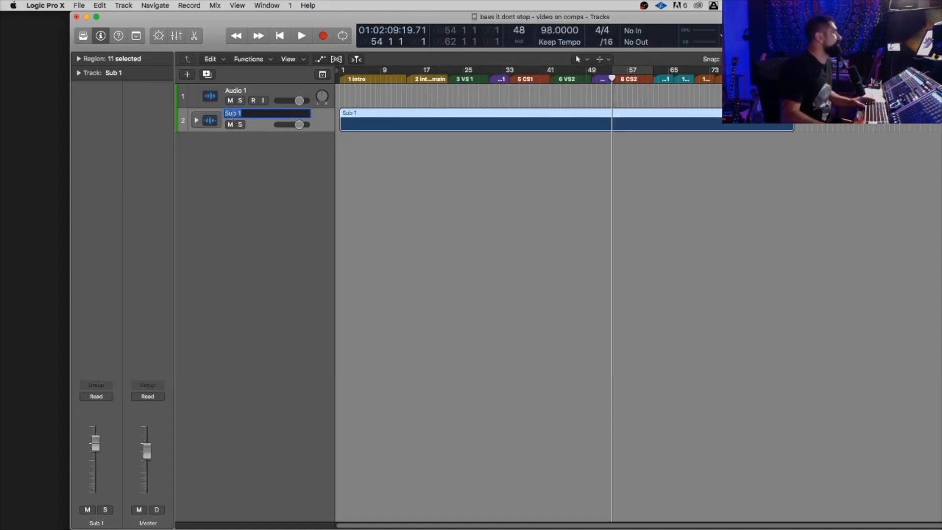
type("Drm")
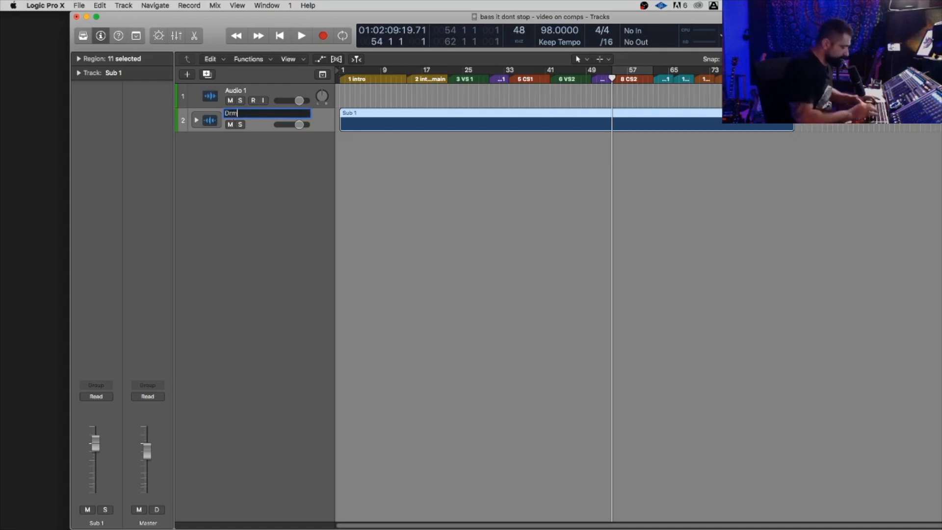
type("s")
type(" Tal")
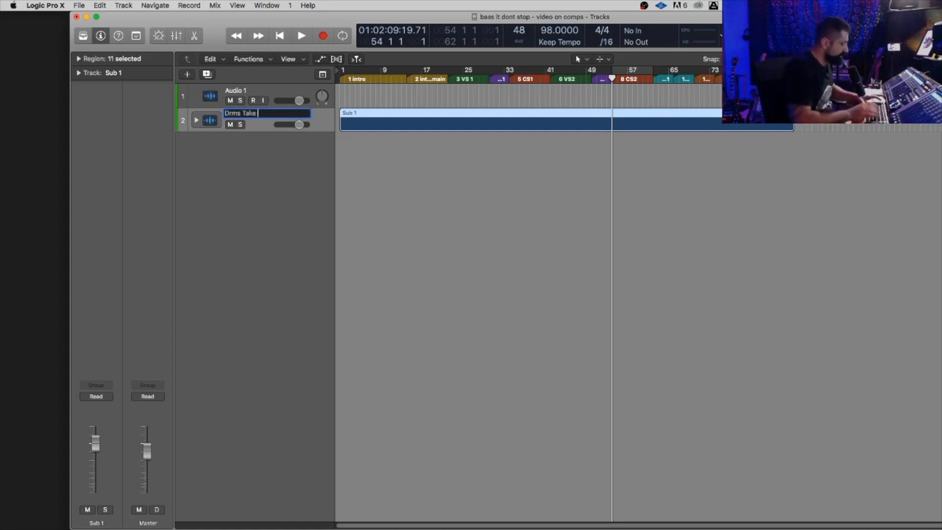
key("Return")
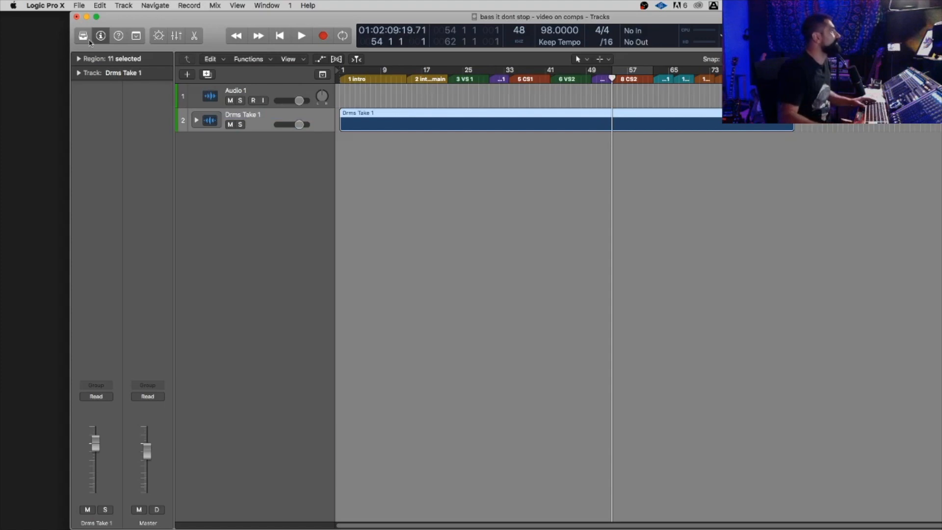
- Switch to Finder and import all WAV stems from the DS-IAJHI-STEMS TAKE 2 folder as new tracks at bar 1 below Drms Take 1
mouse_move(0, 0)
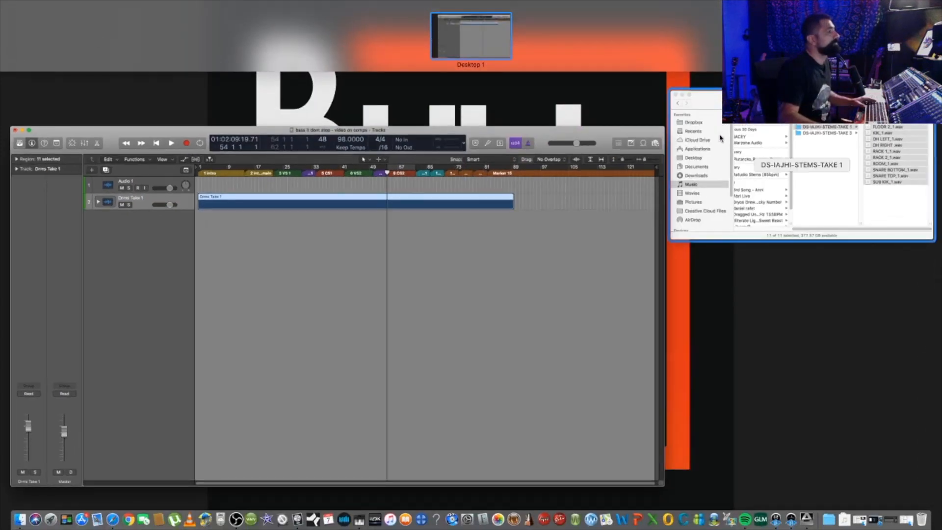
left_click(813, 173)
left_click(803, 162)
left_click(801, 156)
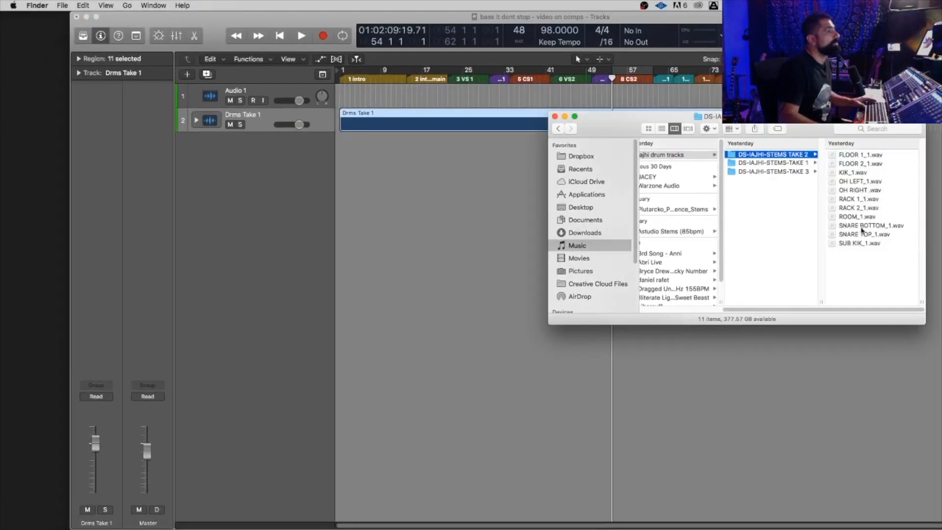
left_click_drag(872, 265, 338, 155)
key("Return")
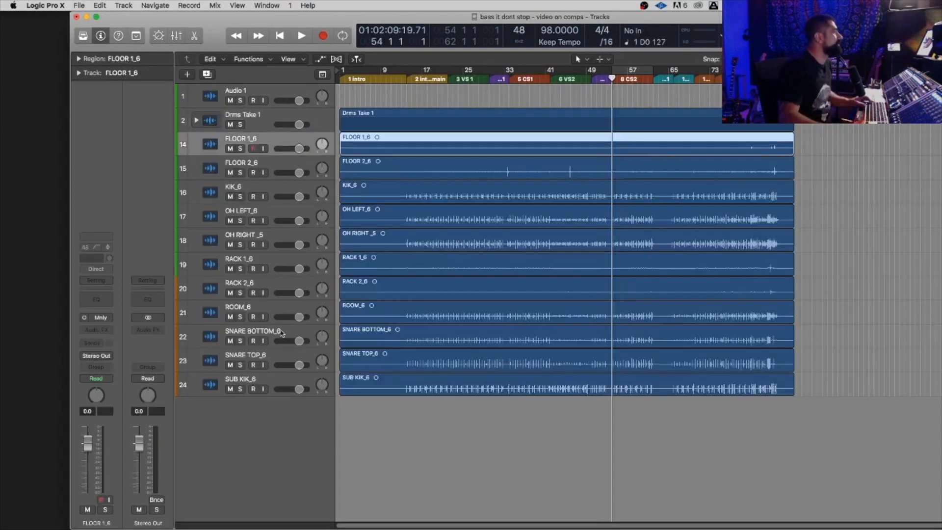
- Group the new tracks from FLOOR 1_6 to SUB KIK_6 into a Folder Stack and name it Drms Take 2
left_click(246, 384, "shift")
key("shift+super+d")
key("Return")
double_click(241, 138)
type("Dr")
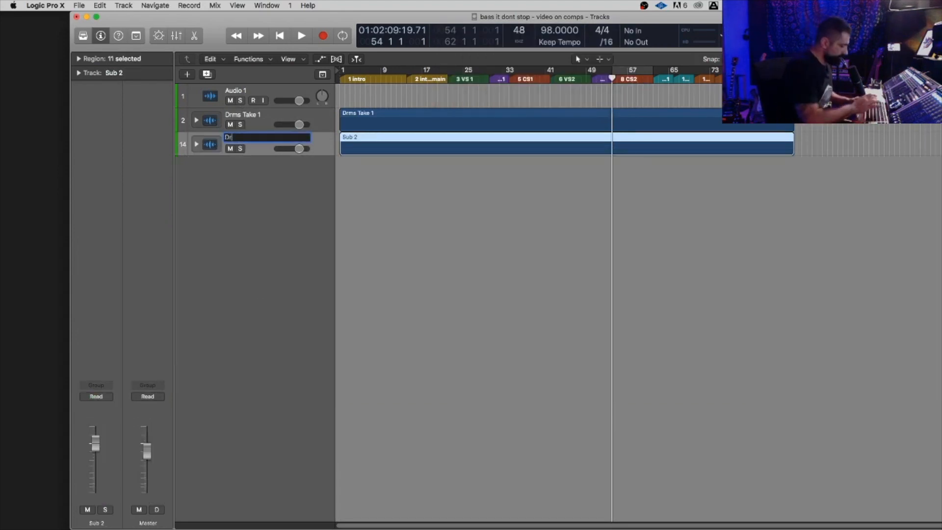
type("ms Take 2")
key("Return")
- Import all WAV stems from Finder's DS-IAJHI-STEMS-TAKE 3 folder as new tracks at bar 1 below Drms Take 2
key("ctrl+Up")
left_click(795, 172)
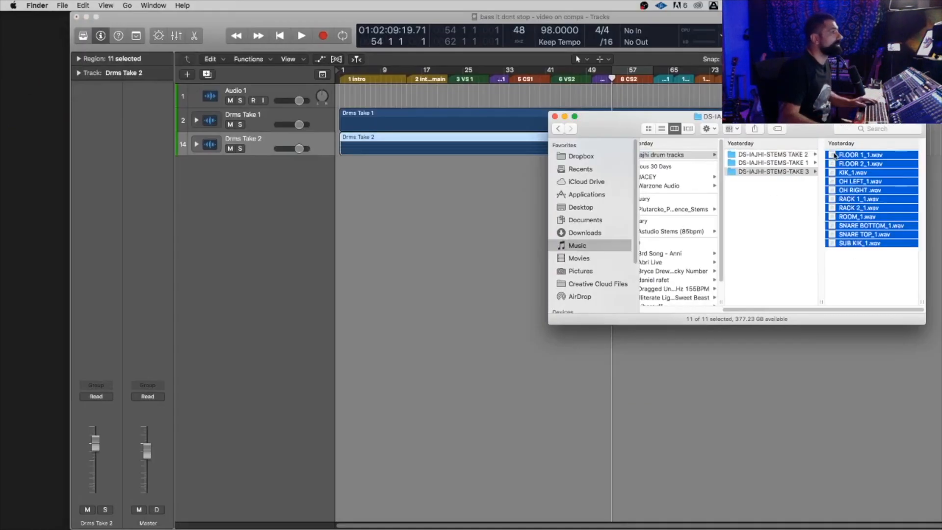
left_click_drag(835, 155, 304, 184)
key("Return")
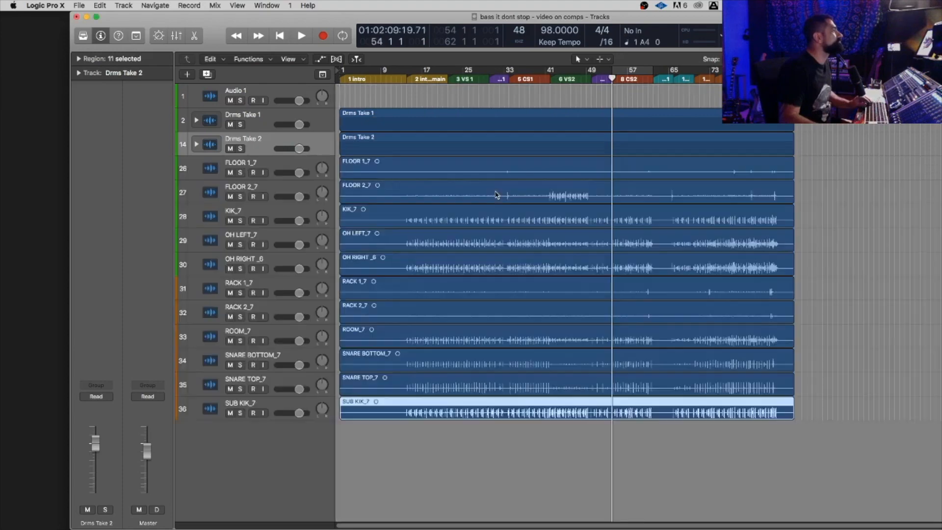
- Group the tracks from FLOOR 1_7 to SUB KIK_7 into a Folder Stack and name it Drms Take 3
left_click(237, 166)
left_click(245, 409, "shift")
key("shift+super+d")
key("Return")
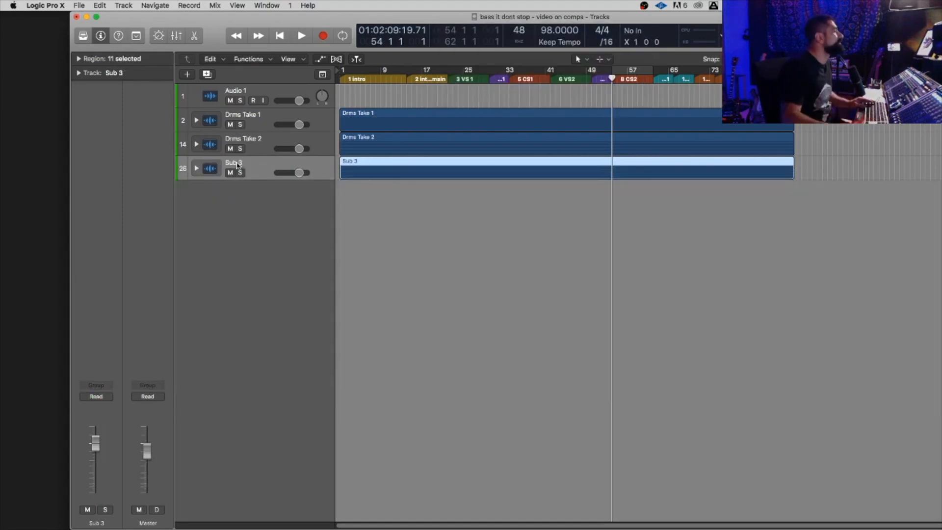
double_click(237, 165)
type("Drms Take 3")
key("Return")
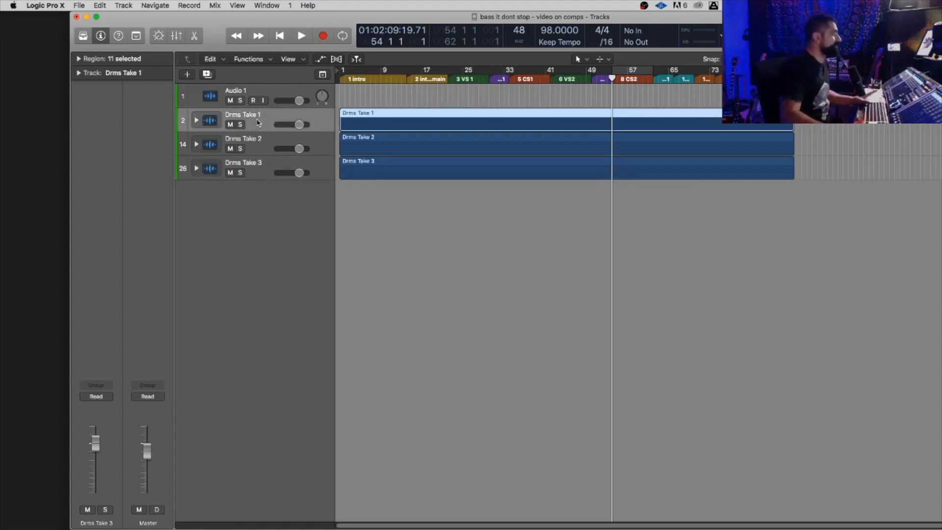
- Expand and collapse the Drms Take 1, Drms Take 2 and Drms Take 3 stacks in turn to examine their drum tracks
left_click(257, 123)
key("ctrl+f")
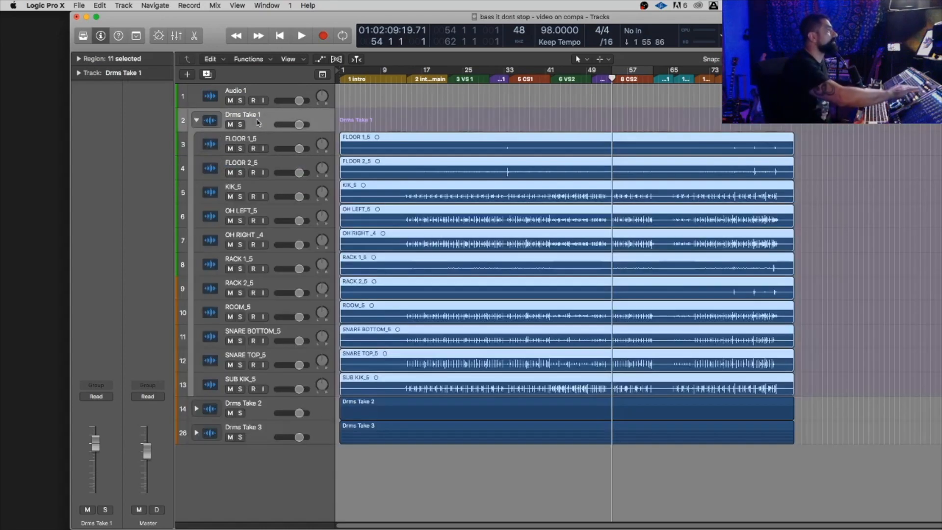
key("ctrl+f")
key("super+Down")
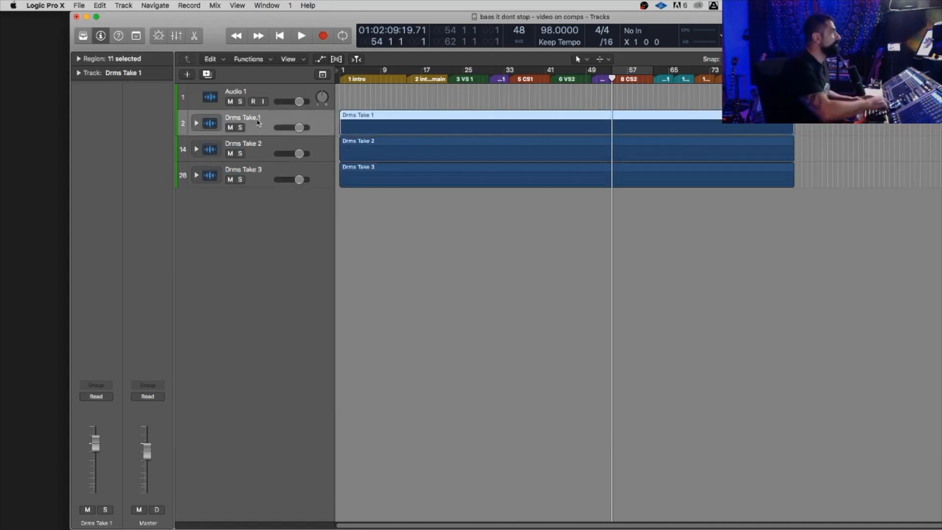
key("super+Down")
key("Down")
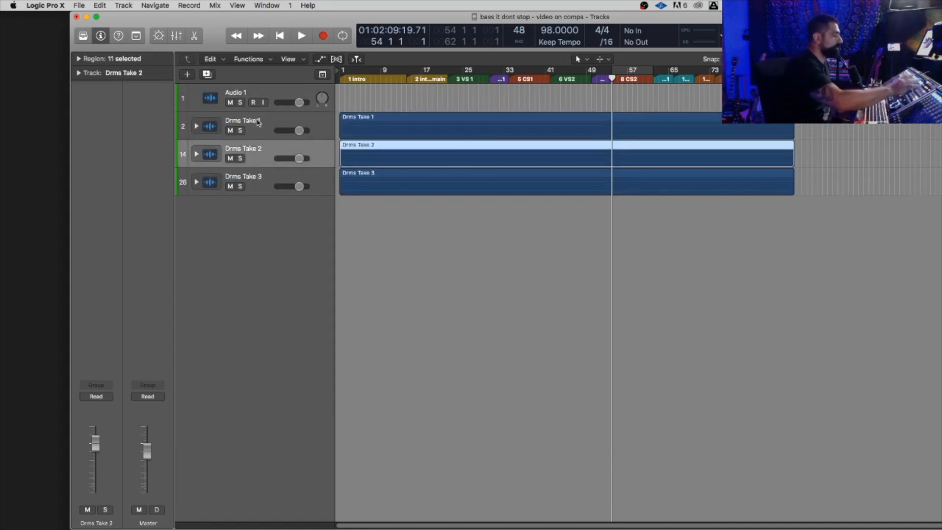
key("ctrl+f")
key("ctrl+f")
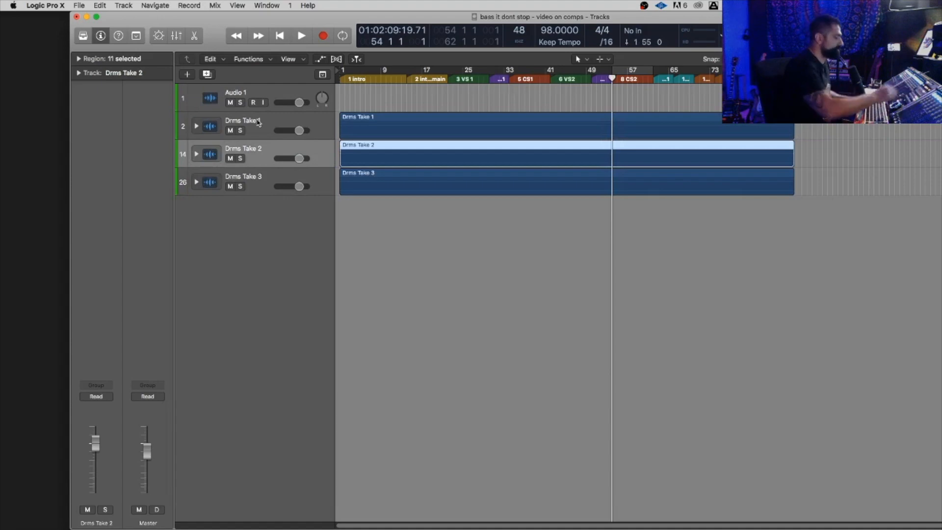
key("Down")
key("ctrl+f")
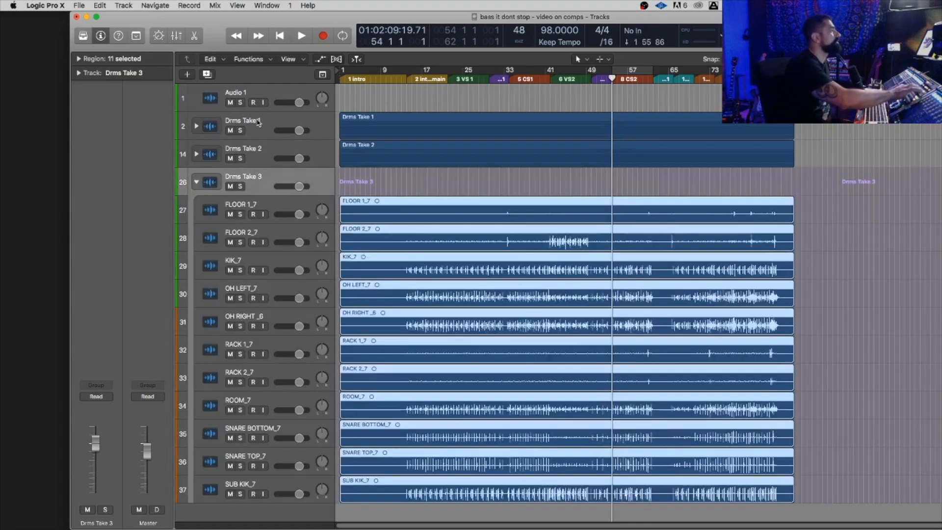
key("ctrl+f")
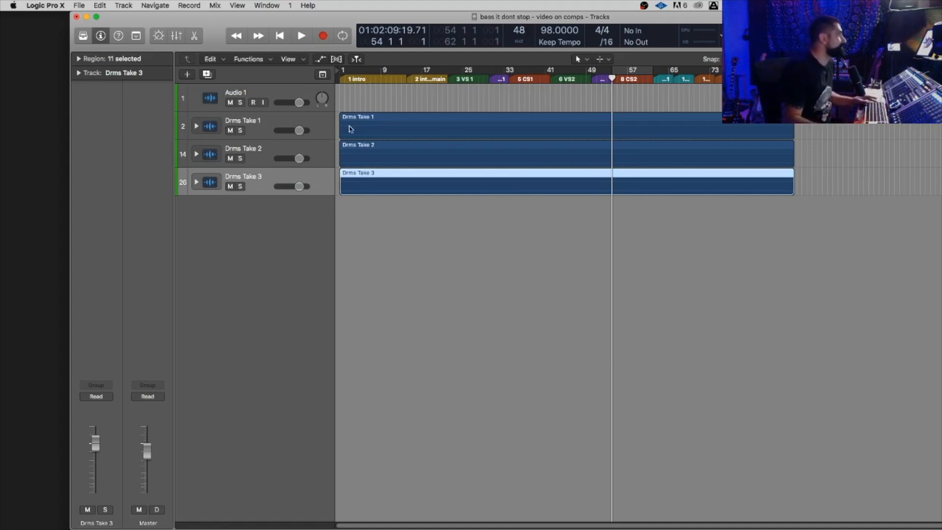
- Color the Drms Take 1 region red, the Drms Take 2 region green and the Drms Take 3 region purple
left_click(373, 125)
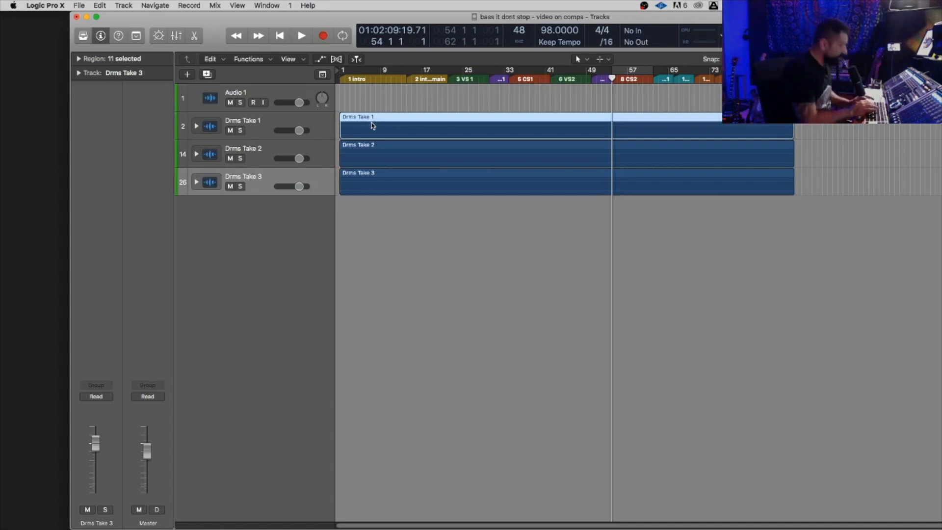
key("alt+c")
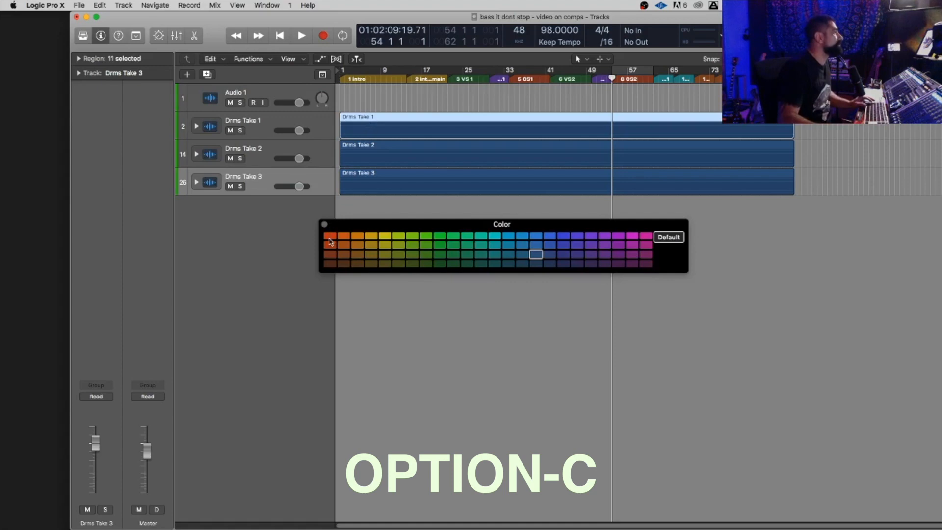
left_click(330, 236)
left_click(391, 164)
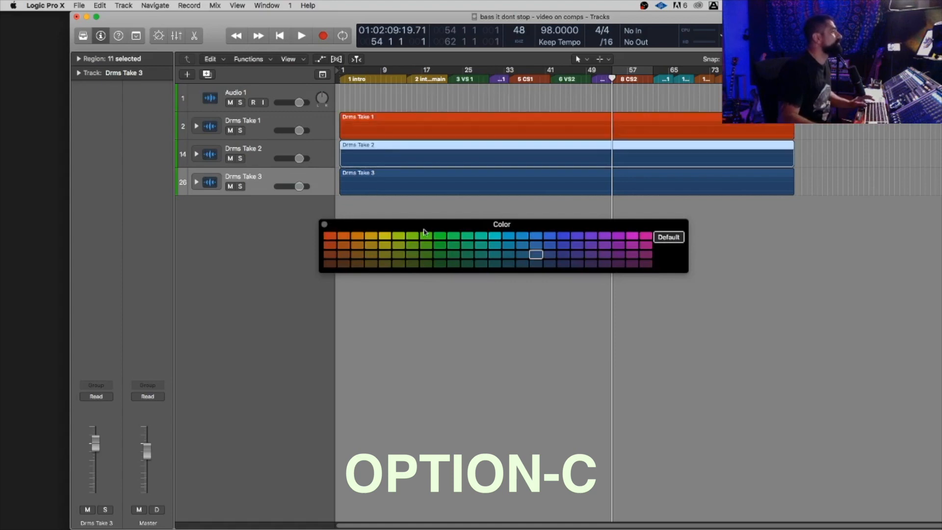
left_click(427, 240)
left_click(446, 189)
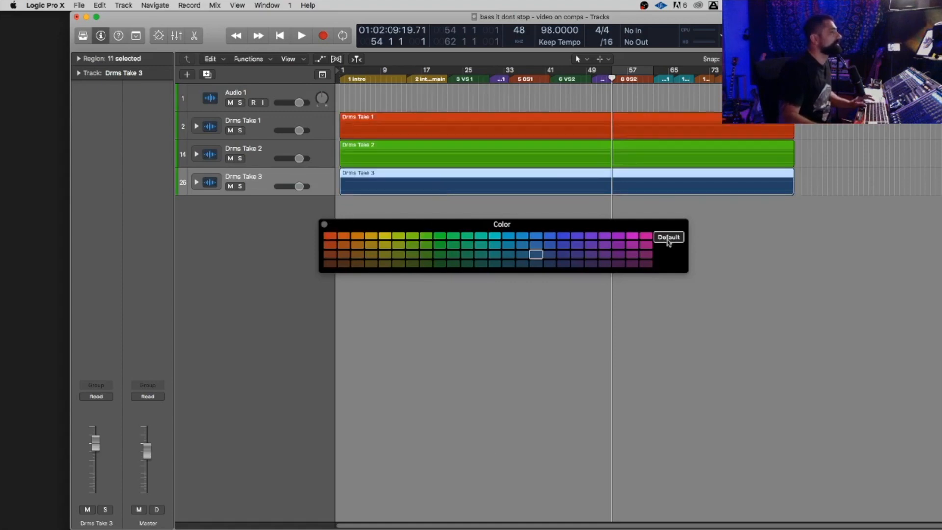
left_click(605, 237)
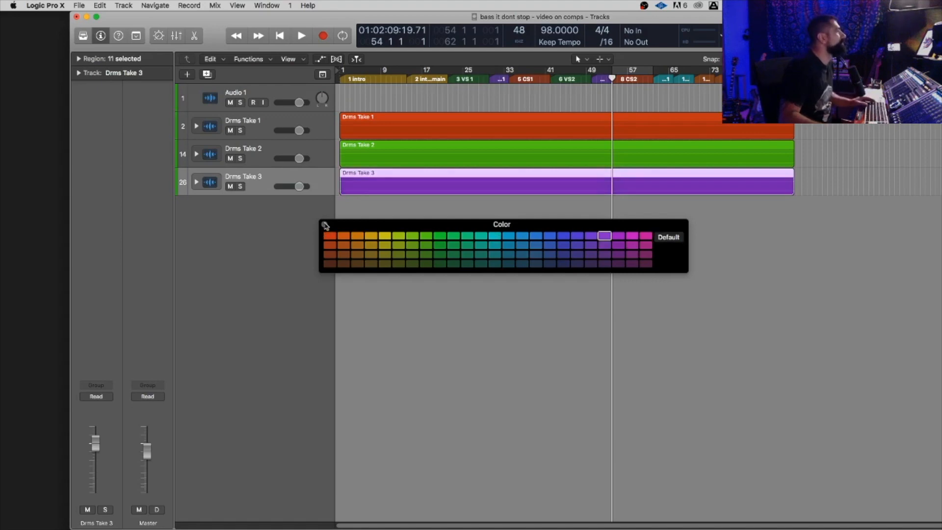
left_click(325, 225)
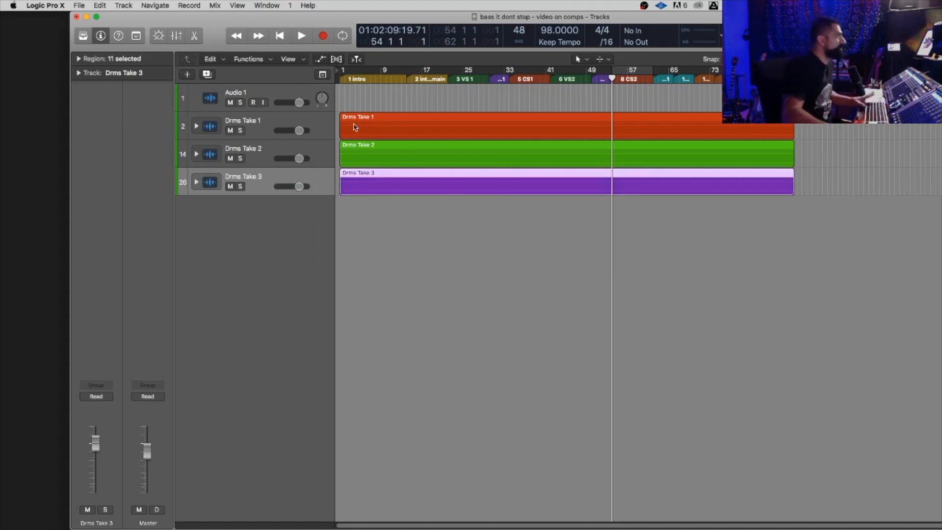
- Mute the Drms Take 2 and Drms Take 3 regions
left_click(483, 162)
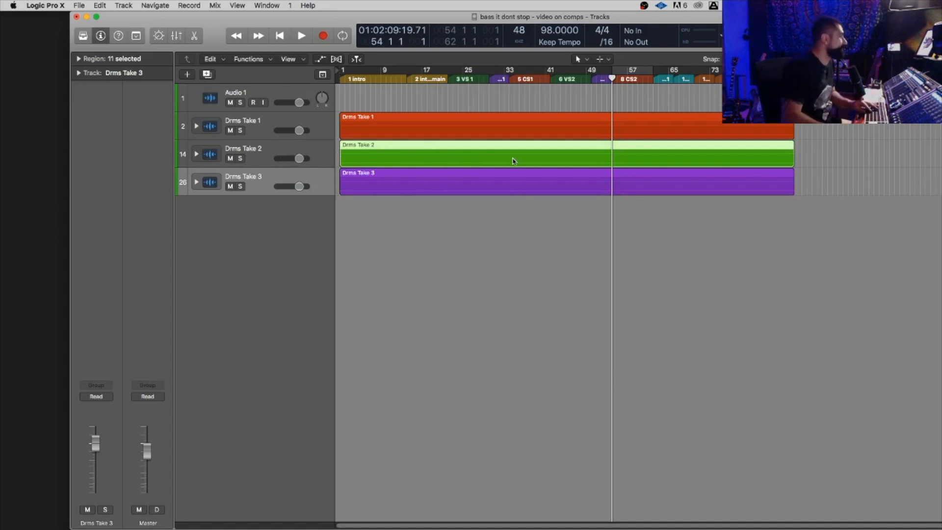
key("ctrl+m")
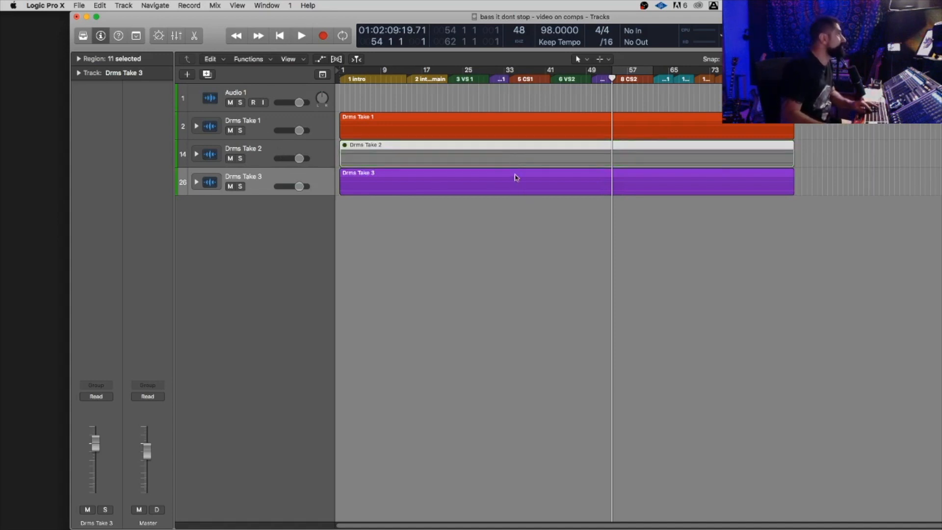
left_click(516, 177)
key("ctrl+m")
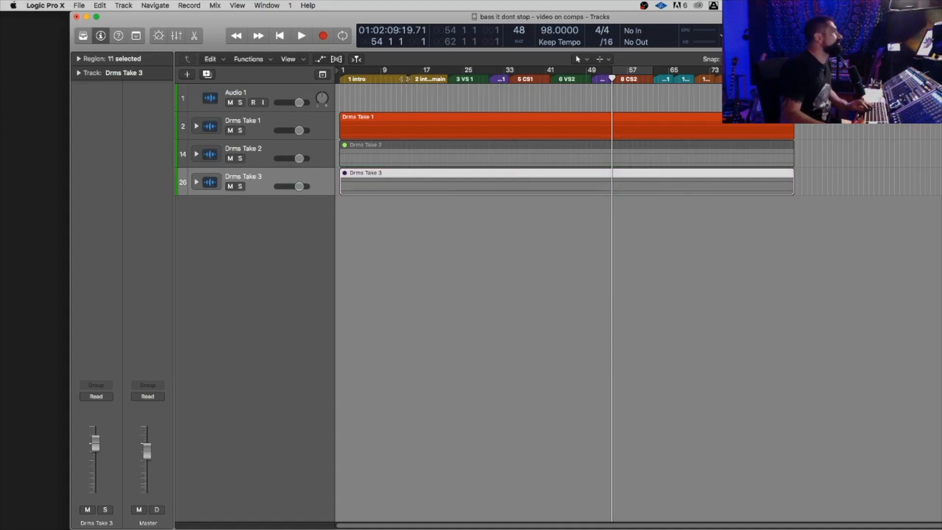
- Play the song from bar 16 and lower the Master fader during playback
left_click(415, 78)
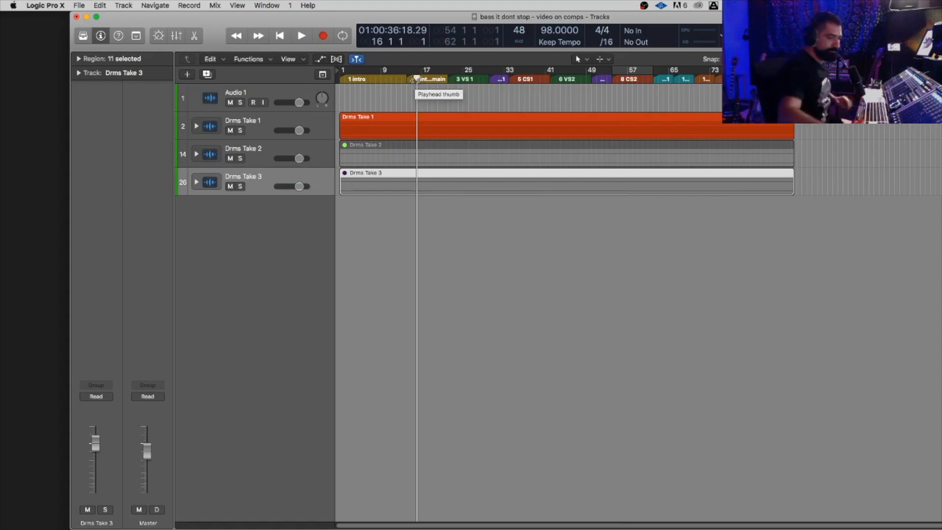
key("space")
left_click_drag(146, 451, 148, 464)
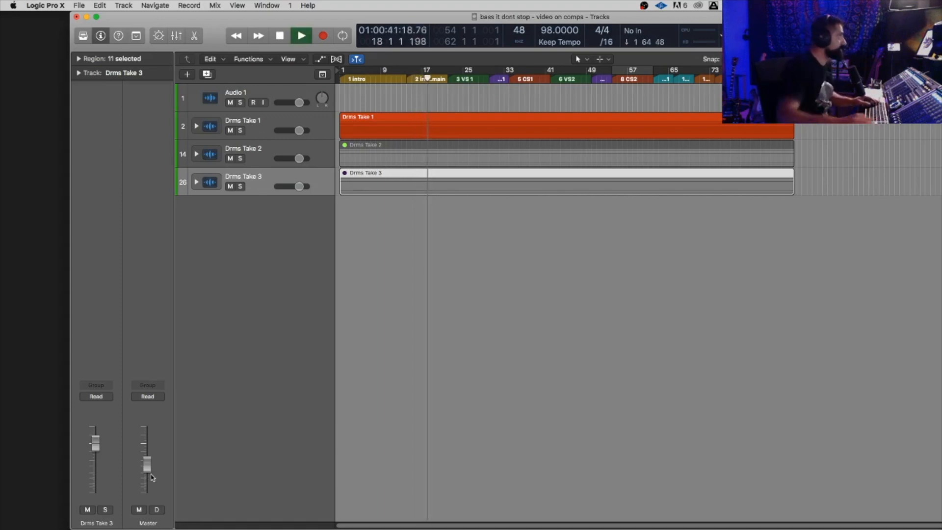
- Expand the Drms Take 1 stack and clear the selection of its regions
left_click(256, 133)
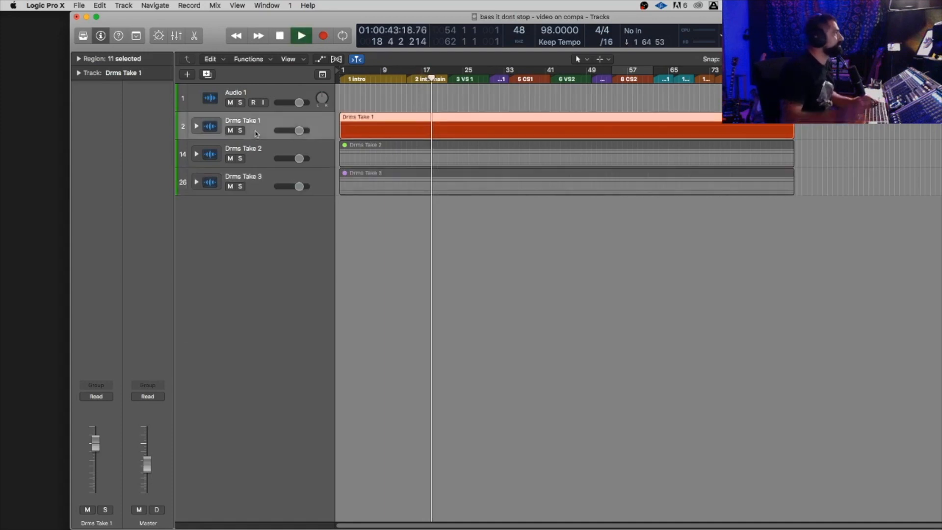
key("ctrl+f")
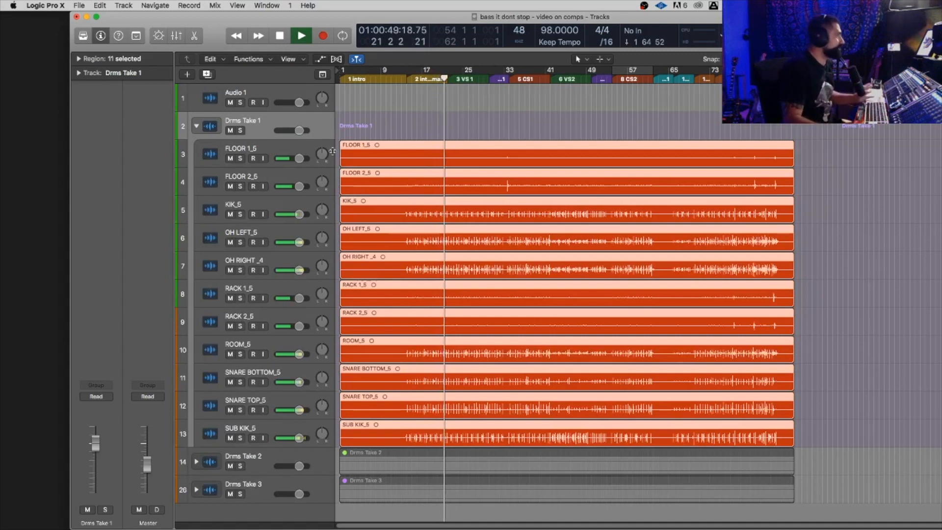
left_click(413, 139)
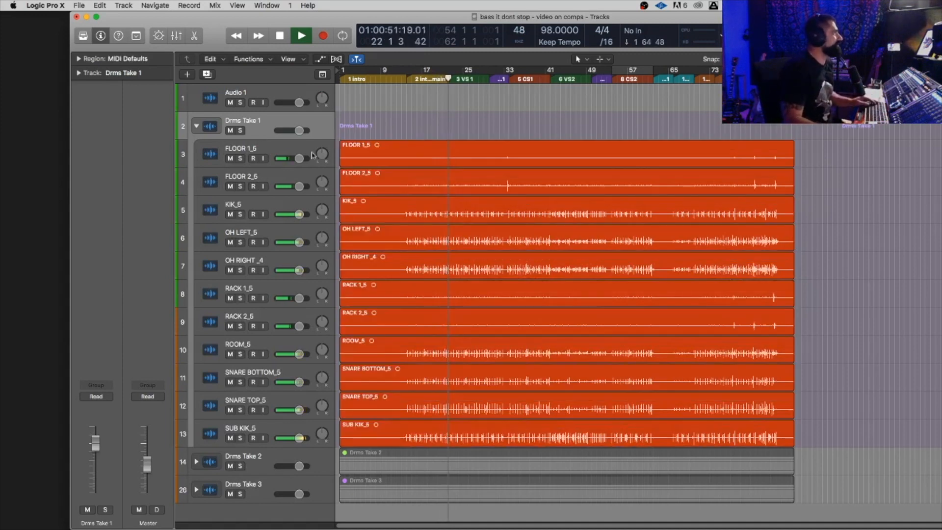
- Listen to the FLOOR 1_5 and FLOOR 2_5 tracks soloed one after the other, and stop playback with both solos off
left_click(240, 158)
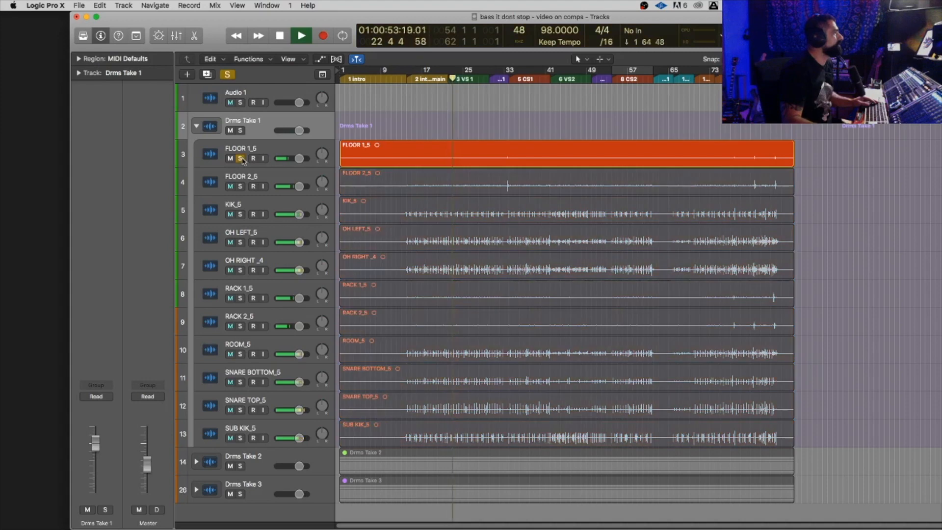
left_click(241, 158)
left_click(240, 186)
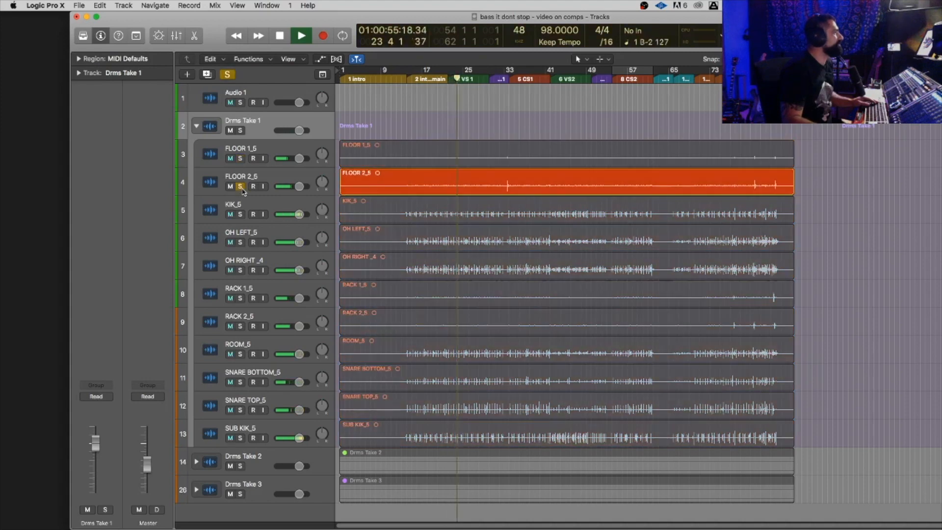
left_click(241, 186)
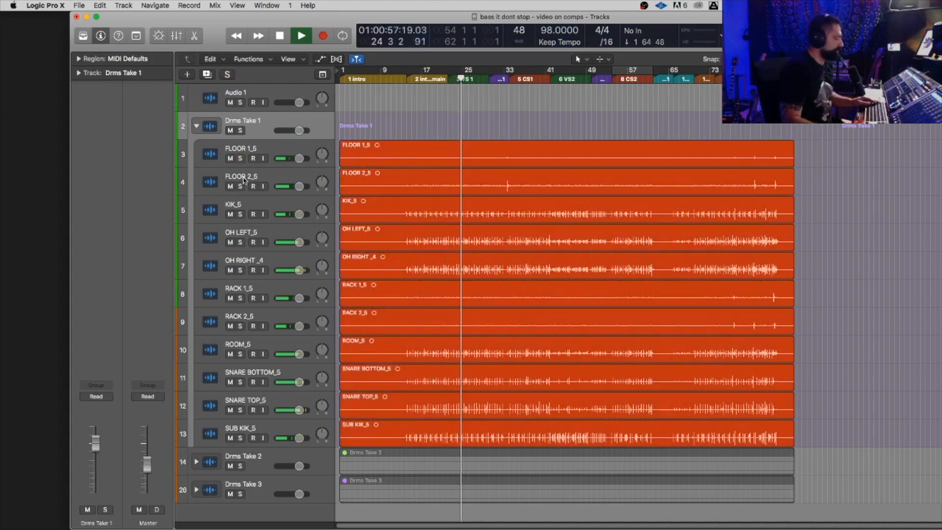
key("space")
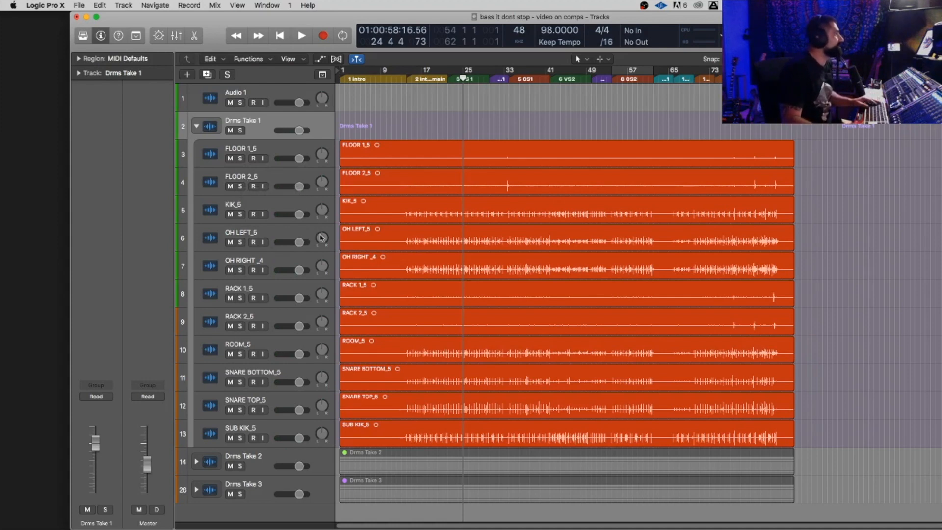
- Pan OH LEFT_5 to the left and OH RIGHT _4 to the right, comparing the panned overheads with centered ones during playback
mouse_move(321, 238)
left_mouse_down()
mouse_move(325, 277)
mouse_move(322, 241)
left_mouse_up()
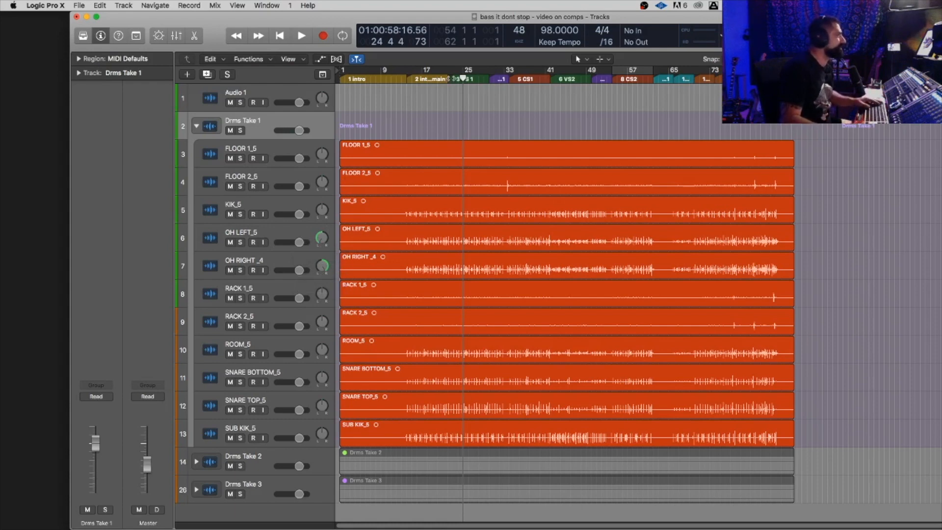
key("space")
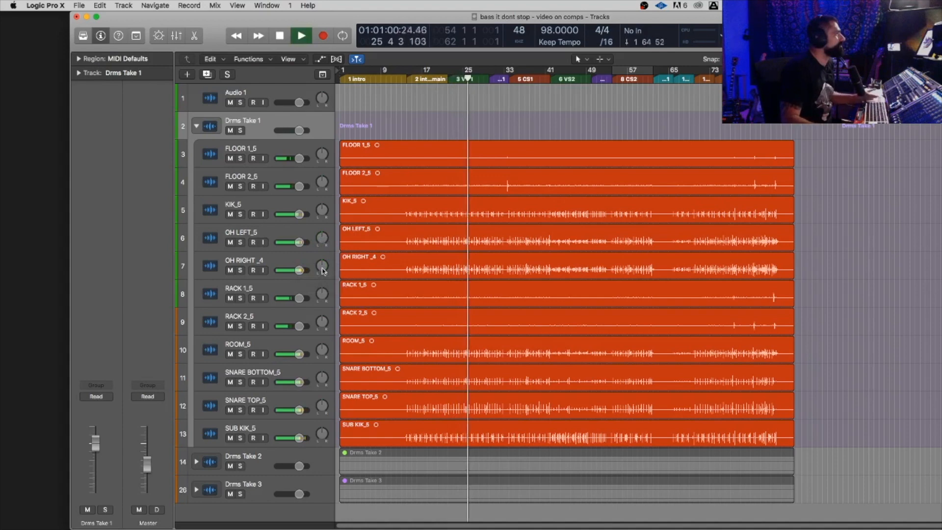
mouse_move(323, 269)
left_mouse_down()
mouse_move(324, 241)
mouse_move(316, 265)
left_mouse_up()
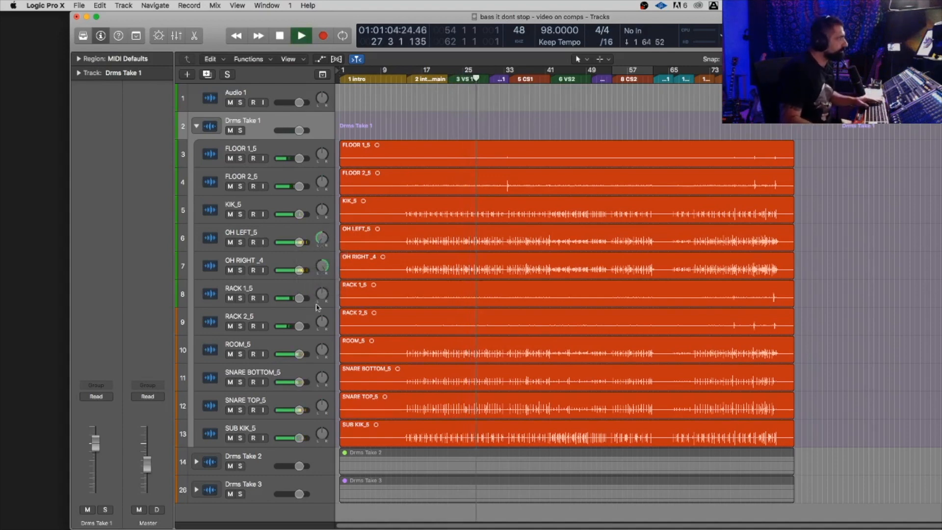
- Collapse Drms Take 1, then pan Drms Take 2's OH LEFT_6 left and OH RIGHT _5 right and collapse that stack
left_click(196, 126)
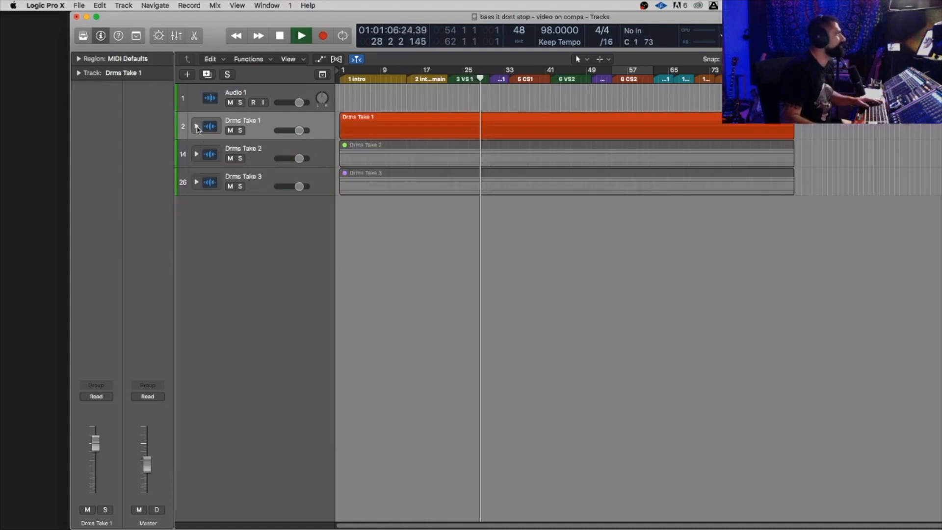
left_click(197, 154)
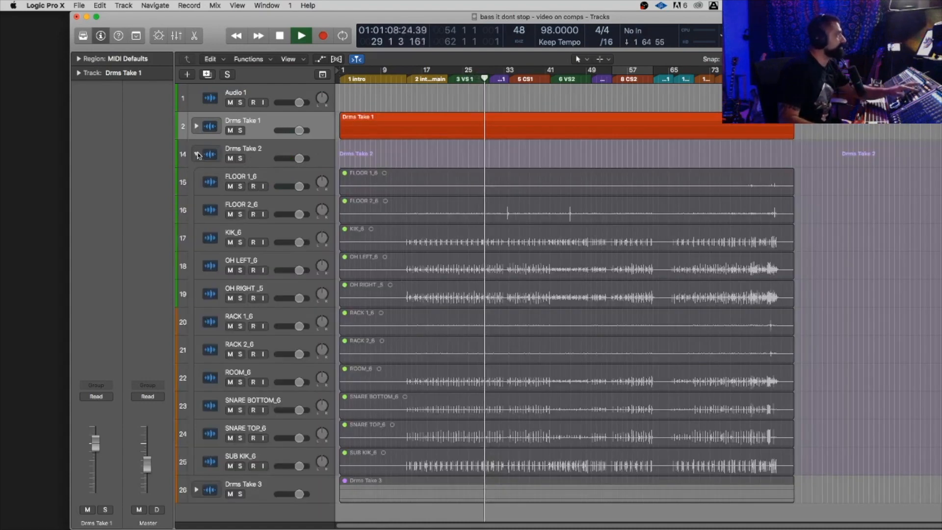
mouse_move(320, 265)
left_mouse_down()
mouse_move(322, 290)
mouse_move(322, 280)
left_mouse_up()
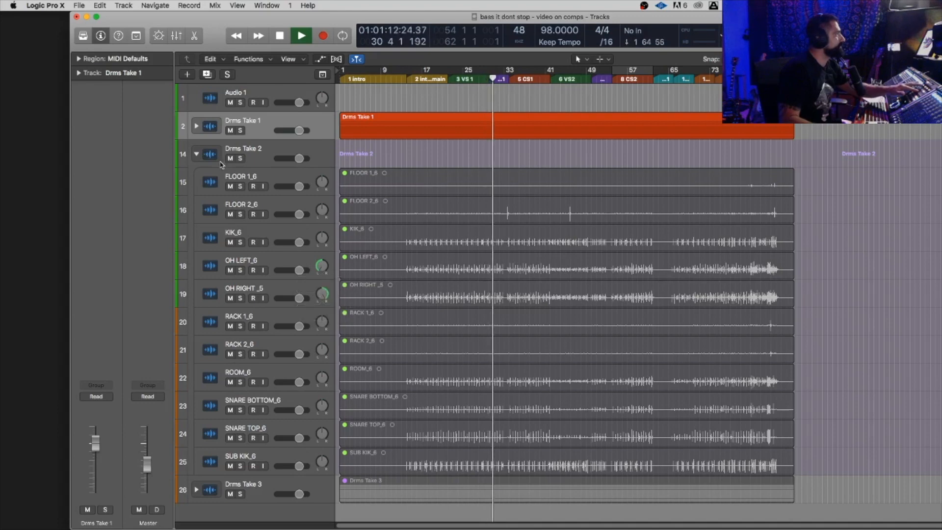
left_click(197, 154)
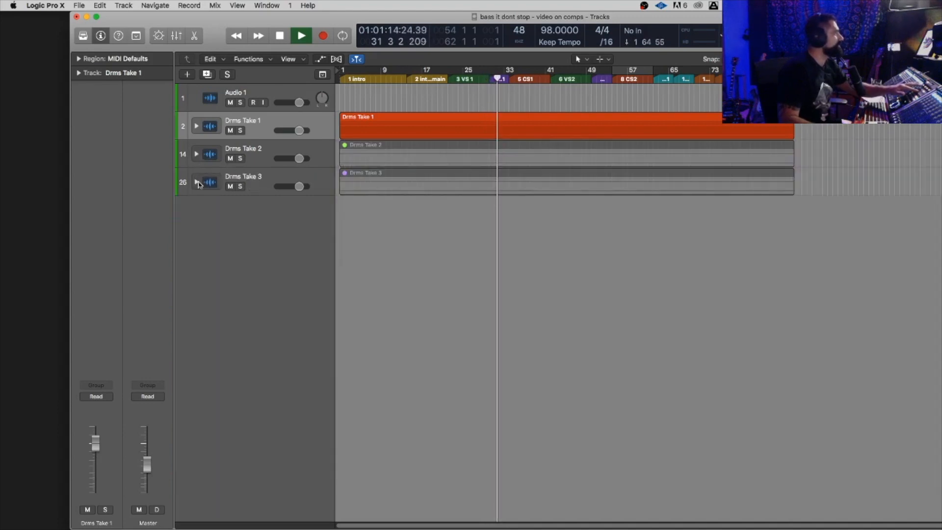
- In the Drms Take 3 stack, pan OH LEFT_7 left and OH RIGHT _6 right, then collapse the stack and stop playback
left_click(197, 182)
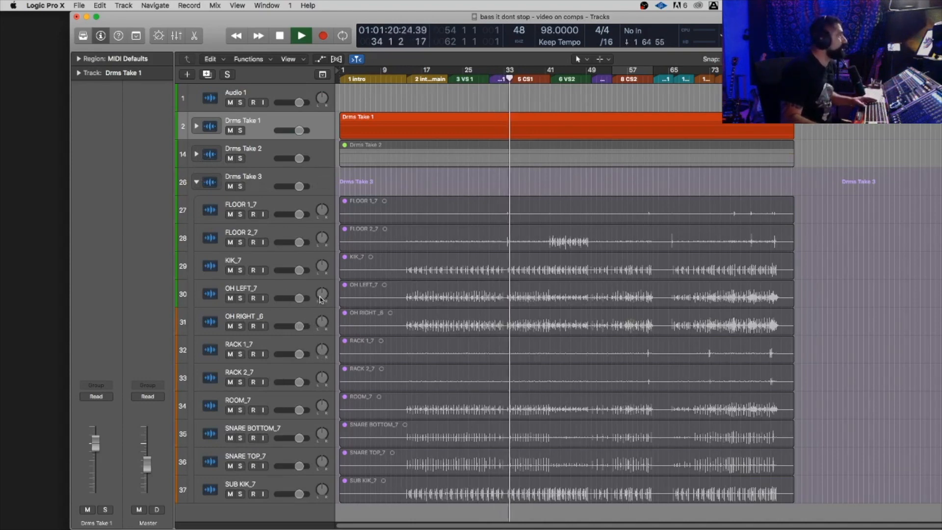
left_click_drag(322, 295, 325, 360)
left_click_drag(324, 322, 324, 290)
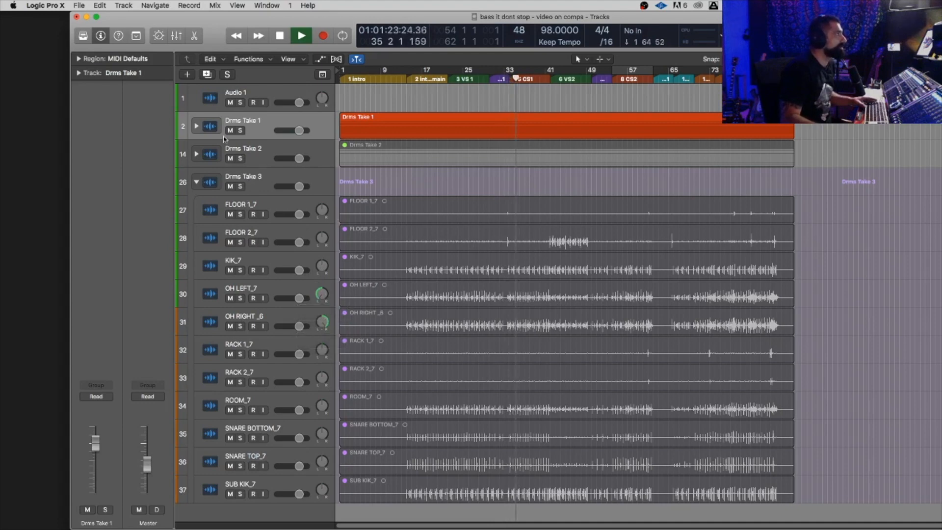
left_click(197, 182)
key("space")
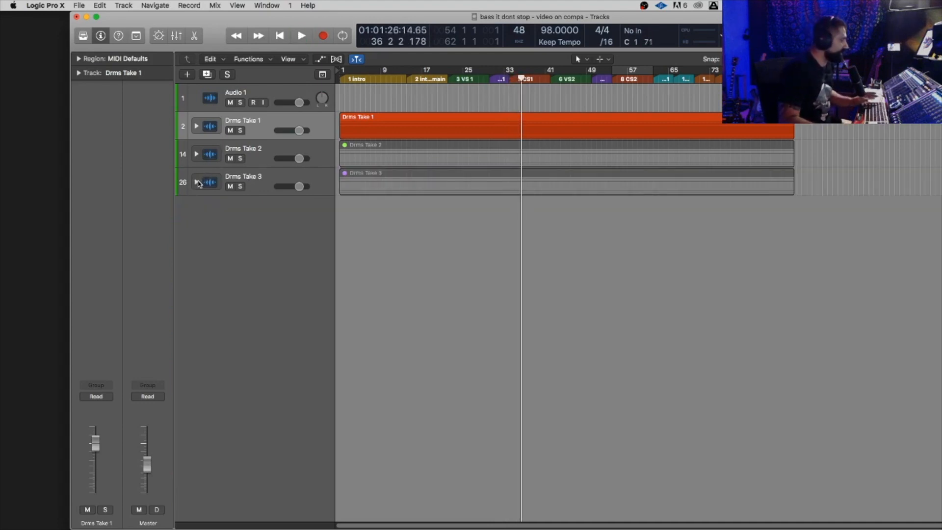
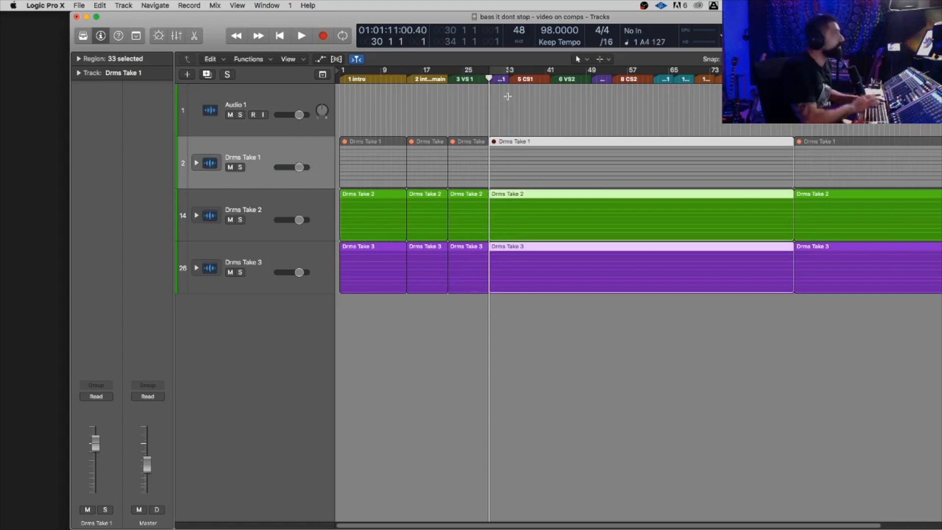
- Split the selected regions of all three drum takes at the section markers at bars 34, 42, 50, 54 and 62
left_click(508, 98)
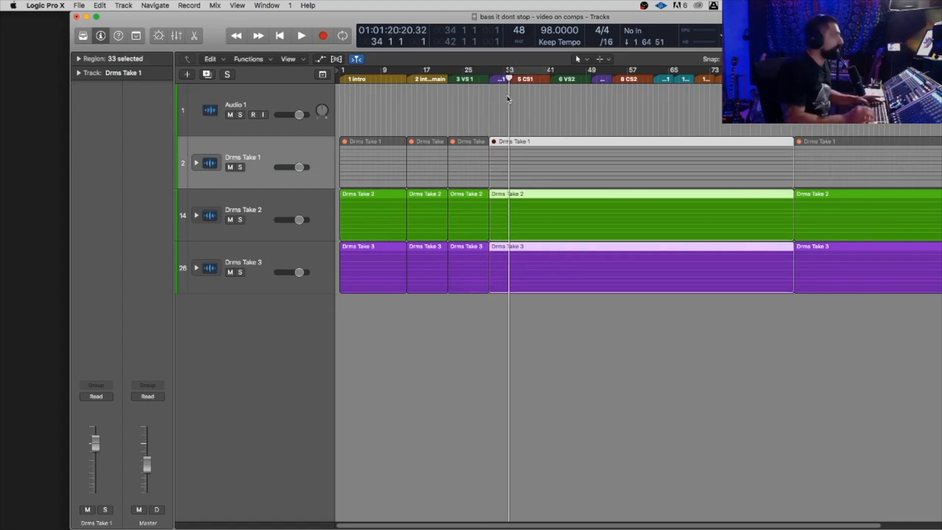
key("super+t")
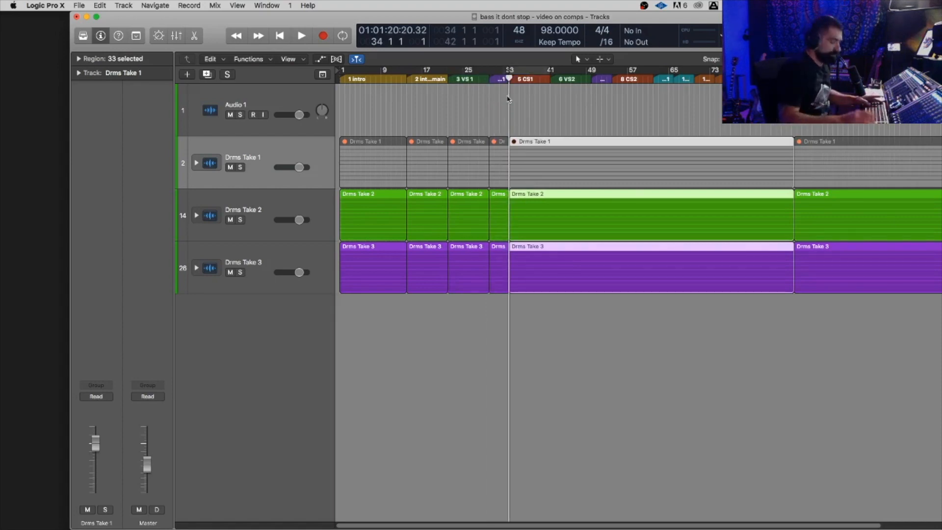
key("alt+period")
key("super+t")
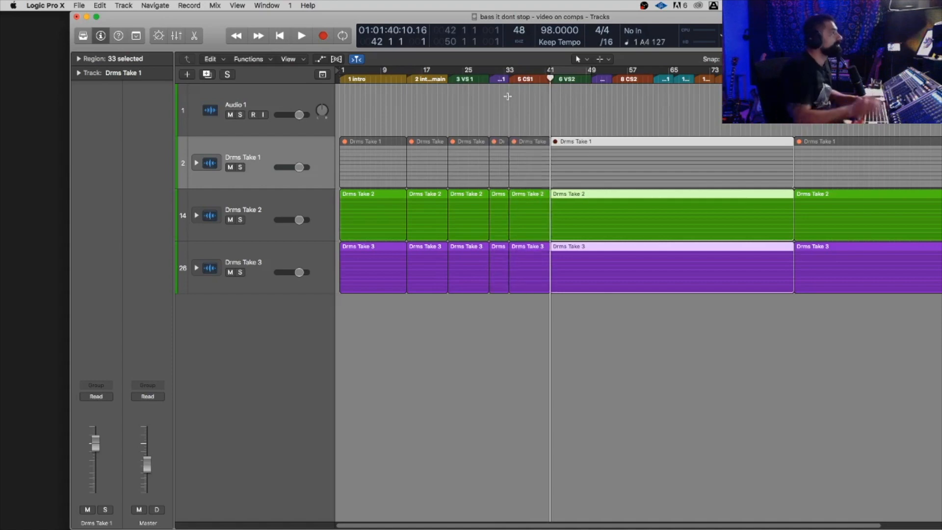
key("alt+period")
key("super+t")
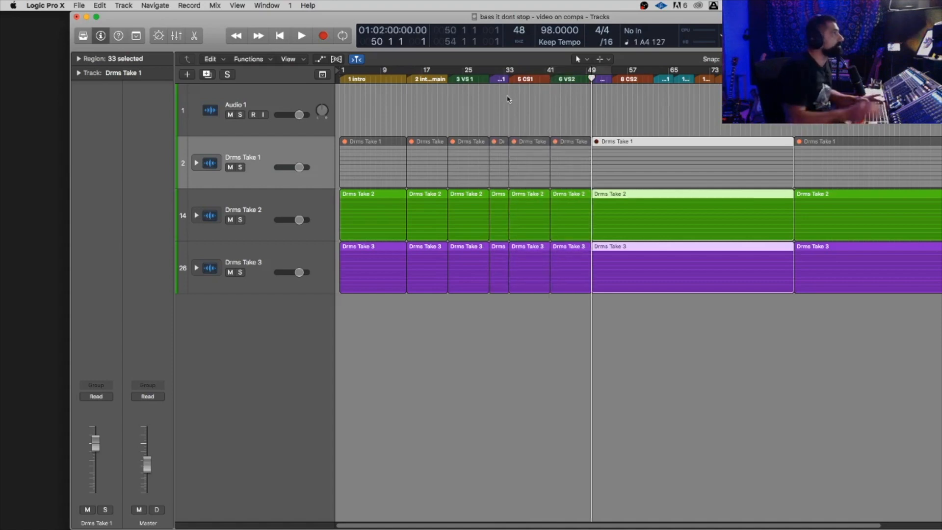
key("alt+period")
key("super+t")
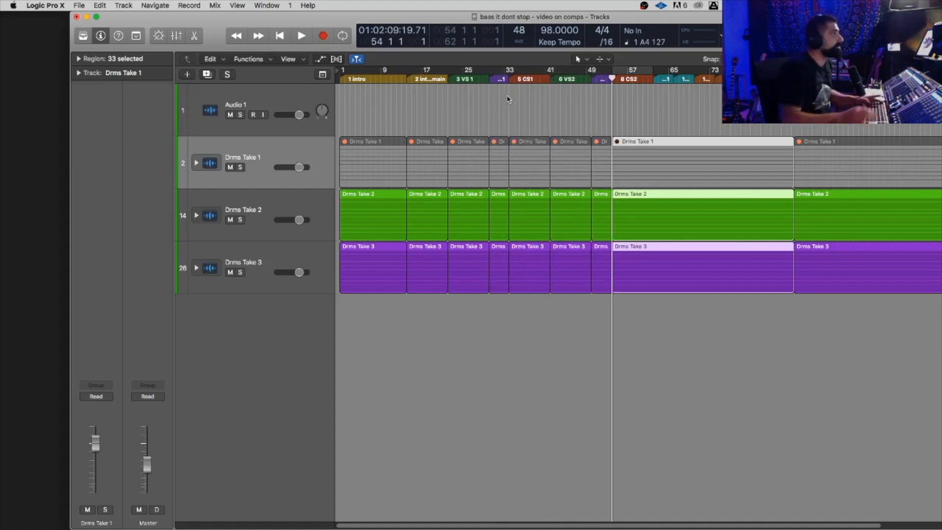
key("alt+period")
key("super+t")
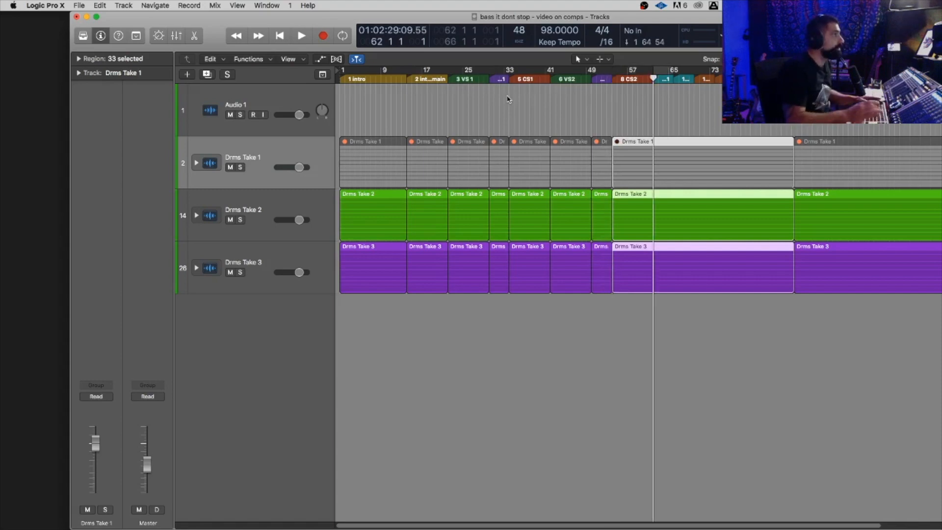
key("super+t")
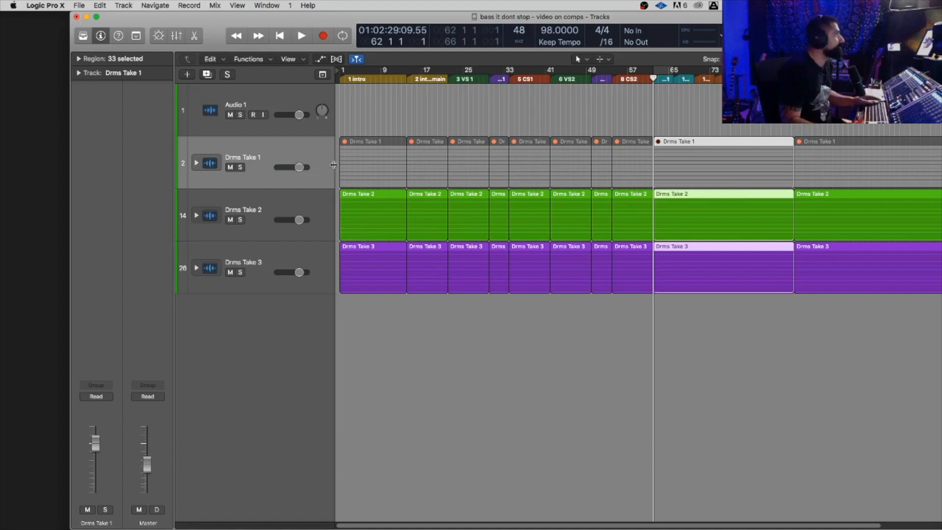
- Mute the Drms Take 3 region in the section starting at bar 30 and play that region's range as a cycle
left_click_drag(328, 26, 301, 25)
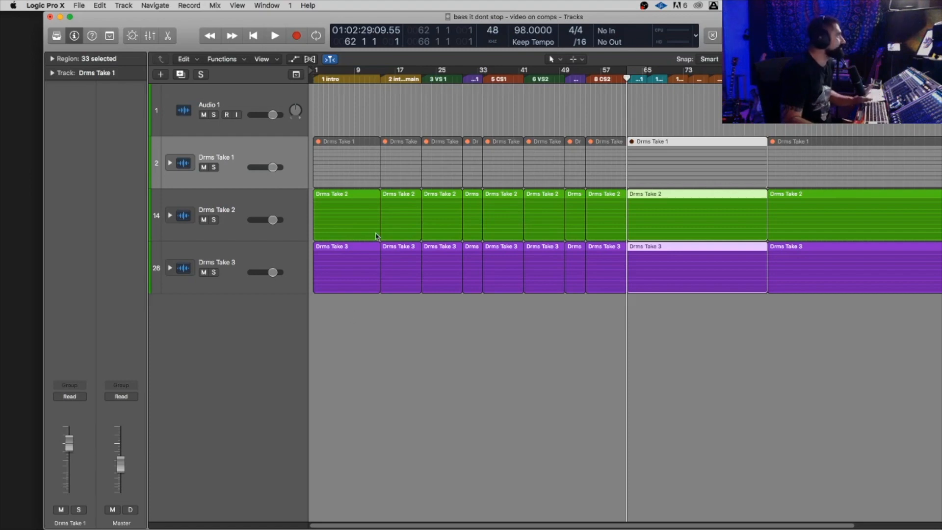
left_click(463, 79)
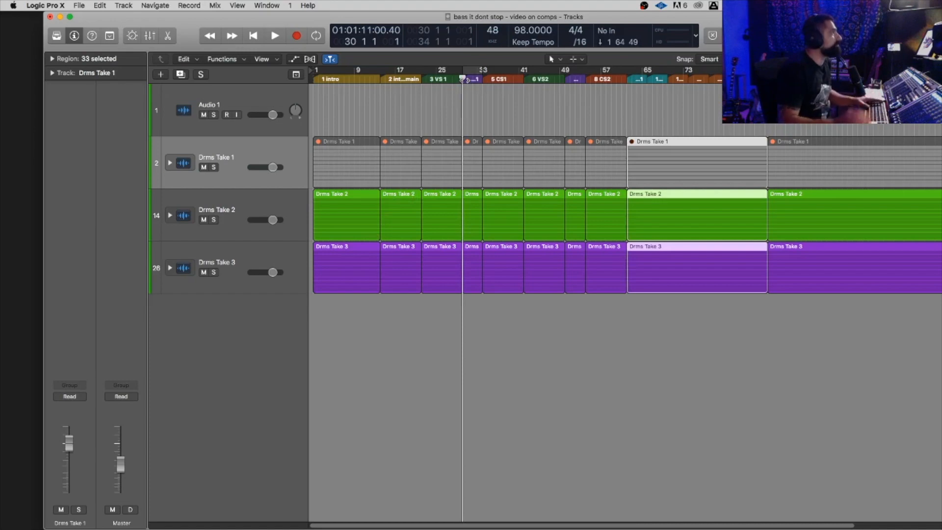
left_click(470, 263)
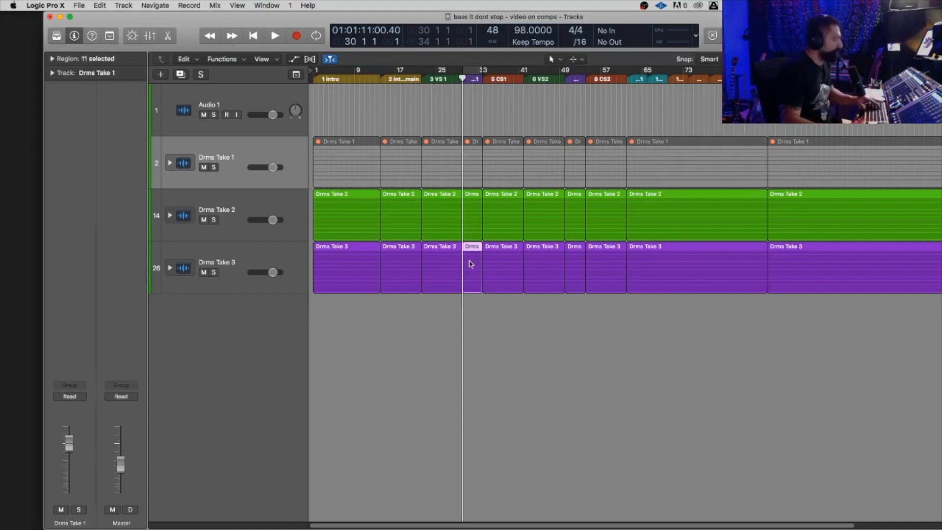
key("ctrl+m")
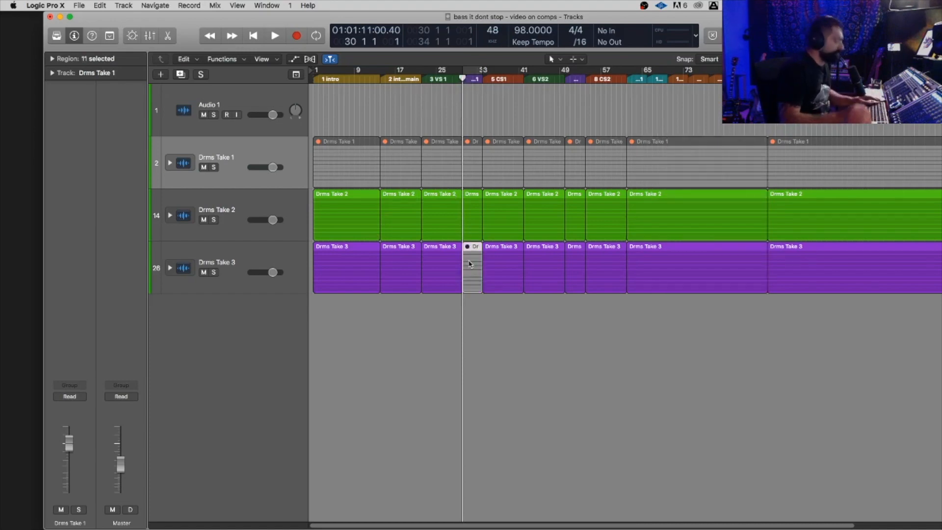
key("super+u")
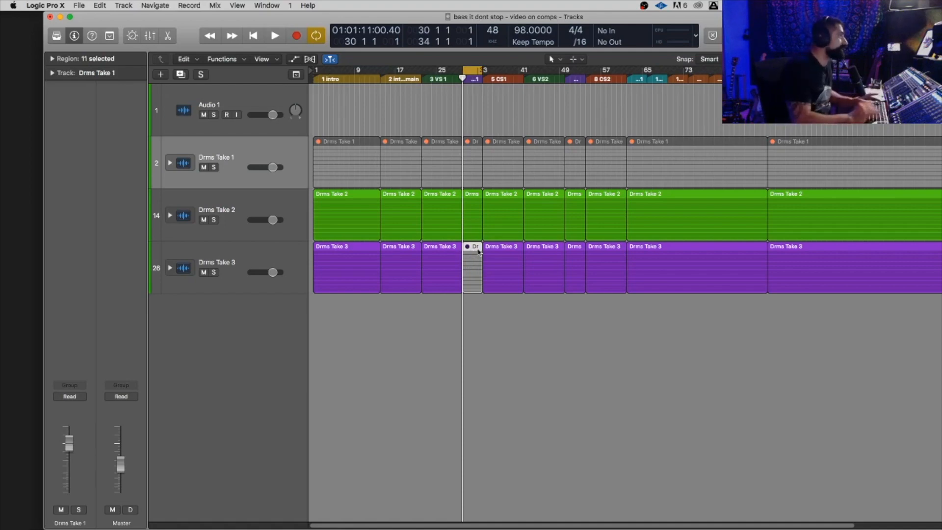
key("space")
key("super+u")
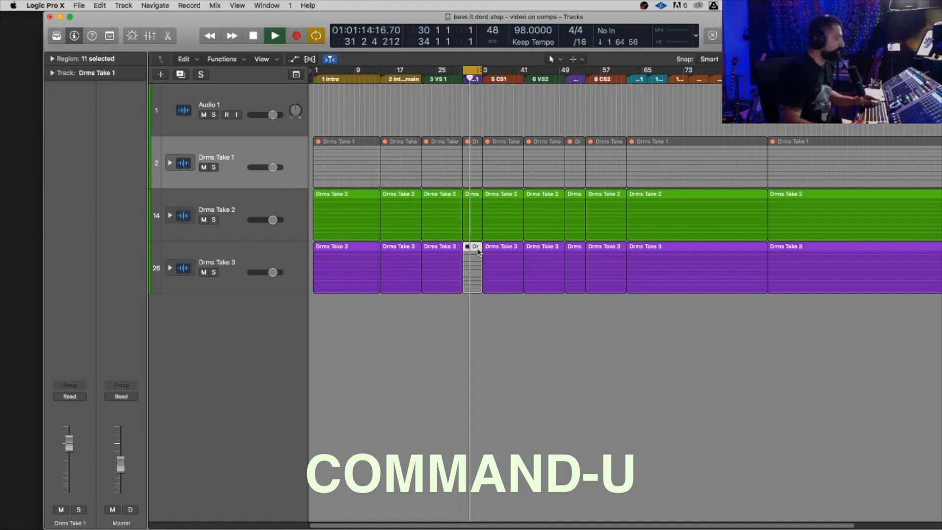
- Compare Drms Take 2 and Drms Take 3 in the cycled 4 PCS 1 section by swapping their mutes, leaving Take 2 muted
key("super+Right")
key("super+Right")
key("super+Right")
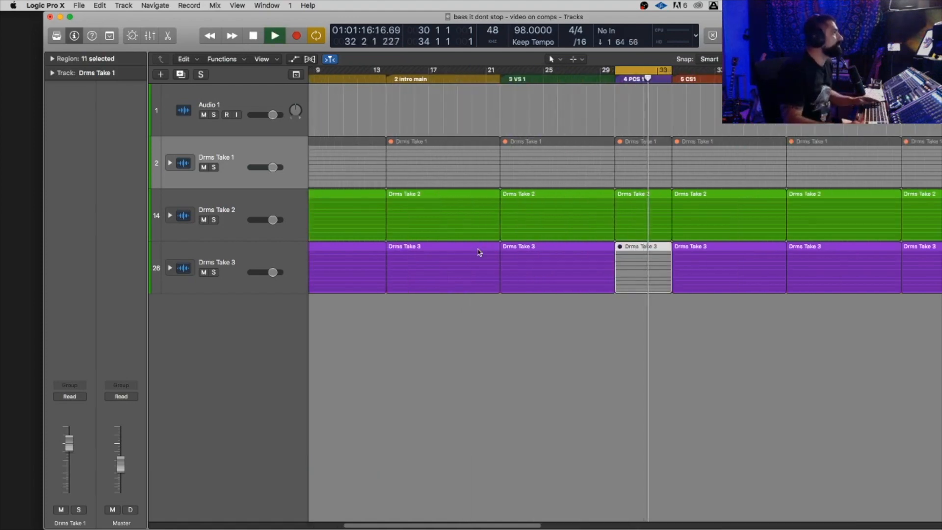
left_click(661, 213)
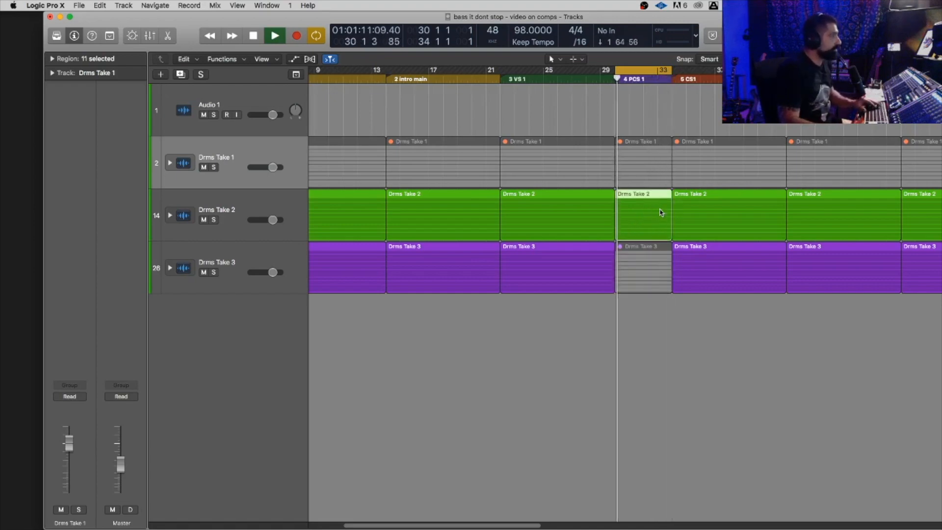
left_click(660, 254)
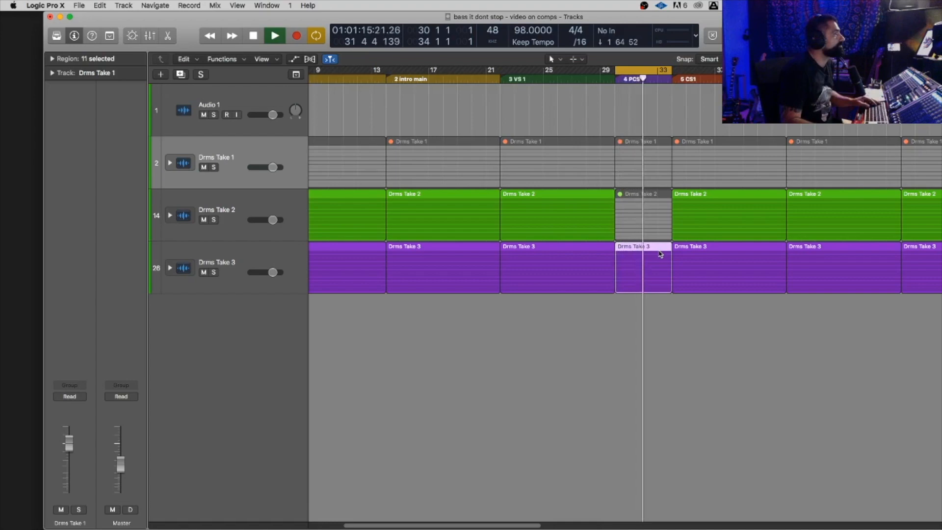
key("space")
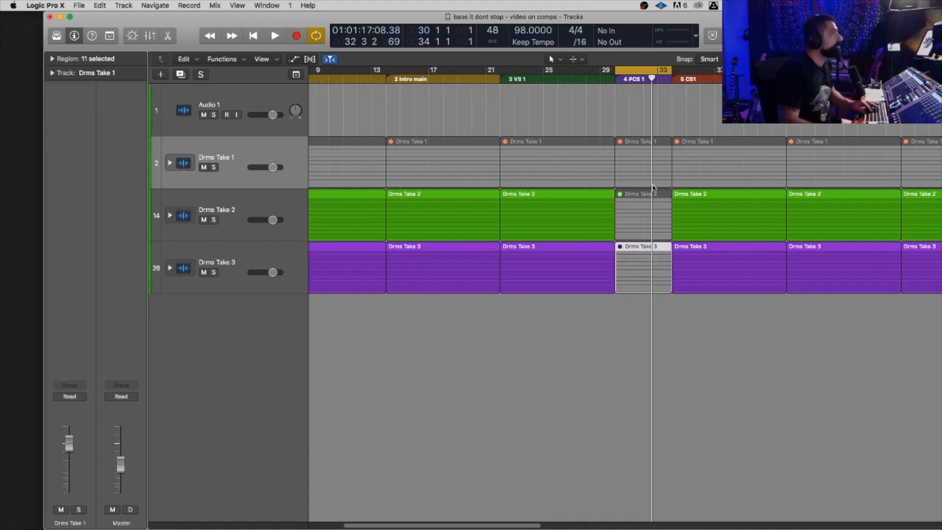
- Audition Drms Take 1 in the 4 PCS 1 section with the other two takes muted, and stop playback
left_click(651, 169)
key("shift+Return")
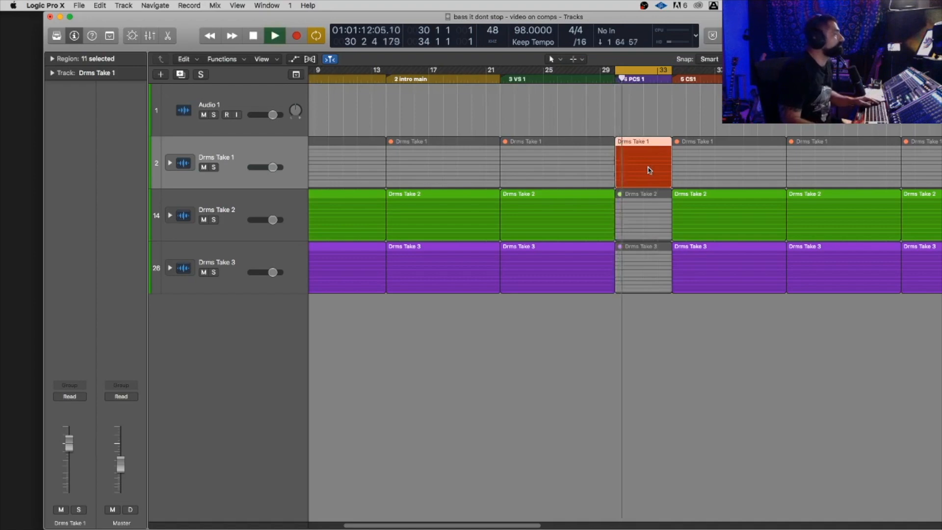
key("space")
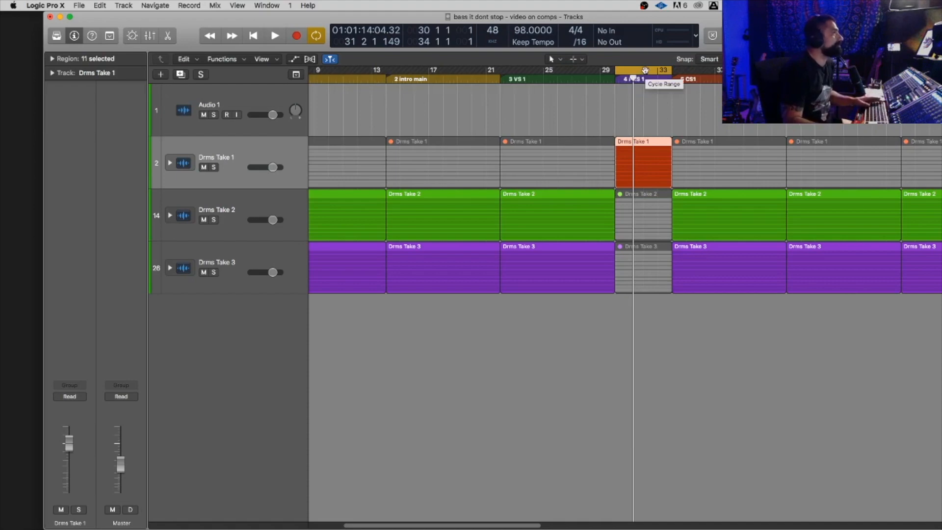
- Choose Drms Take 3 for the 4 PCS 1 section by unmuting its region and muting the Drms Take 1 region
left_click(650, 281)
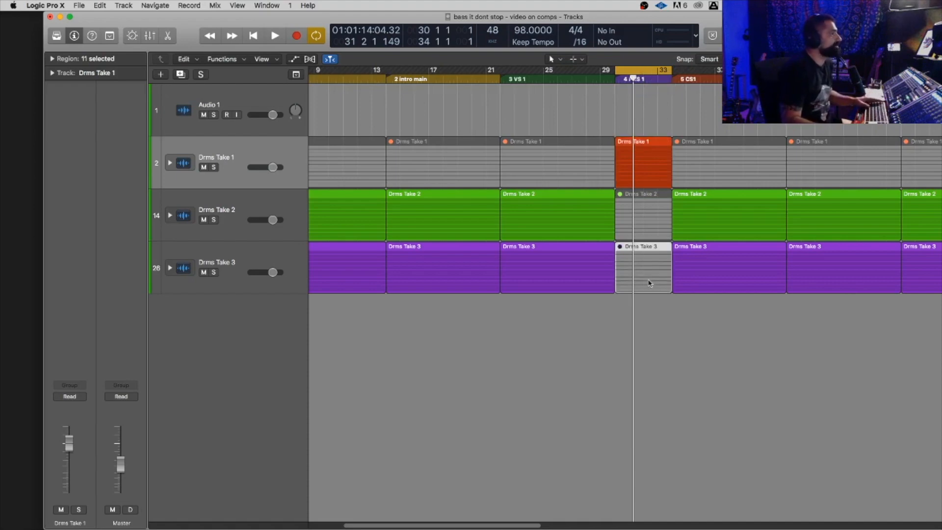
left_click(646, 166)
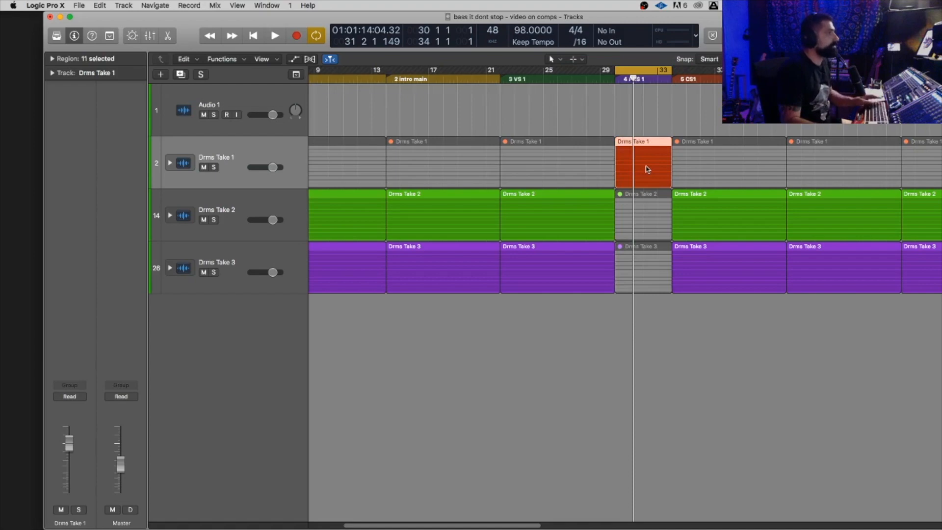
left_click(653, 255)
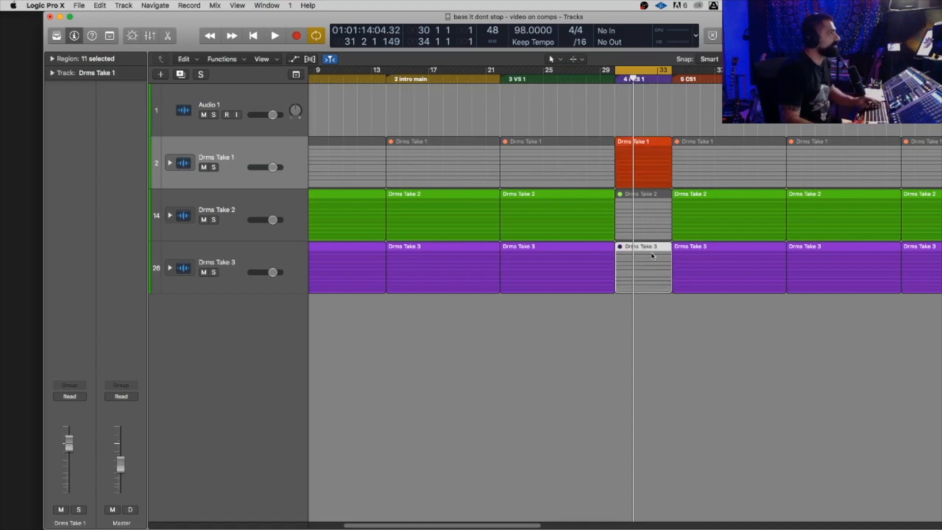
left_click(646, 172)
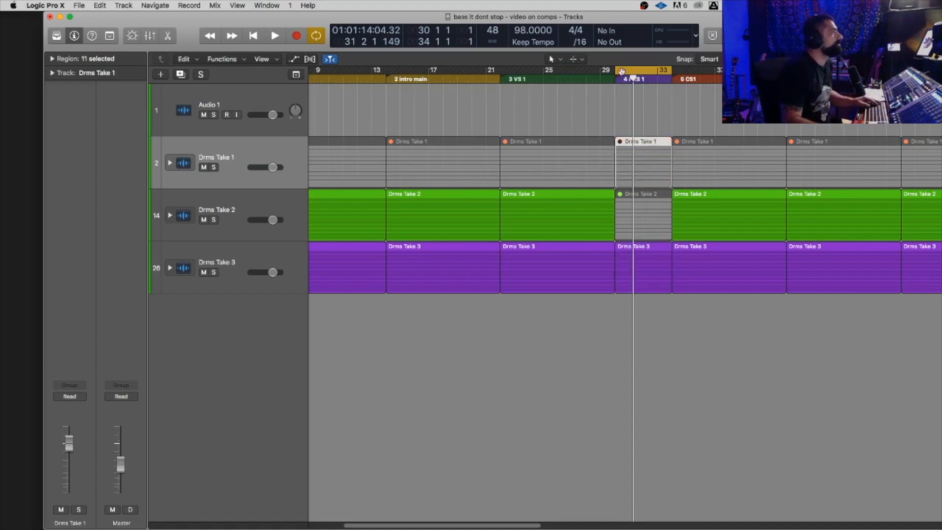
- Move the cycle range to bars 22 to 26, play it, and mute the Drms Take 3 region in the 3 VS 1 section
left_click_drag(620, 71, 503, 84)
key("space")
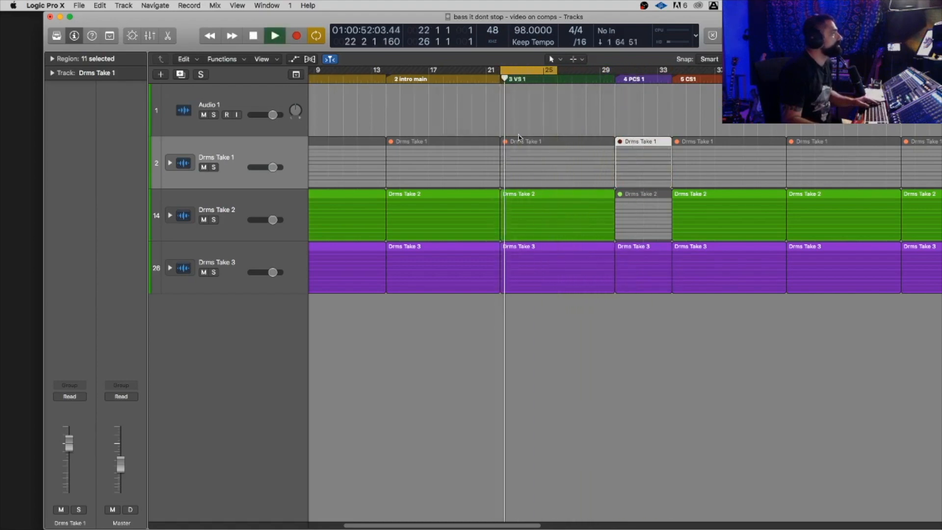
left_click(533, 269)
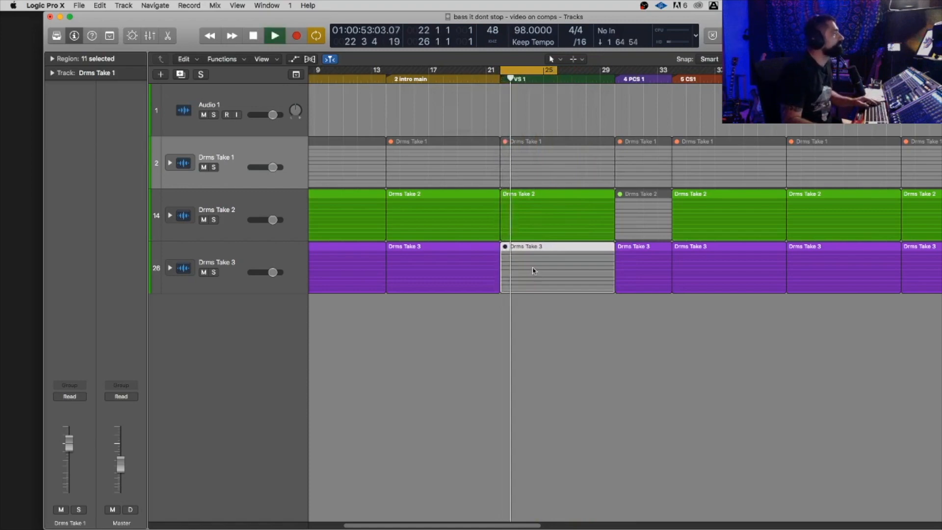
key("space")
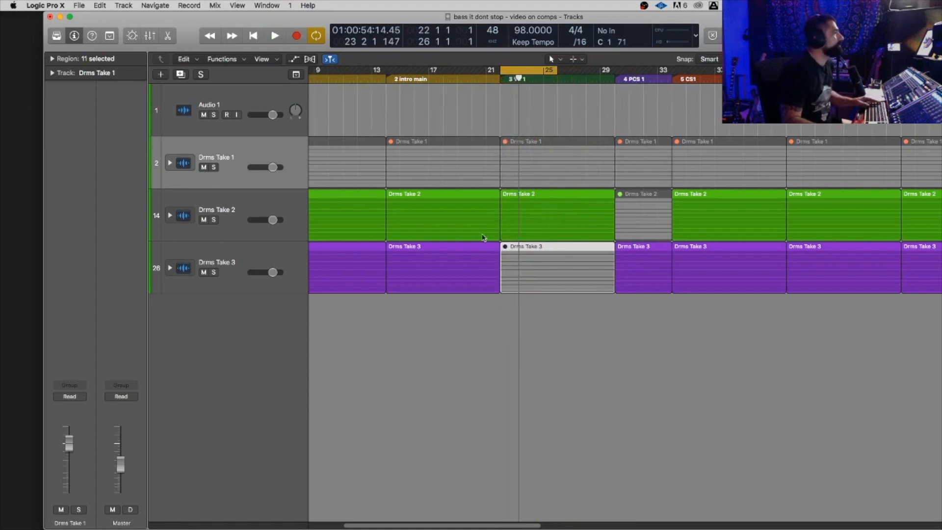
- Mute the Drms Take 2 and Drms Take 3 regions in the 2 intro main section
left_click(461, 220)
key("ctrl+m")
left_click(456, 261)
key("ctrl+m")
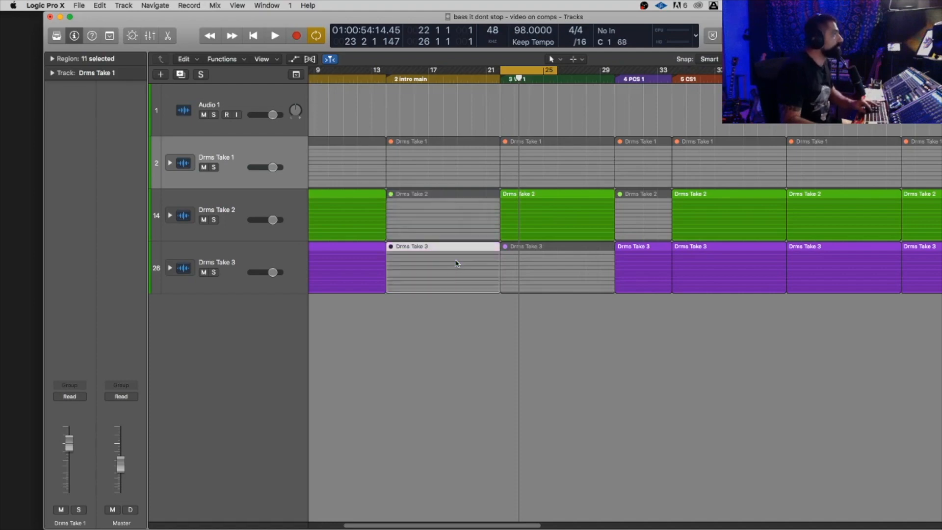
- Mute the Drms Take 2 and Drms Take 3 regions in the 1 intro section
left_click(370, 220)
key("ctrl+m")
left_click(368, 263)
key("ctrl+m")
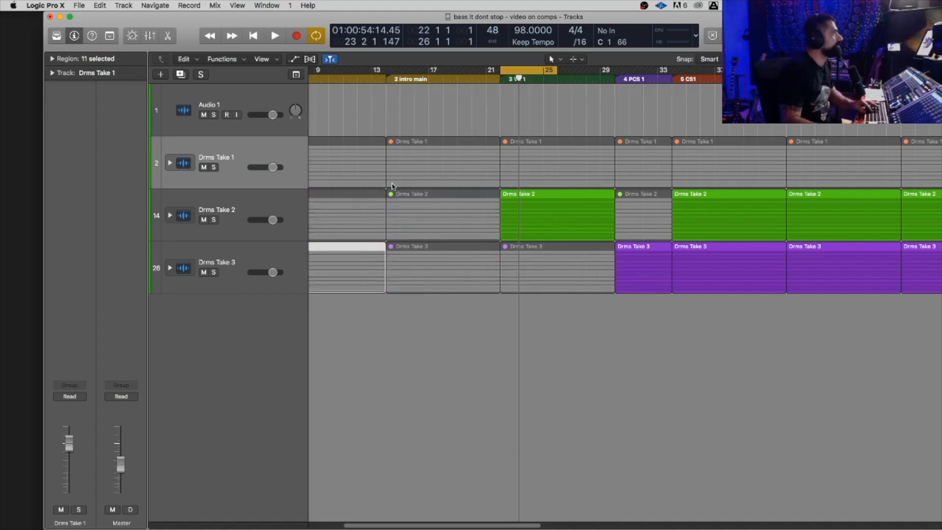
- Set the cycle range to the 2 intro main section, unmute its Drms Take 1 region, and start playback
left_click(403, 170)
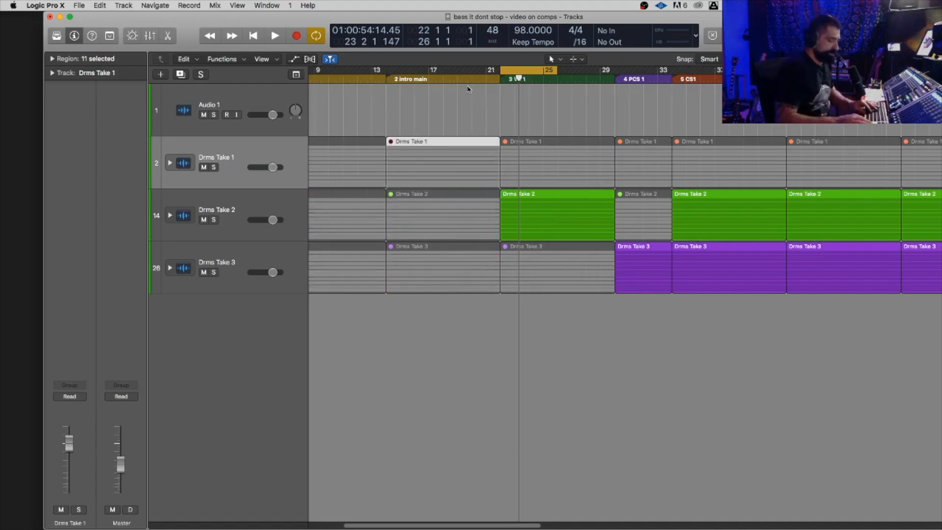
key("super+u")
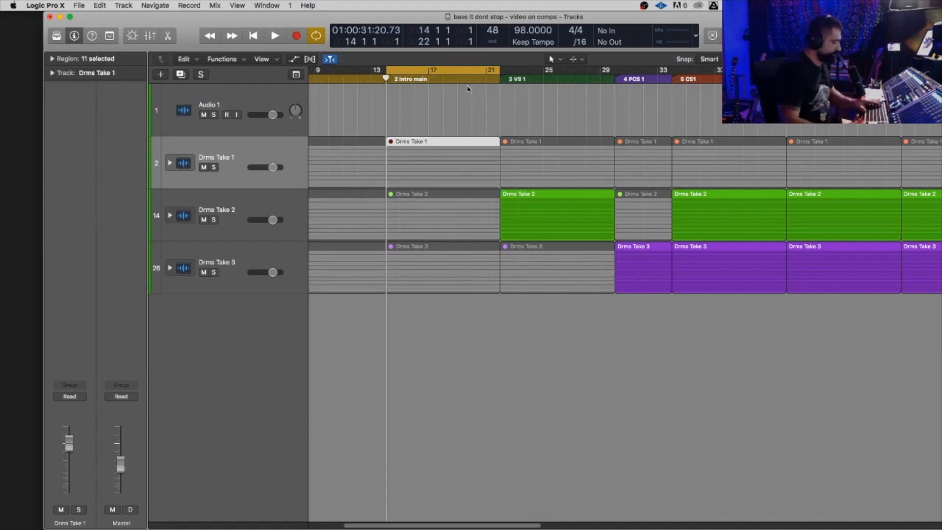
key("ctrl+m")
key("space")
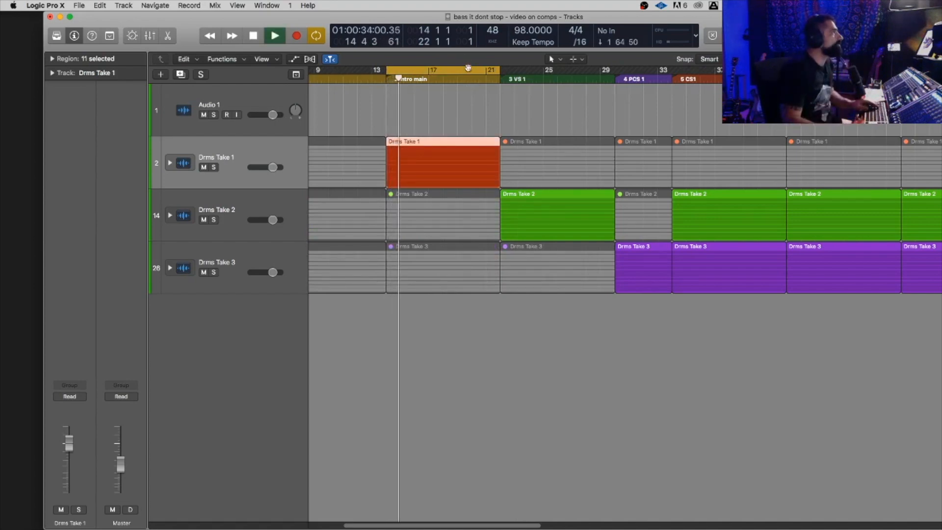
- Turn off cycling and listen to the transitions from 2 intro main into 3 VS 1 and from there into 4 PCS 1
left_click(469, 70)
left_click(488, 78)
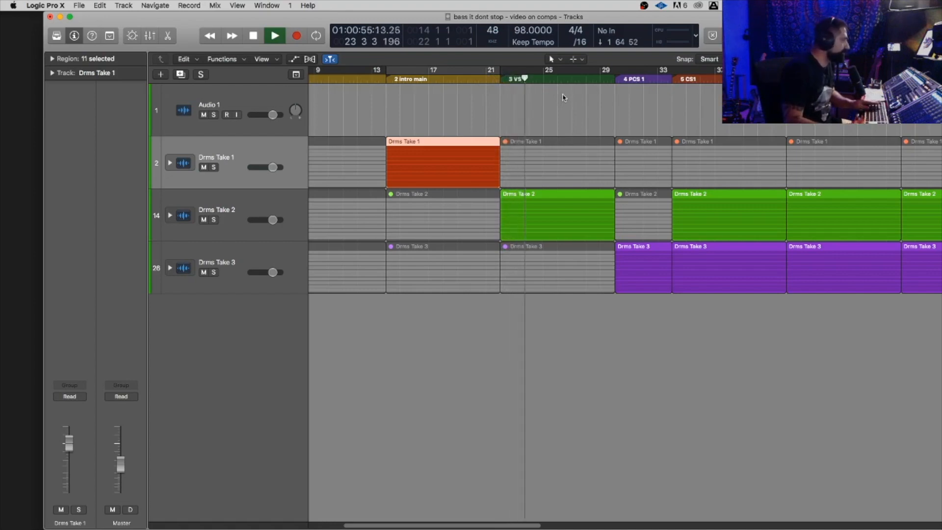
left_click(602, 79)
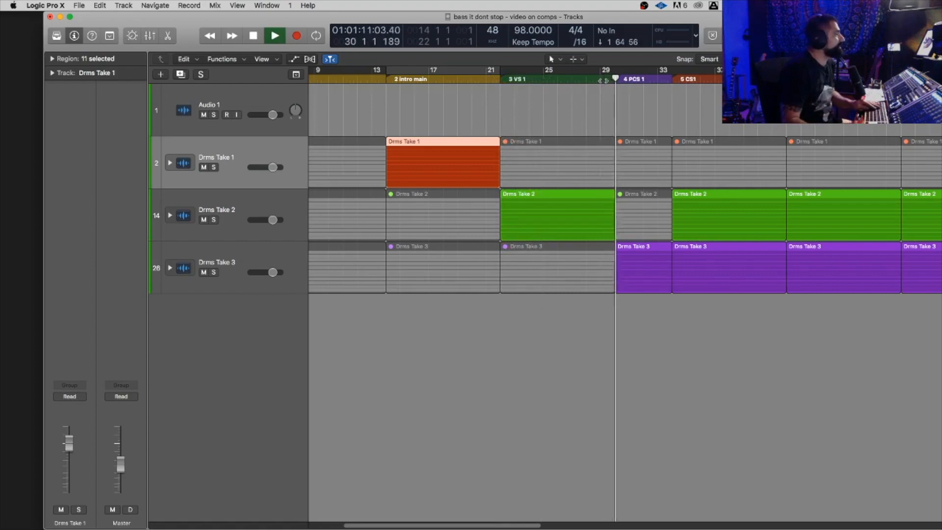
- Choose Drms Take 1 for the 5 CS1 section by unmuting its region and muting the Drms Take 2 and Drms Take 3 regions
left_click(718, 182)
key("ctrl+m")
left_click(721, 210)
key("ctrl+m")
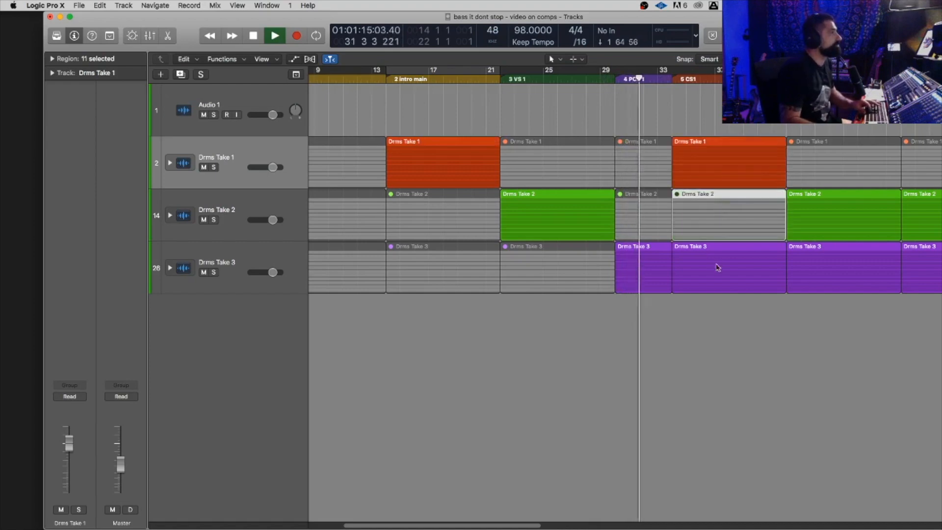
left_click(716, 267)
key("ctrl+m")
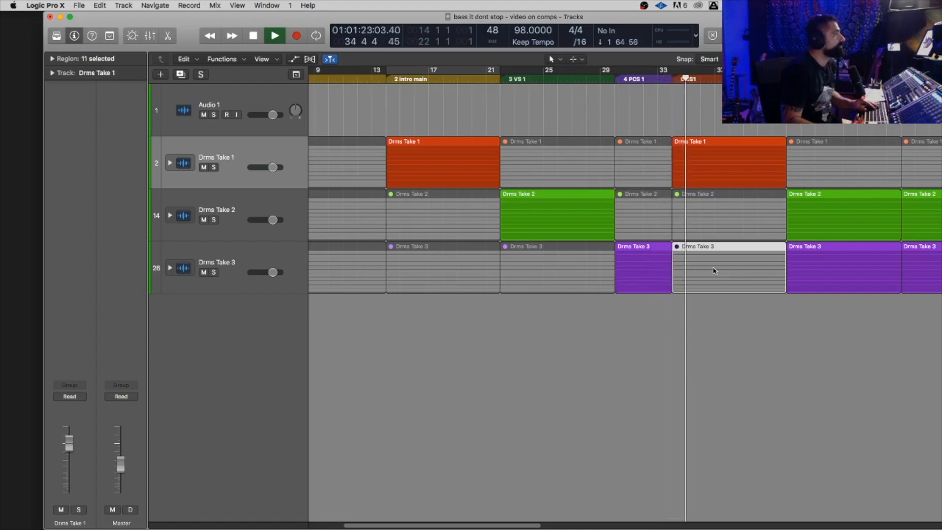
- Mute Drms Take 3 in the 6 VS2, 7 PCS2 and 8 CS2 sections, and Drms Take 2 in the region starting at 9 Bdg1
key("ctrl+m")
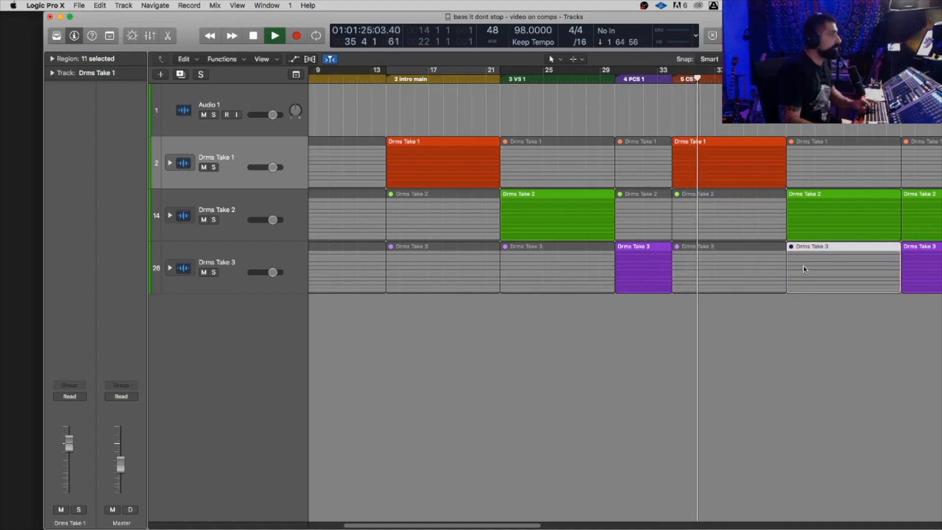
scroll(805, 269, "right", 8)
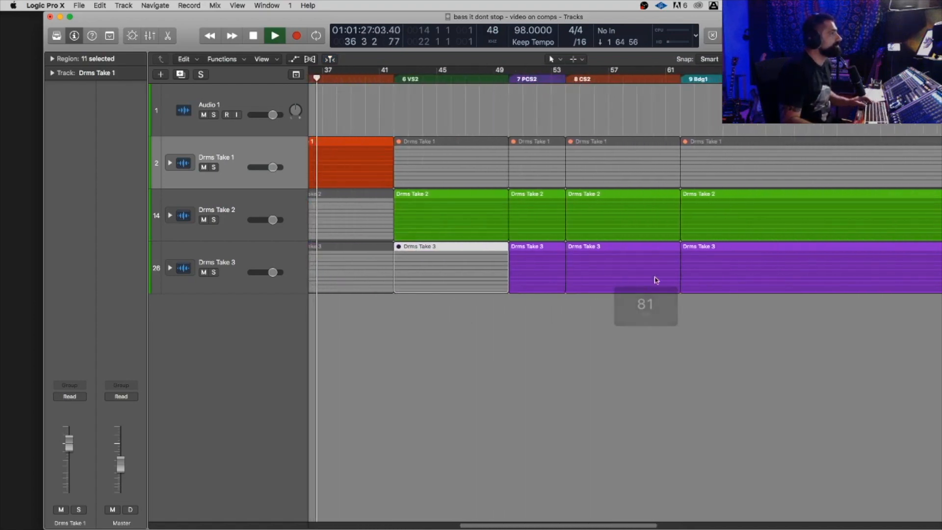
left_click_drag(549, 312, 583, 274)
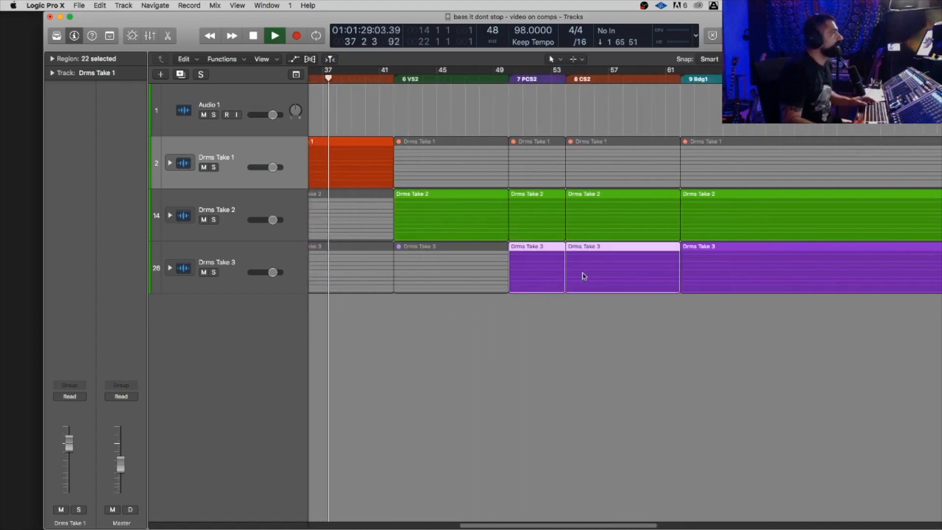
key("ctrl+m")
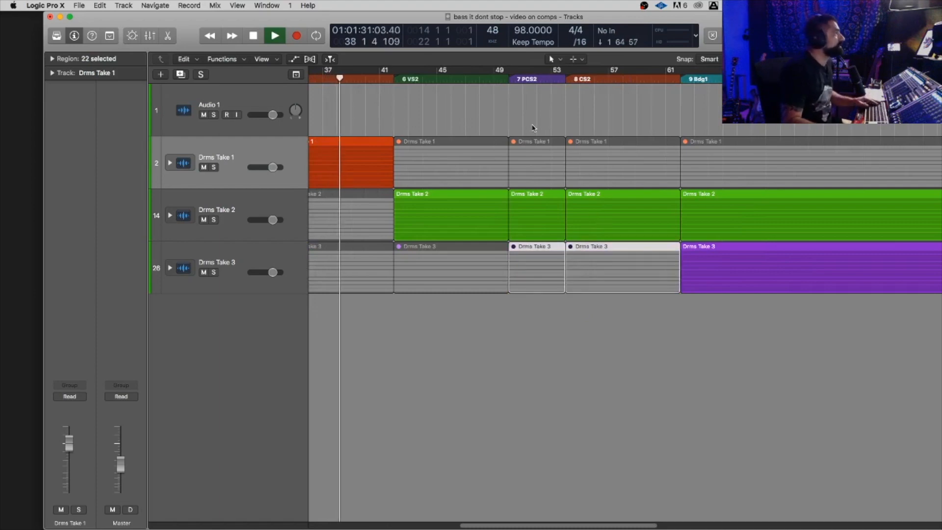
key("space")
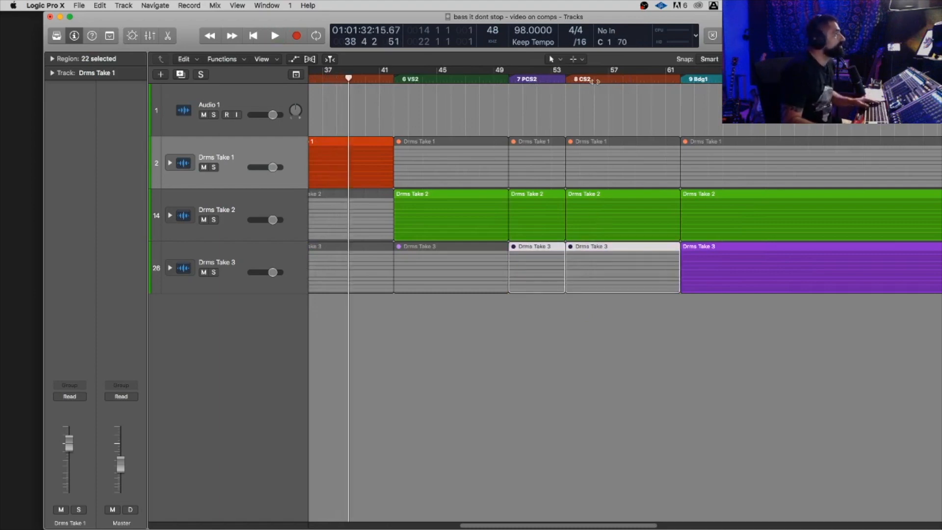
left_click(720, 221)
key("ctrl+m")
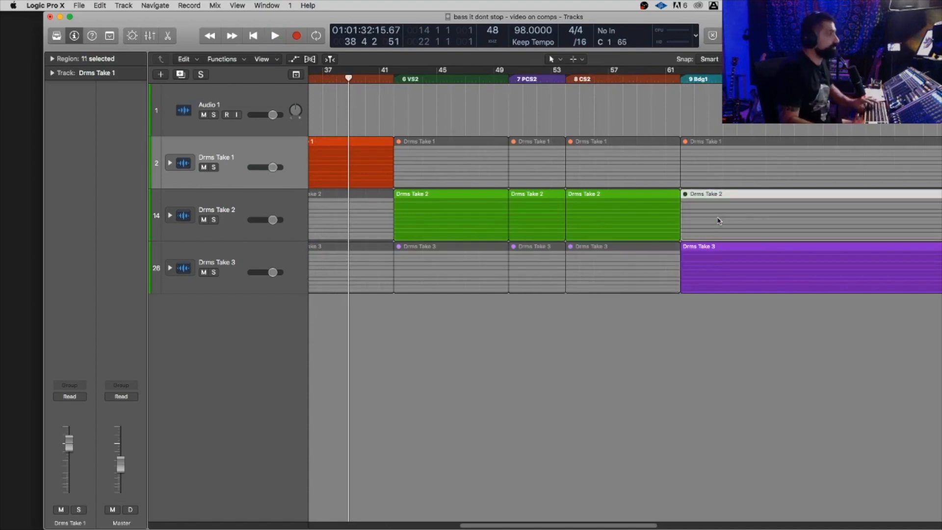
- Choose Drms Take 1 for the last section by muting the other two takes there, and unmute Drms Take 2 in the 1 intro section
key("super+Left")
key("super+Left")
key("super+Left")
key("super+Left")
key("super+Left")
key("super+Left")
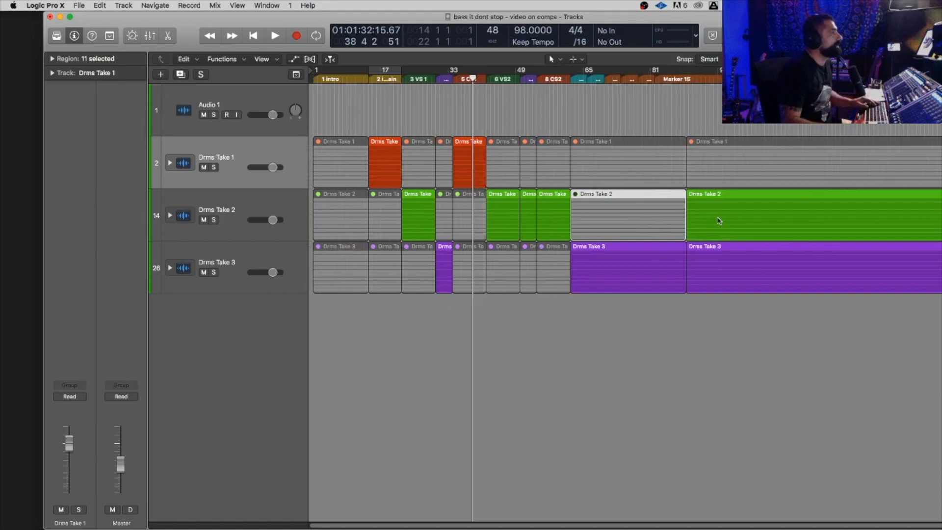
left_click(726, 259)
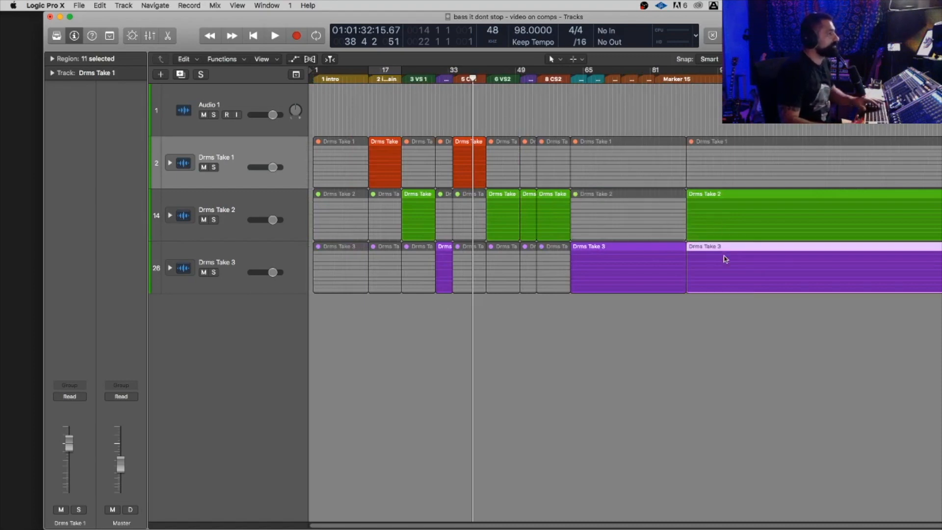
key("ctrl+m")
left_click(722, 220)
key("ctrl+m")
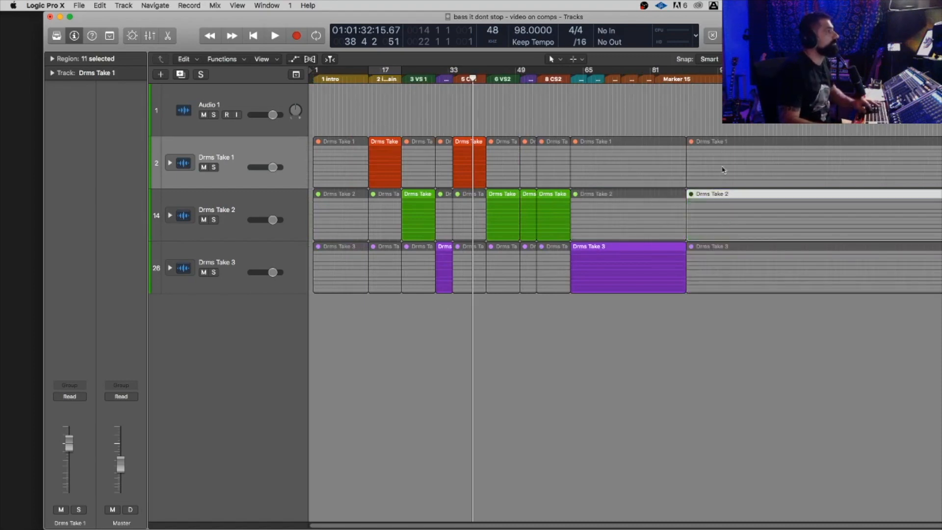
left_click(722, 168)
key("ctrl+m")
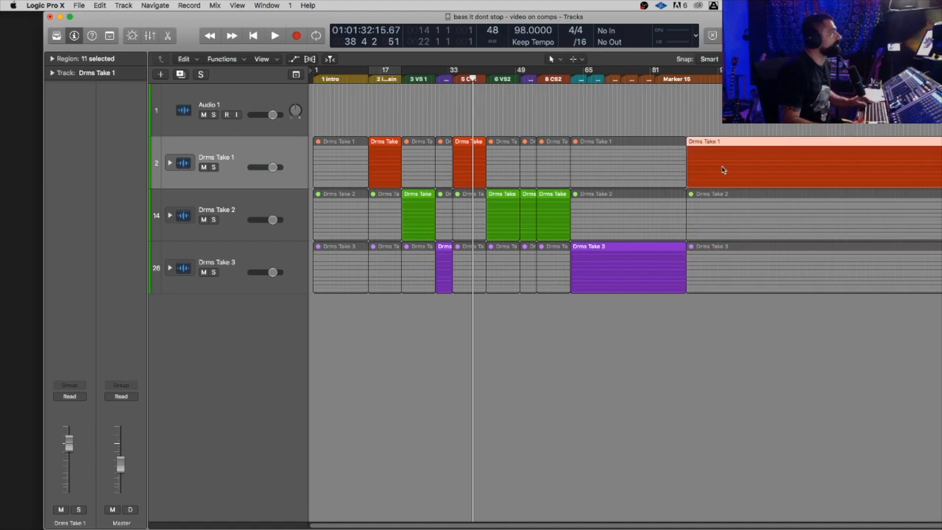
left_click(353, 221)
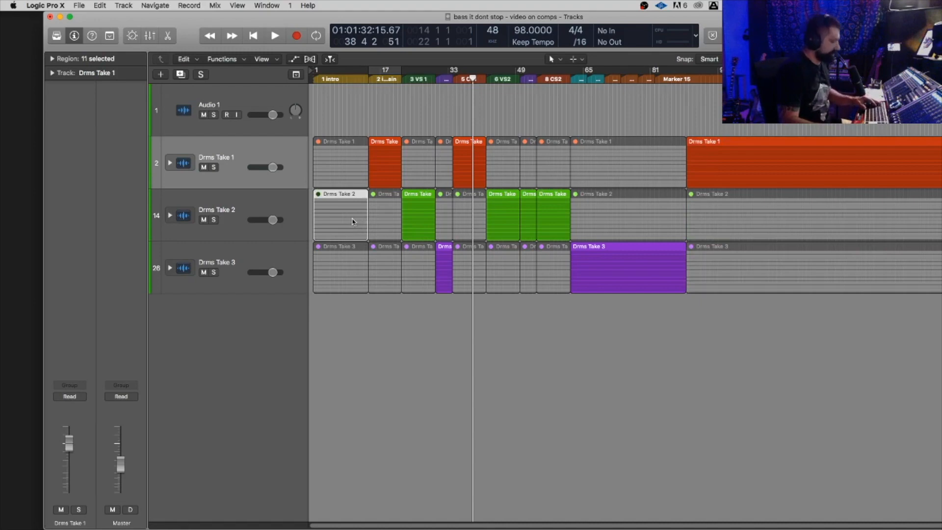
key("ctrl+m")
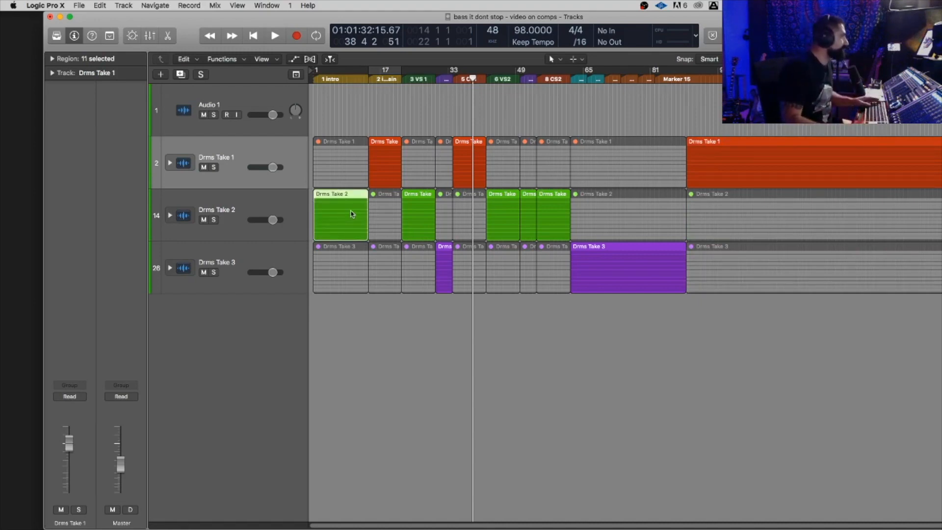
- Try splitting all three takes at both ends of a short cycle range from 1 4 3 1 to 2 1 1 1, and undo both splits
key("z")
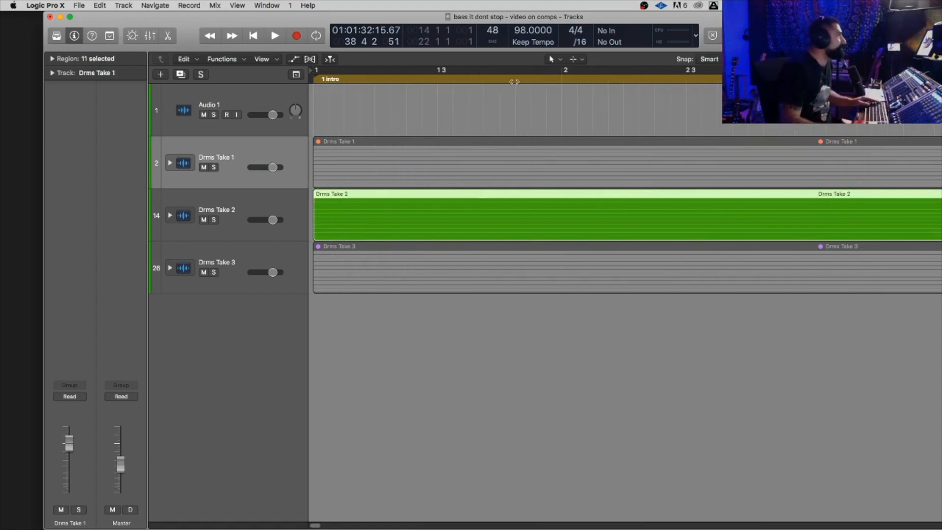
left_click_drag(530, 73, 560, 78)
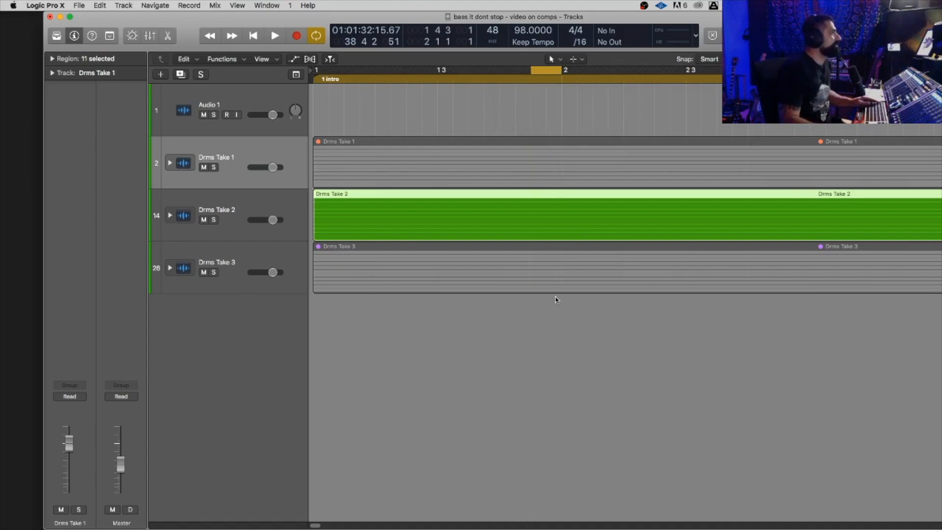
left_click_drag(556, 296, 542, 139)
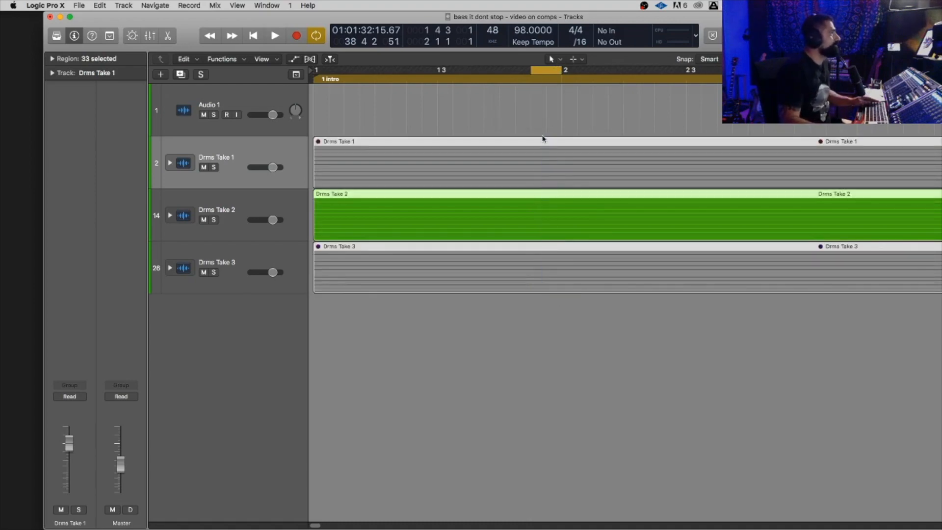
left_click(531, 79)
key("super+t")
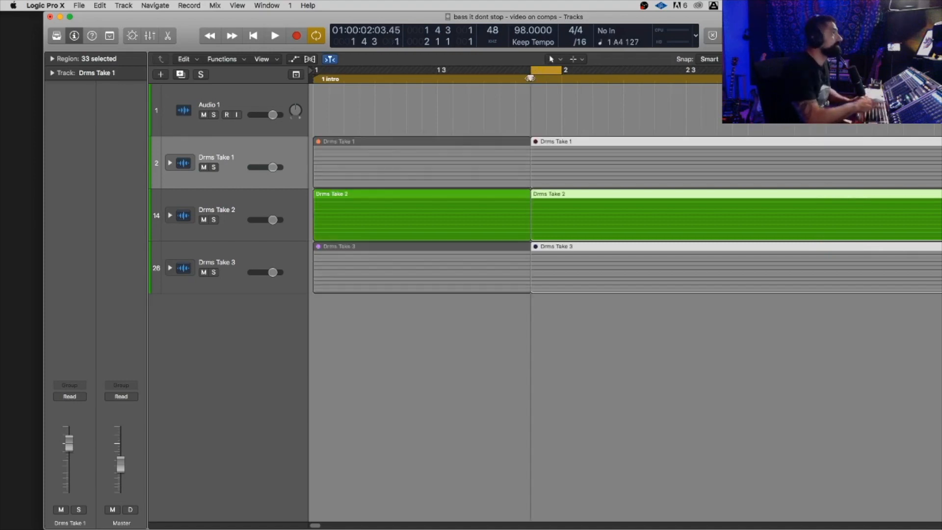
left_click_drag(530, 78, 562, 79)
key("super+t")
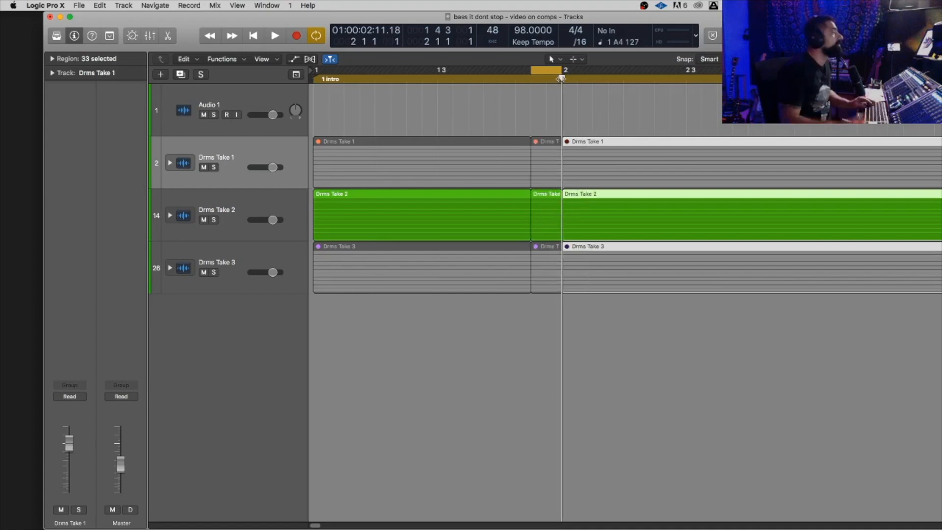
key("super+z")
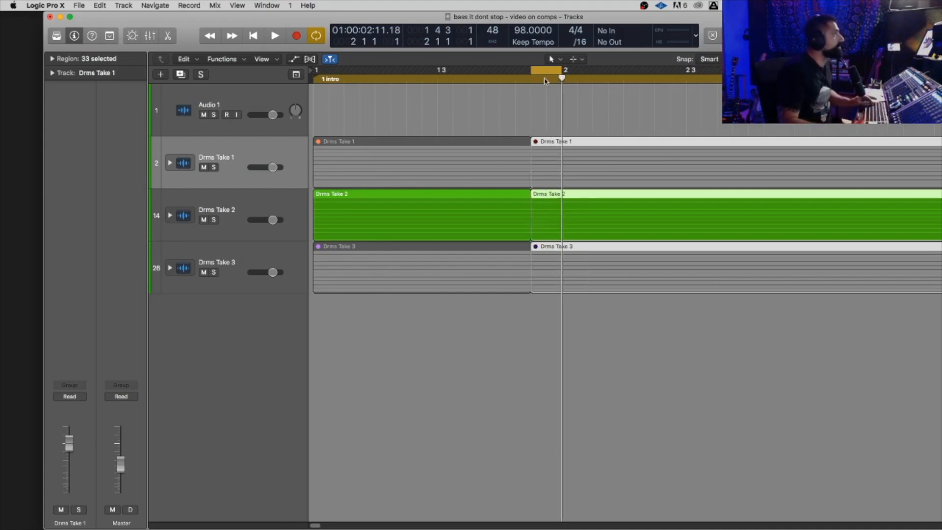
key("super+z")
- Examine the whole song's comp to see which take is active in each section, and deselect all regions
key("super+Left")
key("super+Left")
key("super+Left")
key("super+Left")
key("super+Left")
key("super+Left")
key("super+Left")
key("super+Left")
key("super+Left")
key("super+Left")
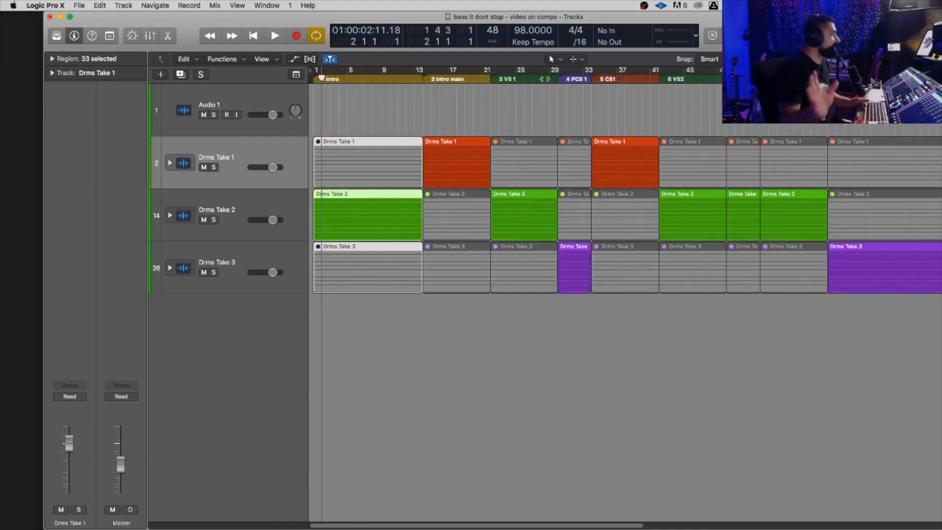
scroll(637, 245, "right", 10)
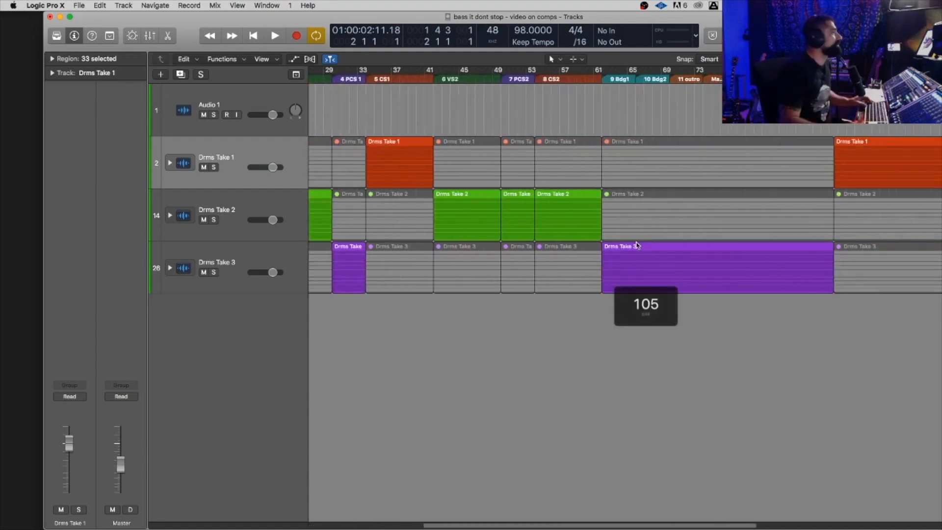
scroll(637, 245, "left", 10)
scroll(637, 246, "right", 10)
key("super+Left")
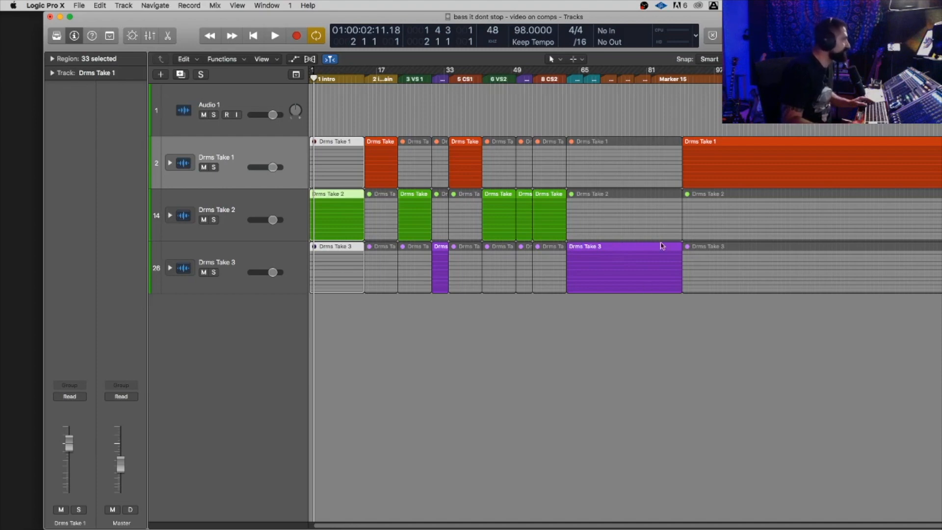
left_click(615, 316)
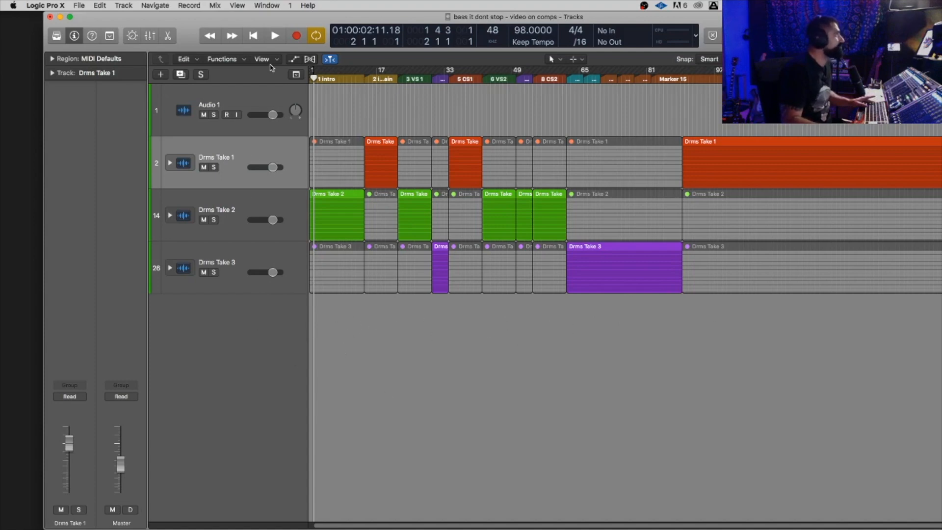
- Create 11 new audio tracks below the Drms Take 3 folder track
mouse_move(281, 20)
left_mouse_down()
mouse_move(290, 19)
mouse_move(279, 21)
left_mouse_up()
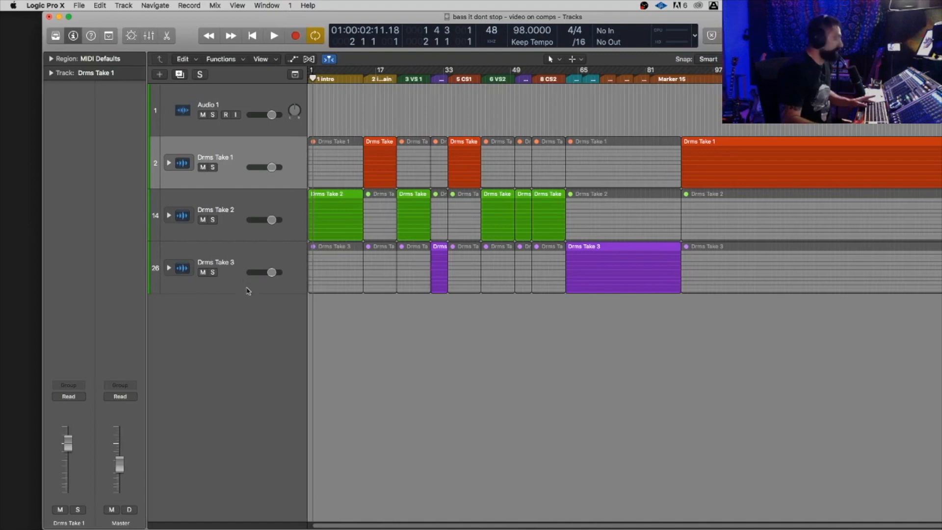
left_click(248, 291)
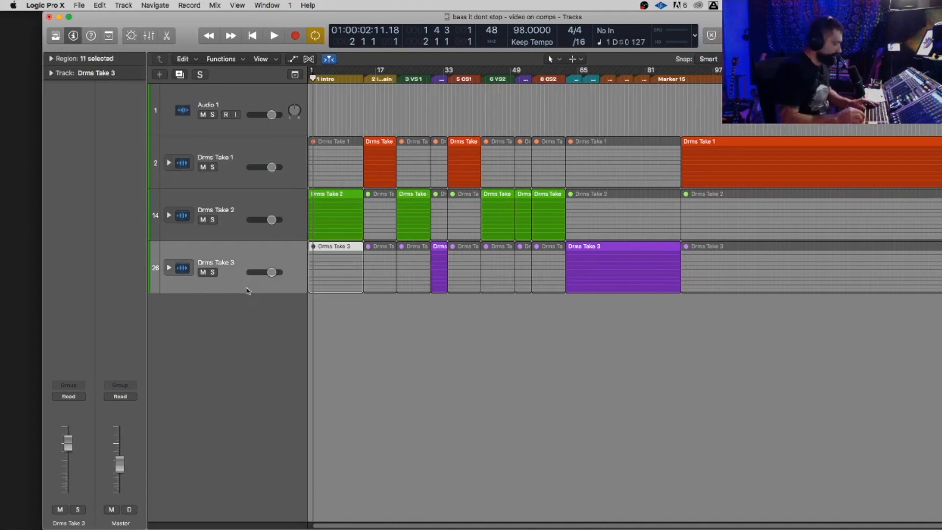
key("alt+super+n")
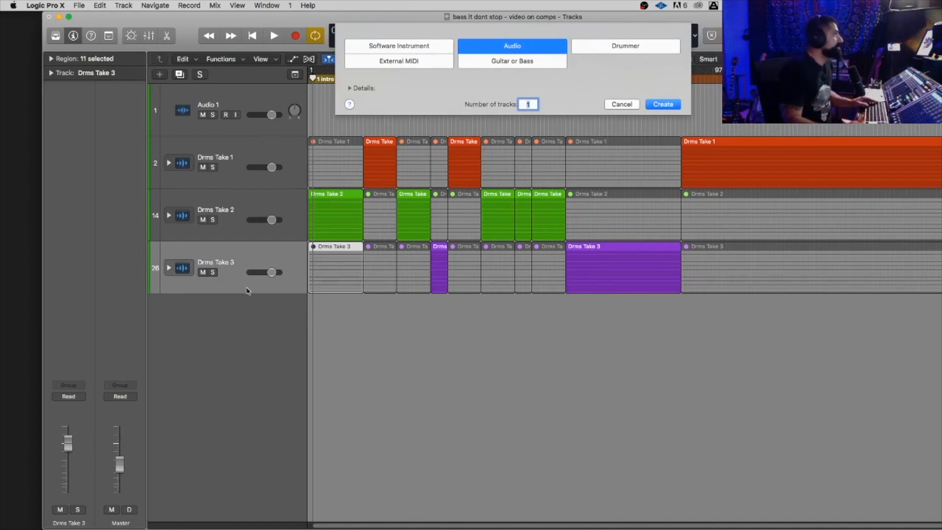
type("11")
key("Return")
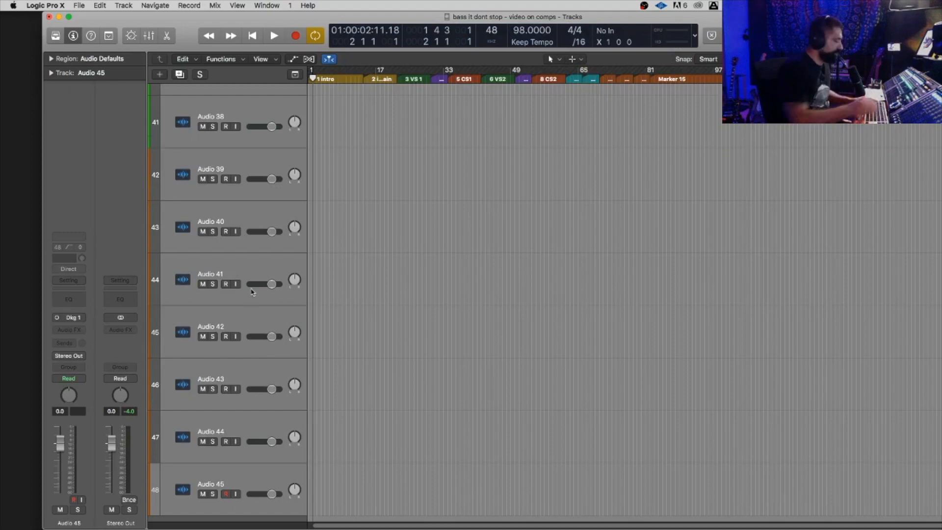
key("super+Up")
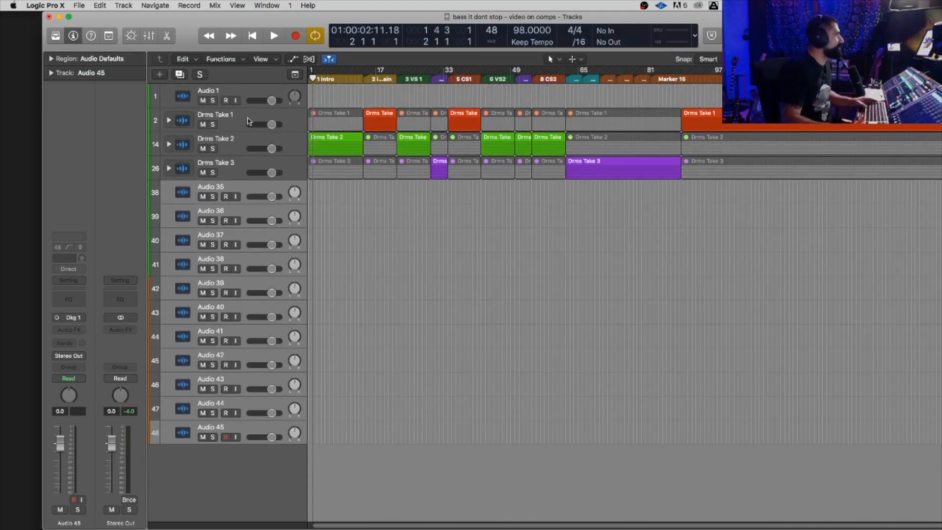
- Expand the Drms Take 1 folder to review its individual drum tracks, and collapse it again
left_click(220, 123)
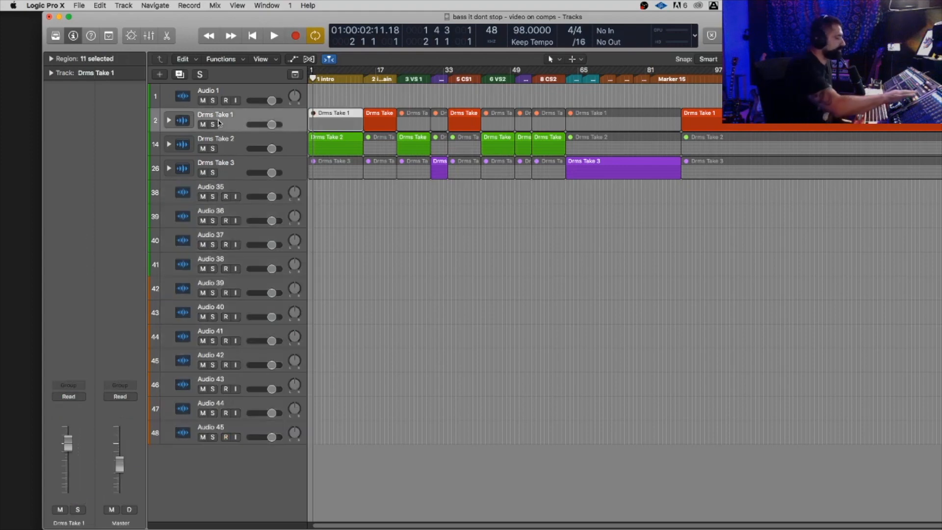
key("ctrl+shift+f")
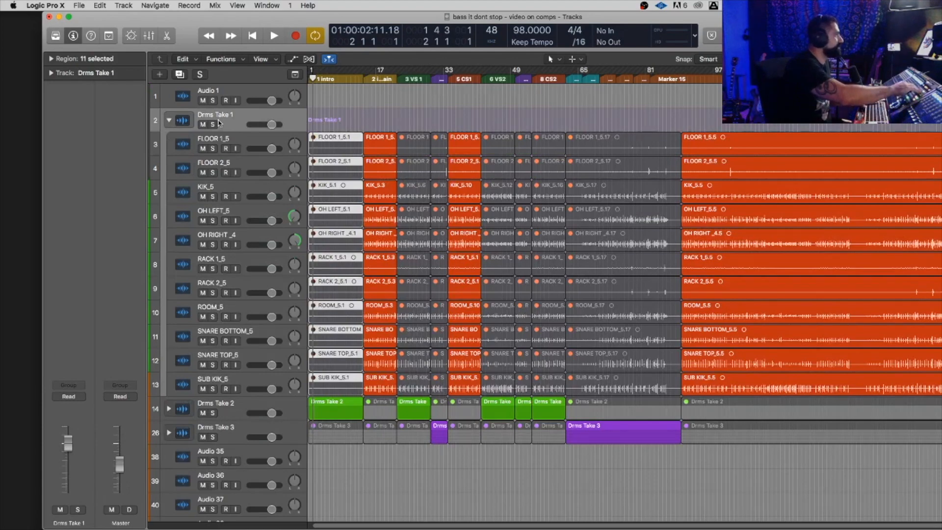
key("ctrl+shift+f")
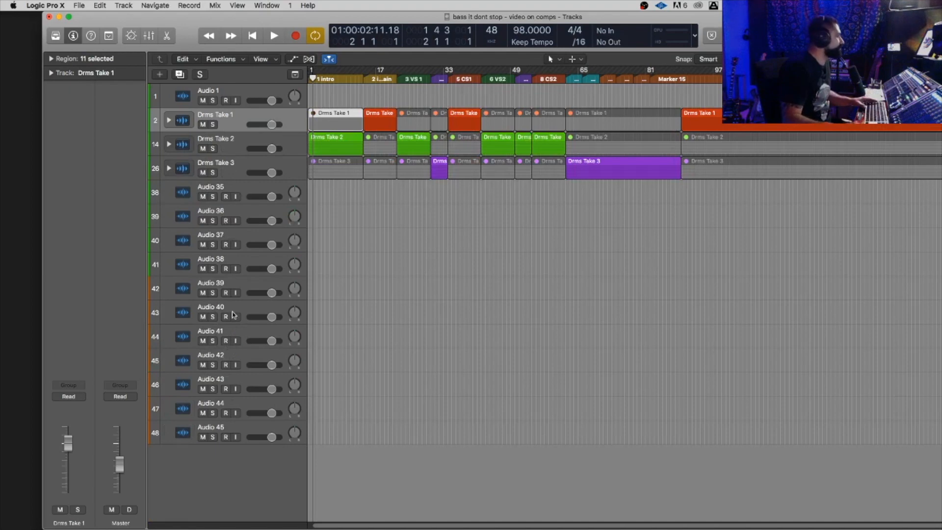
- Delete the 11 empty audio tracks, Audio 35 to Audio 45, below Drms Take 3
left_click_drag(225, 413, 247, 316)
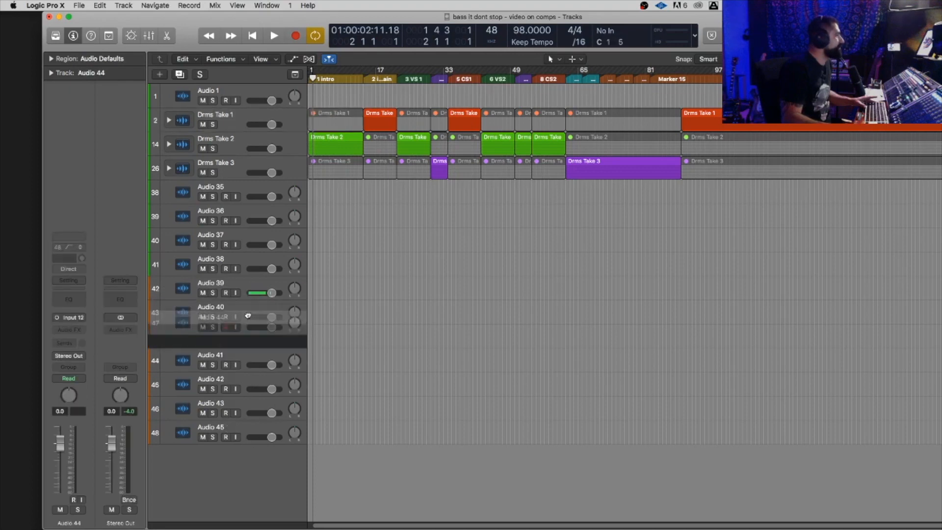
left_click(253, 190)
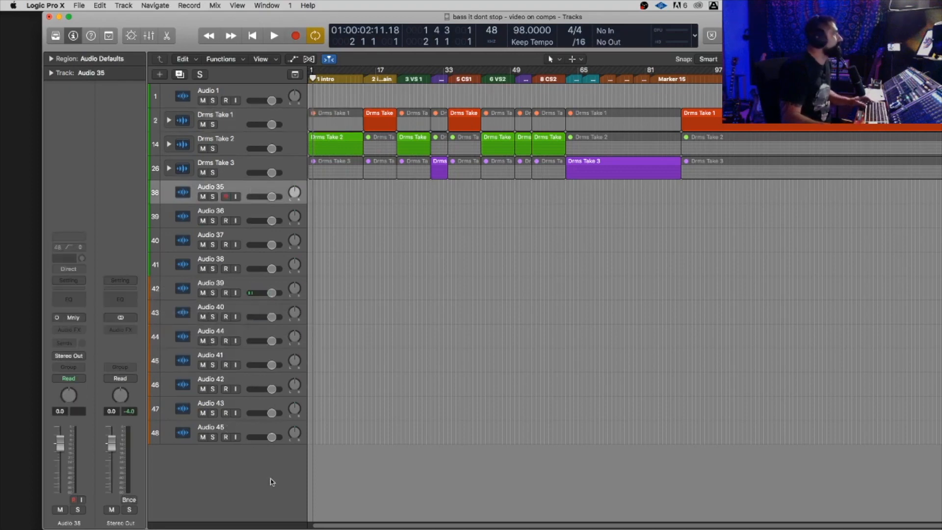
left_click(248, 433, "shift")
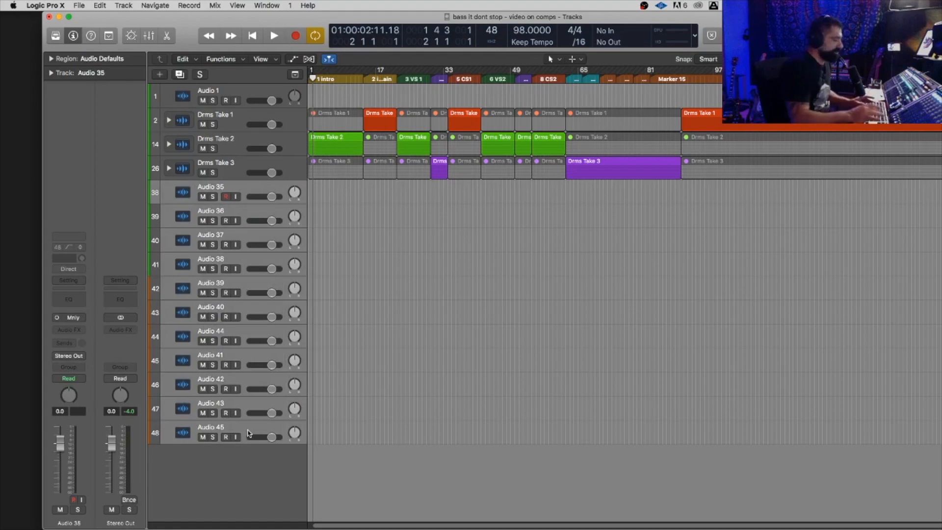
key("super+BackSpace")
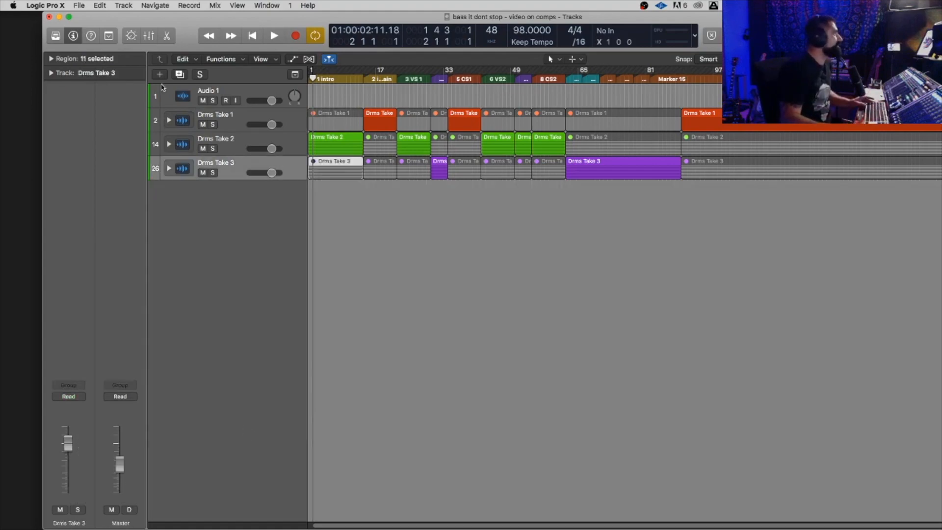
- Import the 11 selected drum WAV files from the DS-IAJHI-STEMS-TAKE 3 folder in Finder as new tracks below Drms Take 3
left_click_drag(176, 27, 84, 28)
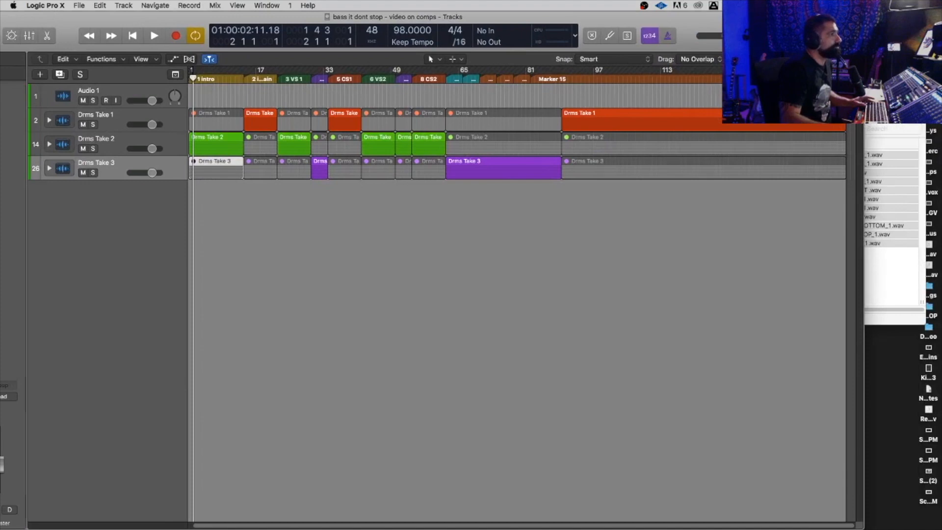
left_click(891, 150)
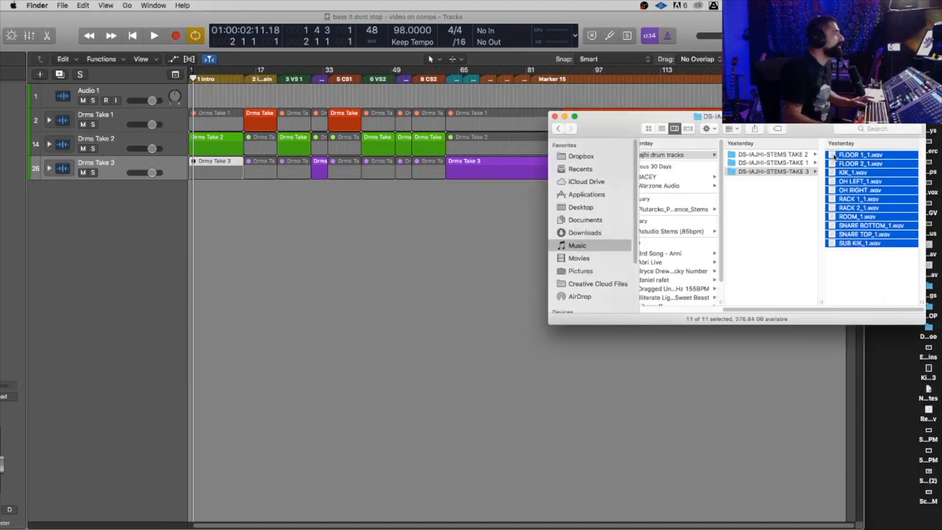
left_click_drag(834, 156, 186, 281)
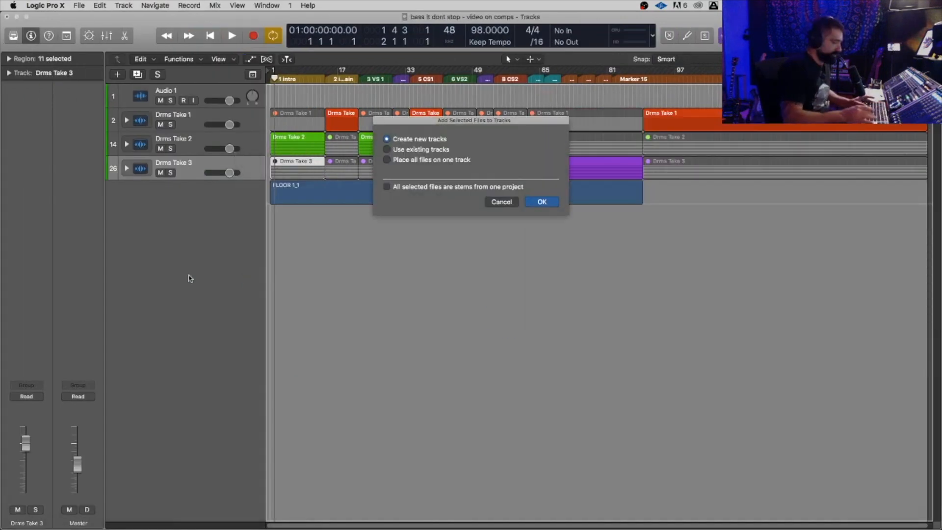
key("Return")
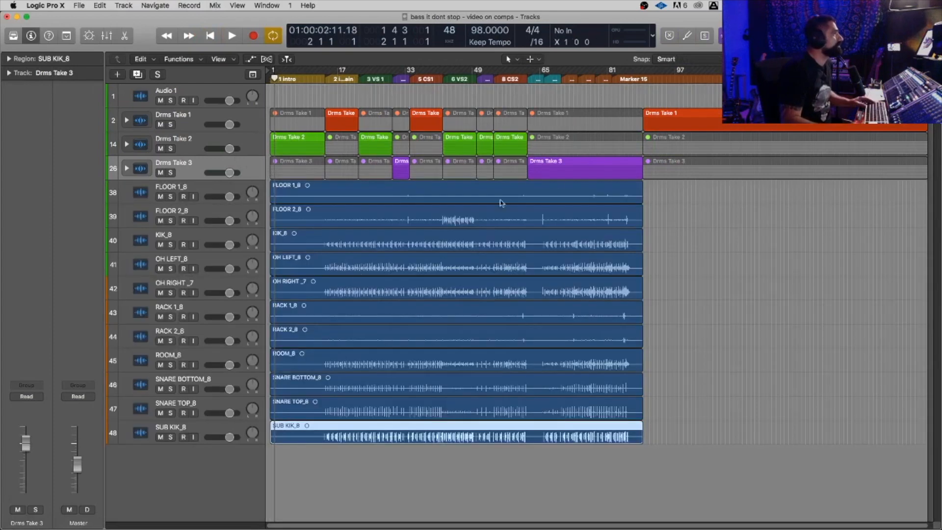
- Delete the last regions of all three drum takes, beyond the end of the imported audio
left_click_drag(745, 97, 744, 199)
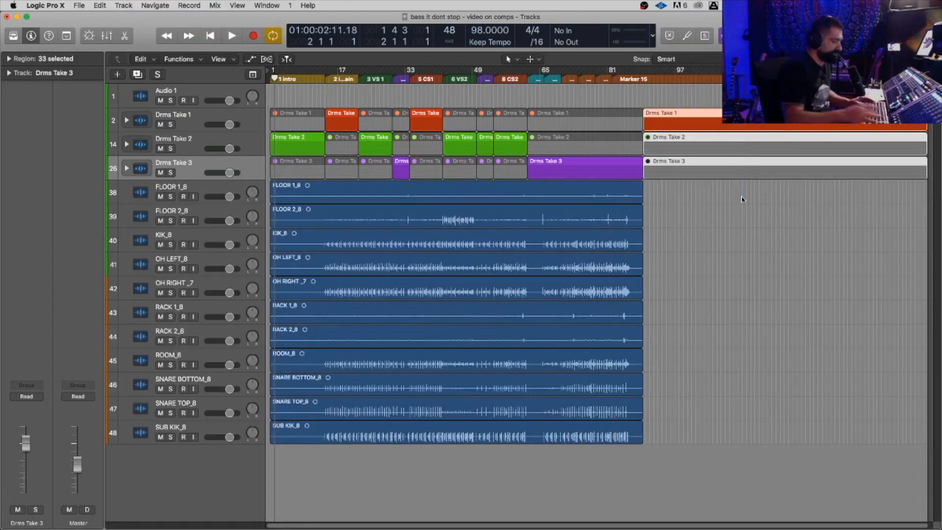
key("Delete")
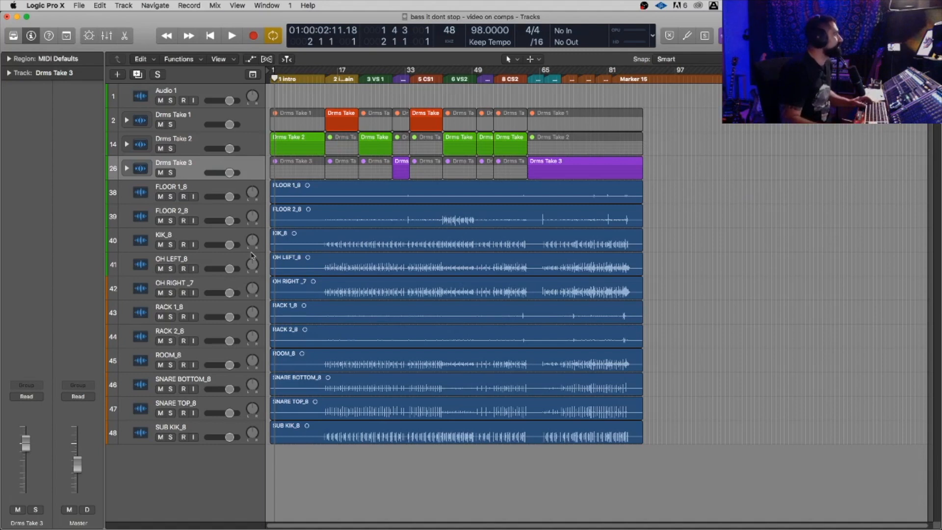
- Group the 11 imported tracks, FLOOR 1_8 through SUB KIK_8, into a folder stack
left_click(203, 190)
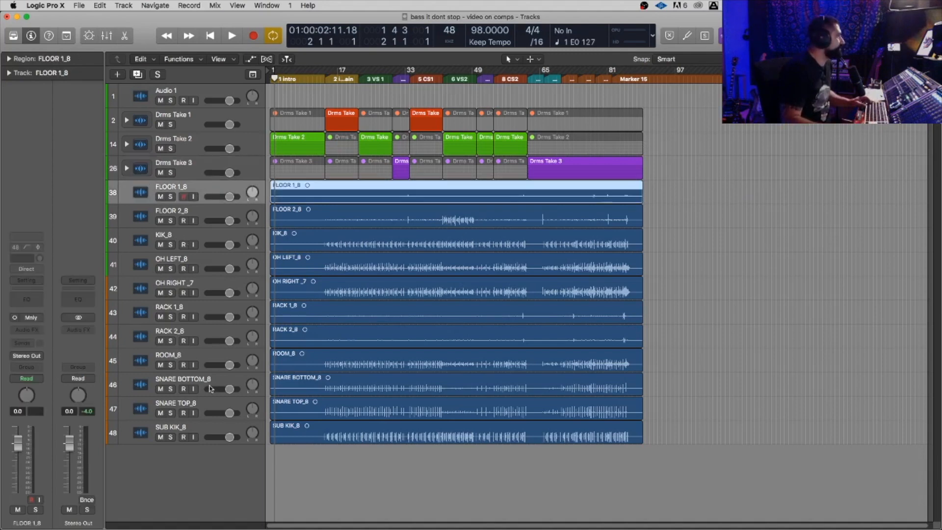
left_click(205, 431, "shift")
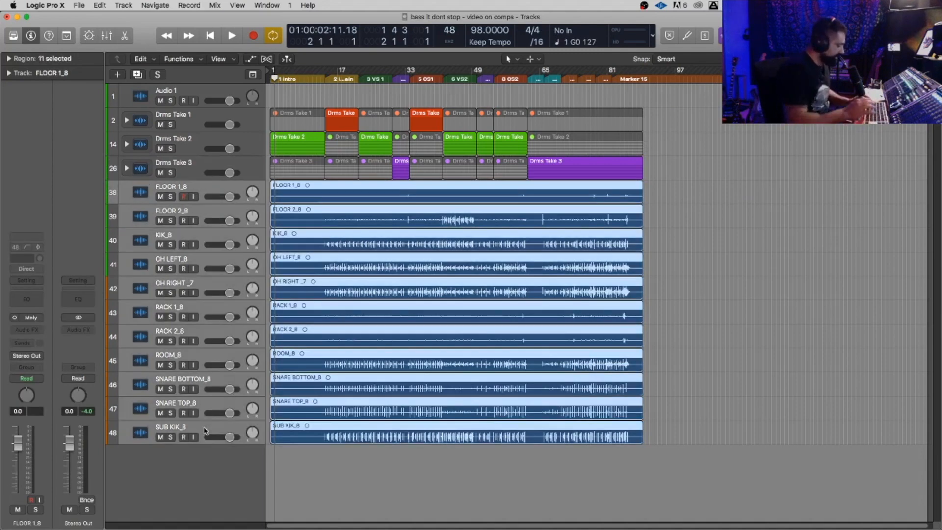
key("shift+super+d")
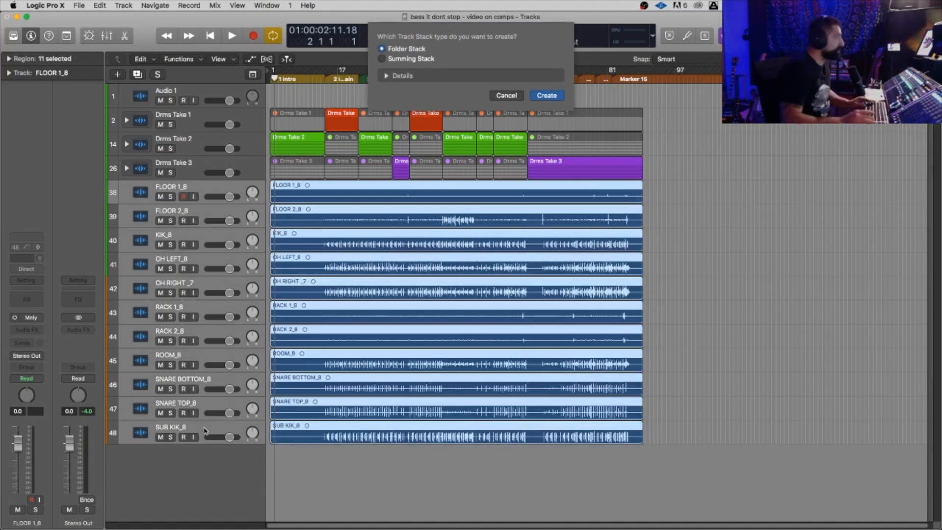
key("Return")
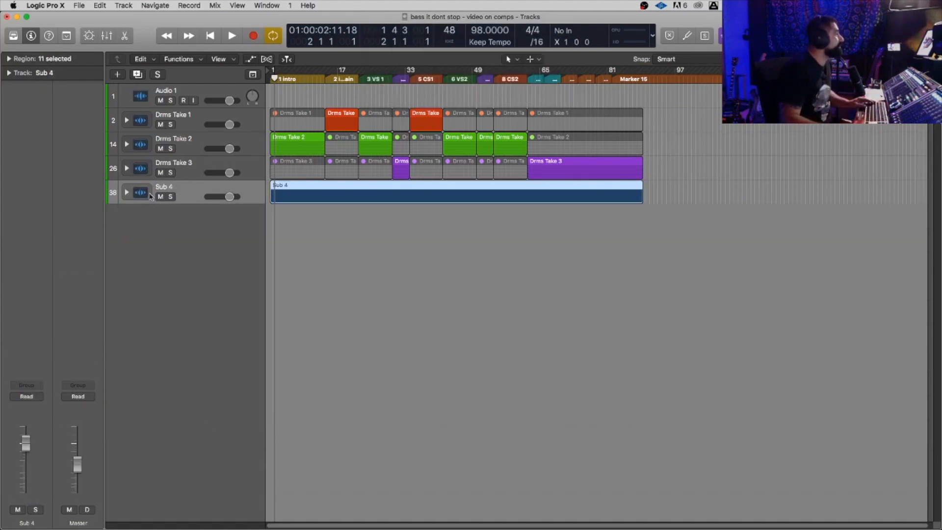
- Rename the new folder stack as Final Drums
double_click(162, 186)
type("F")
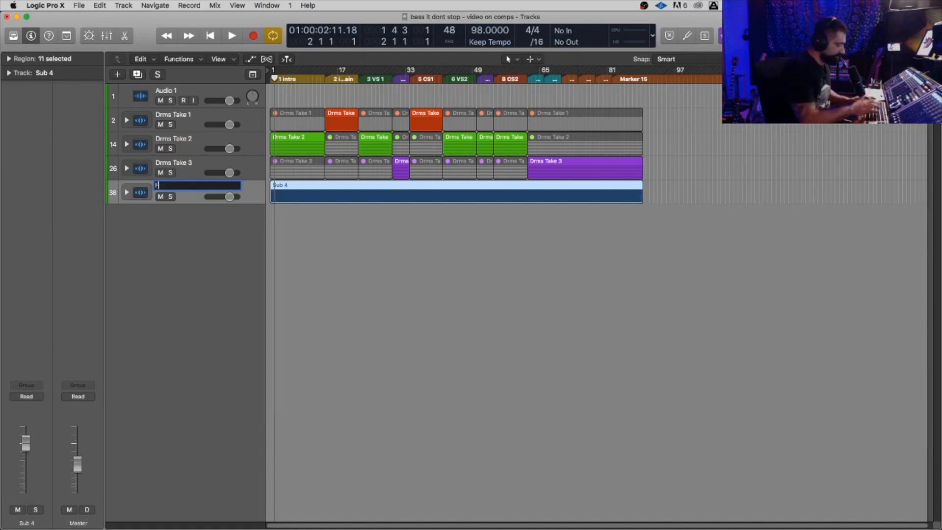
type("inal Dru")
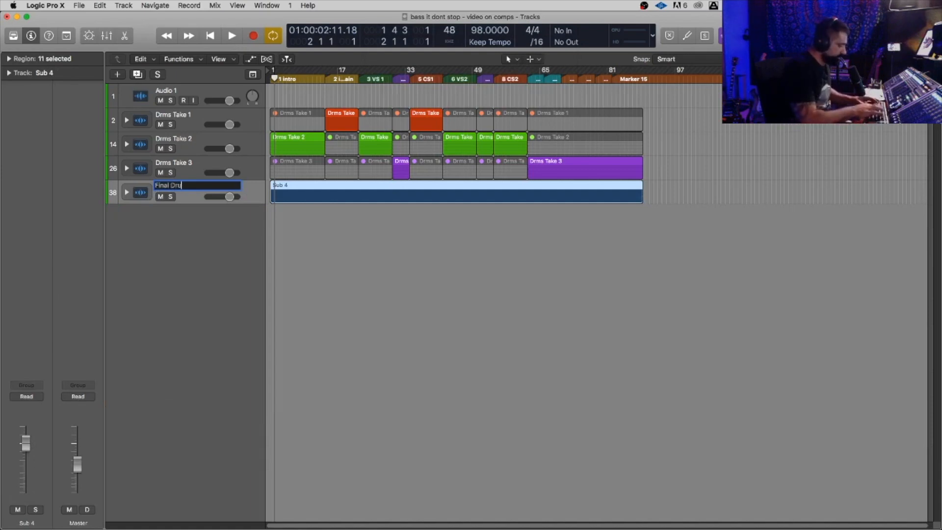
type("ms")
key("Return")
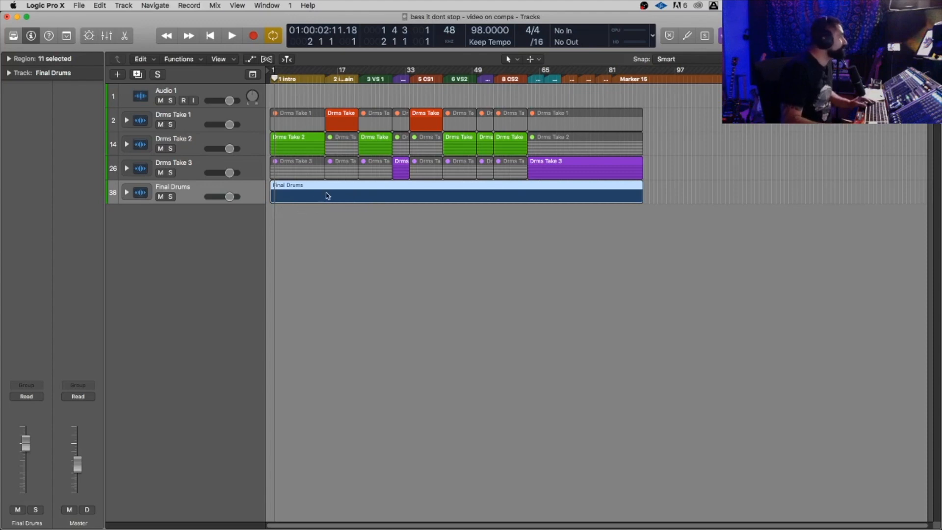
- Delete all audio regions in the Final Drums stack, then expand it to check its tracks and collapse it
left_click(352, 226)
left_click(351, 199)
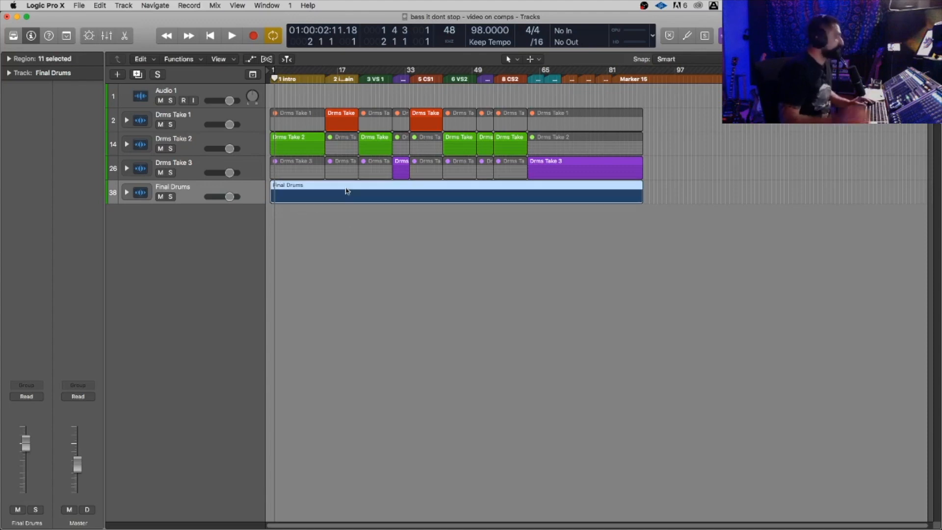
key("Delete")
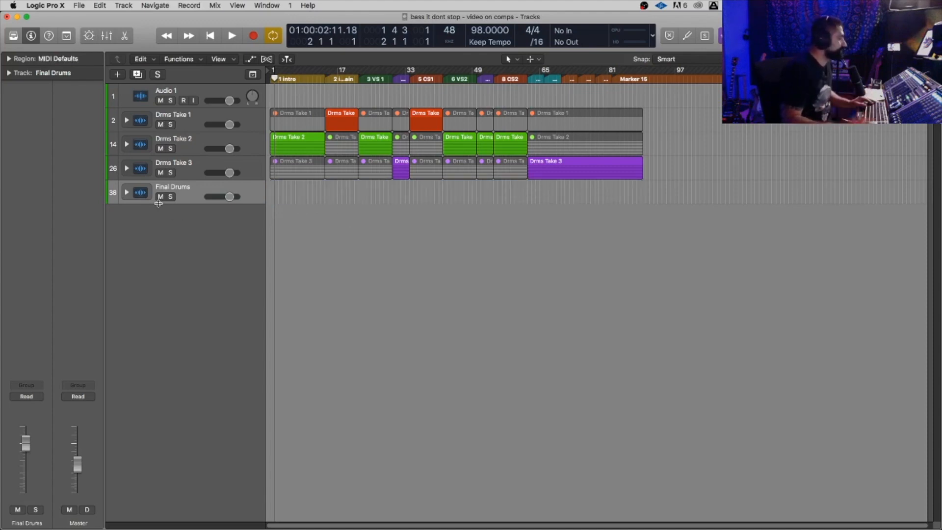
key("Right")
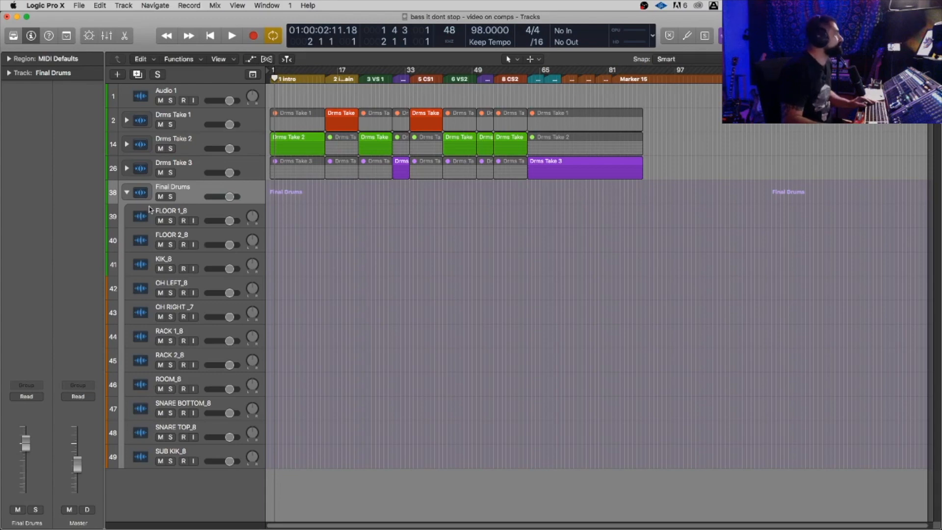
left_click(126, 193)
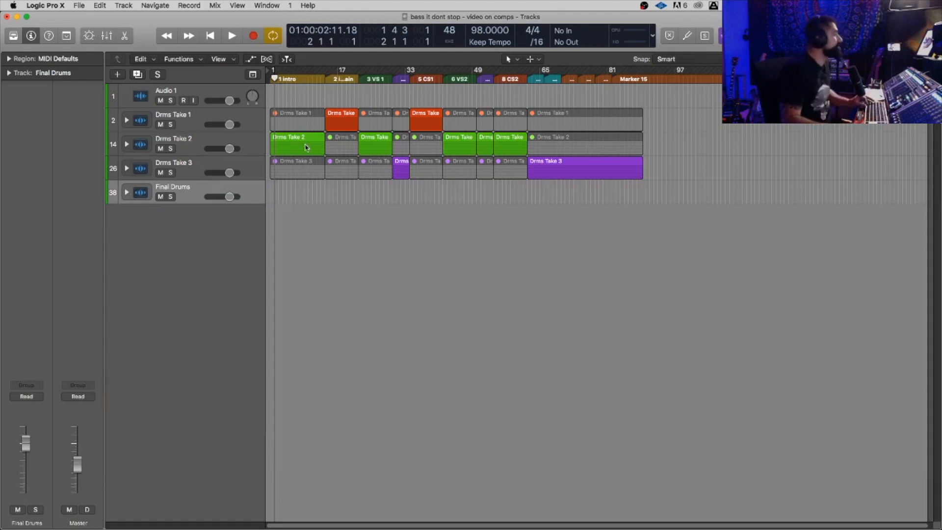
- Try placing the intro region of Drms Take 2 past the end of the takes, and discard it
left_click_drag(305, 147, 680, 139)
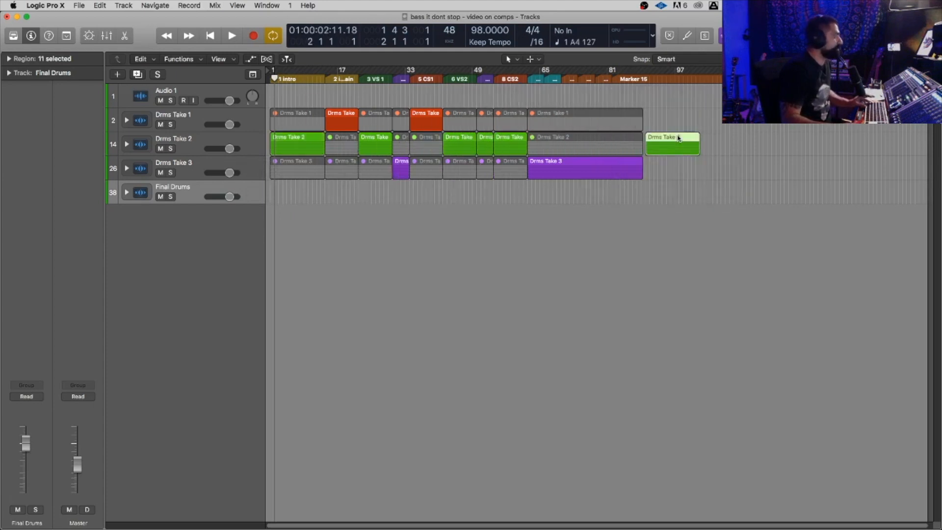
key("Delete")
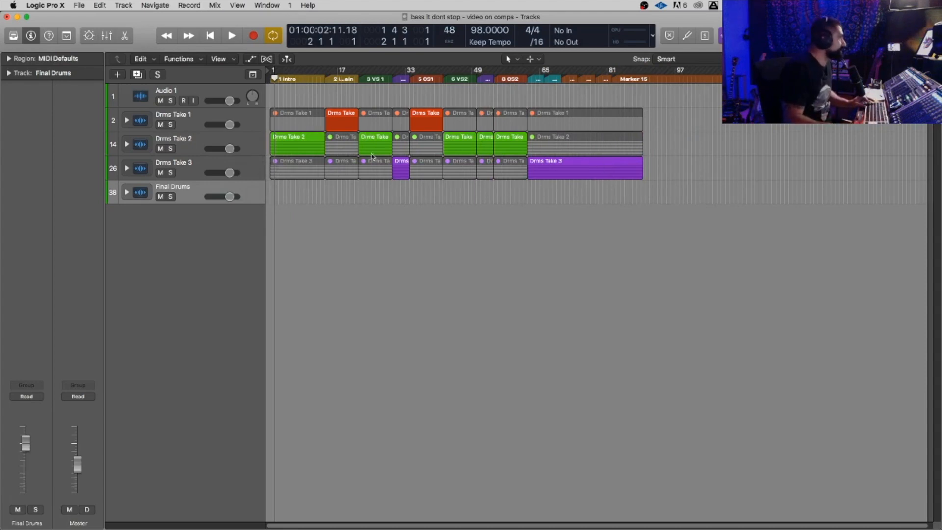
- Expand the Drms Take 1 and Drms Take 2 folders to show their individual drum tracks
left_click(197, 131)
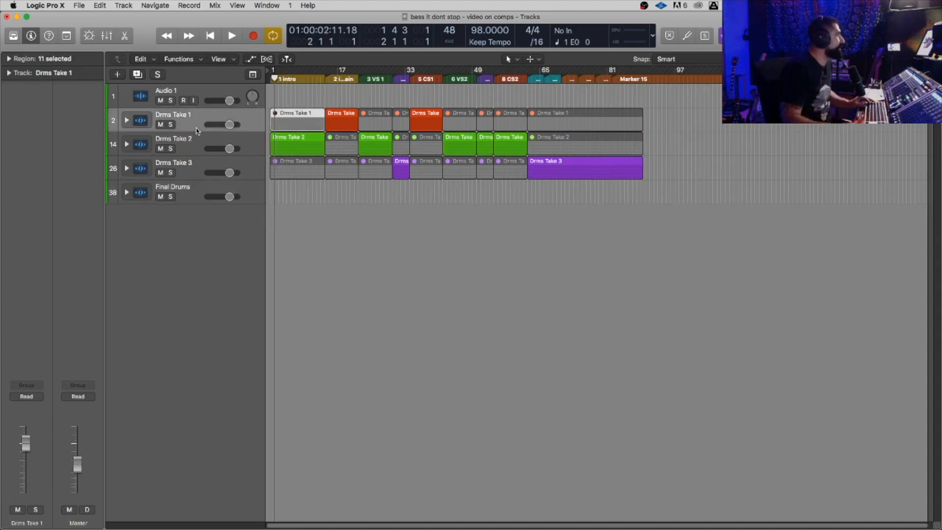
key("Right")
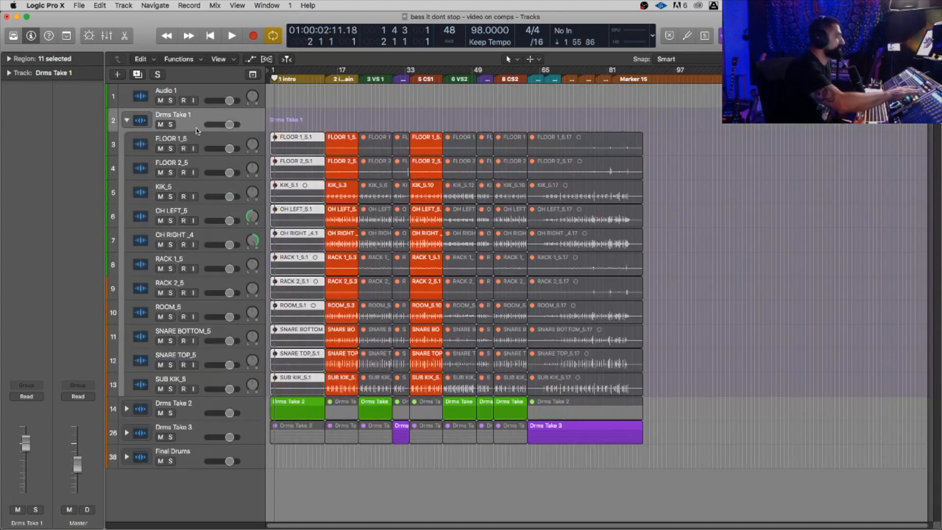
key("Down")
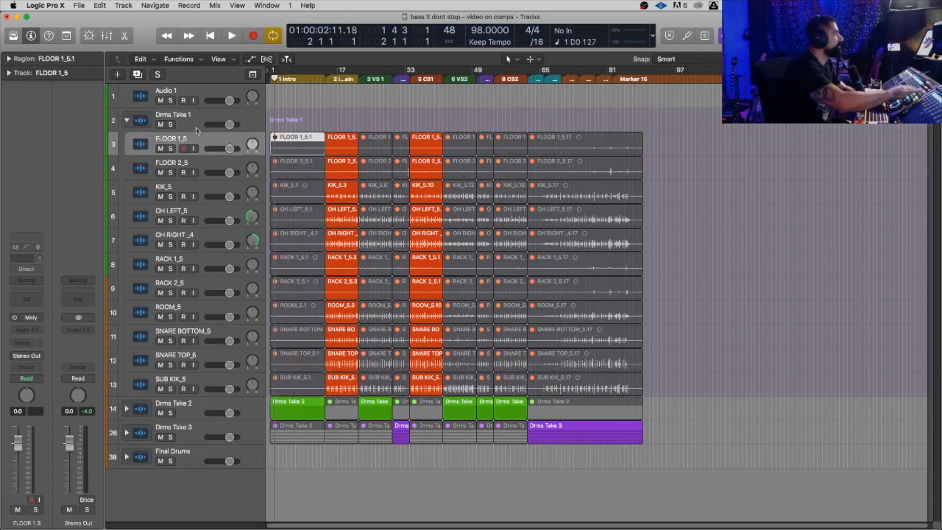
key("Down")
key("Down")
key("Down")
key("Down")
key("Down")
key("Down")
key("Down")
key("Down")
key("Down")
key("Down")
key("Down")
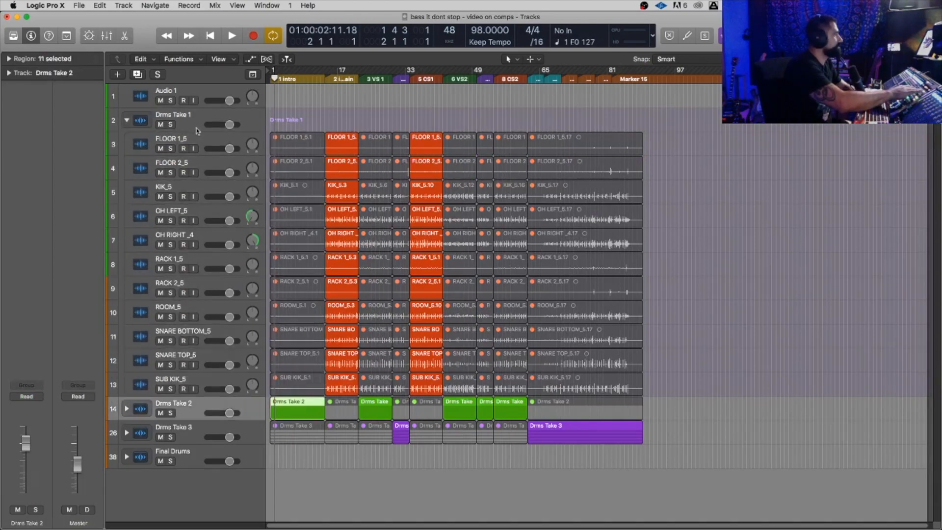
key("Right")
- Expand the Drms Take 3 folder to show its individual drum tracks
key("Down")
key("Down")
key("Down")
key("Down")
key("Down")
key("Down")
key("Down")
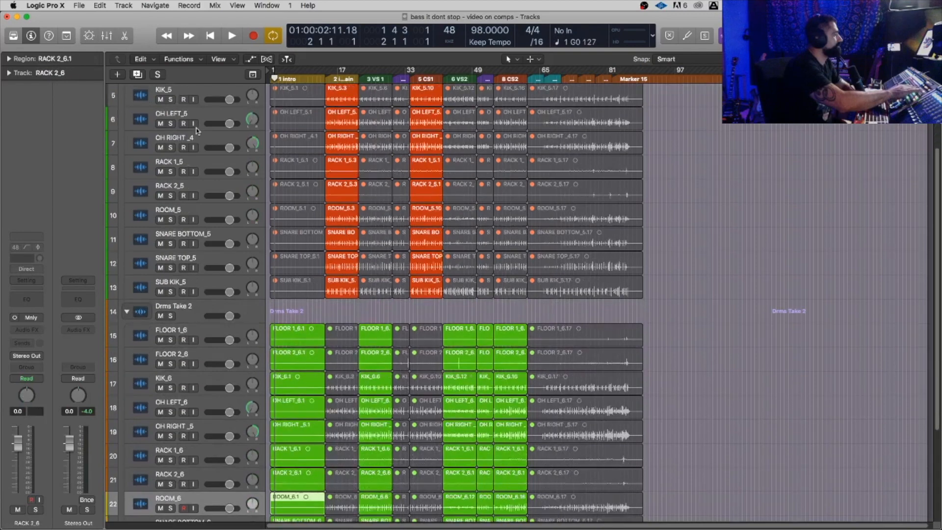
key("Down")
key("Down")
key("Down")
key("Down")
key("Down")
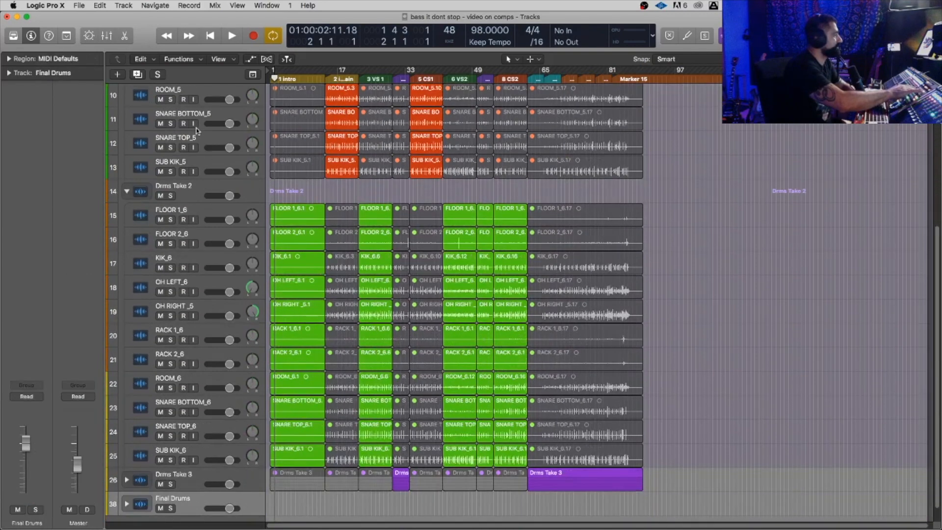
key("Up")
key("Right")
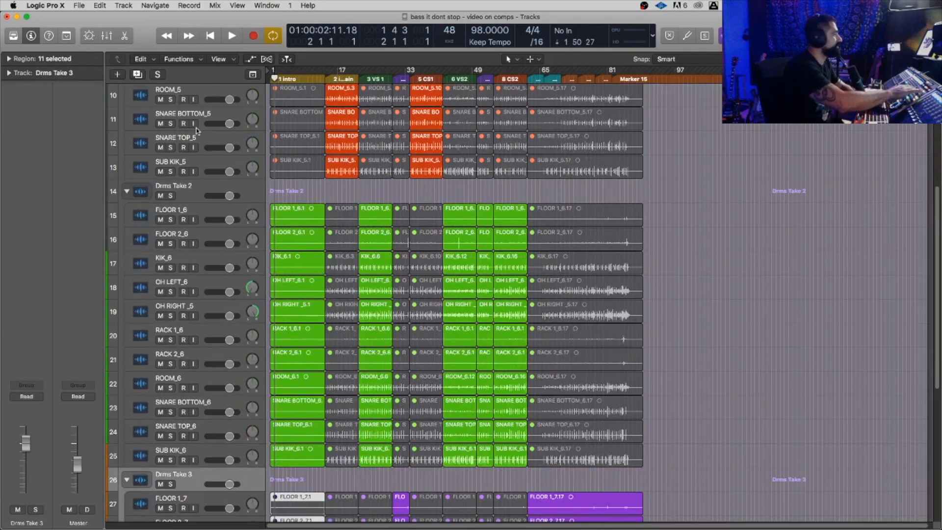
- Expand the Final Drums folder and shrink the track height until the tracks of all four drum folders fit in view
scroll(302, 247, "down", 10)
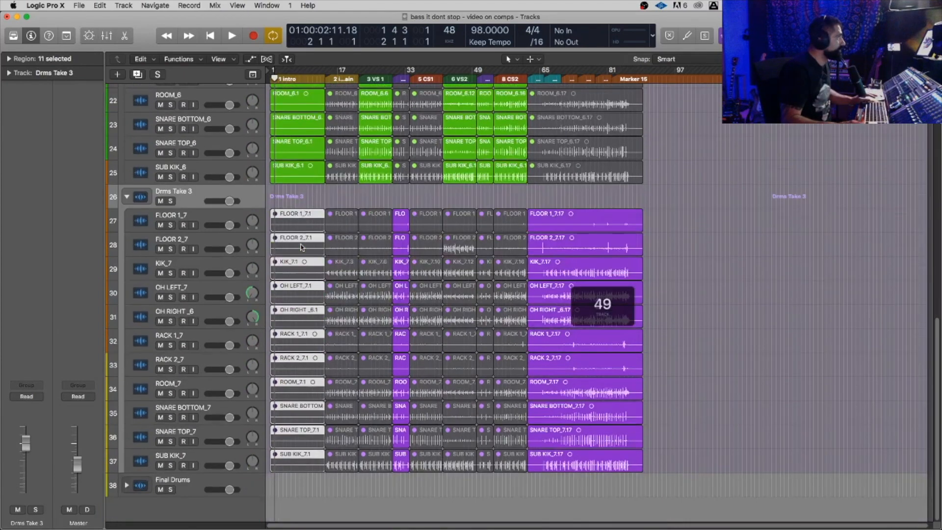
left_click(197, 487)
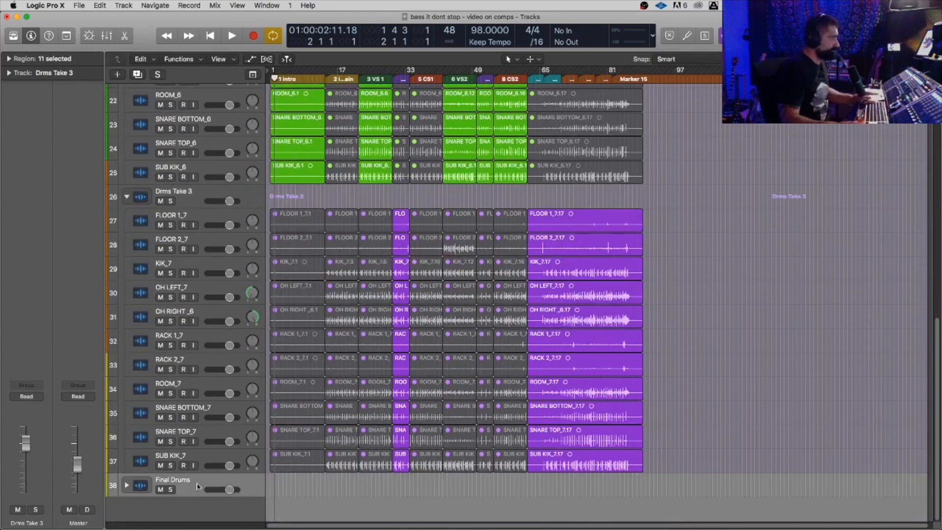
key("ctrl+f")
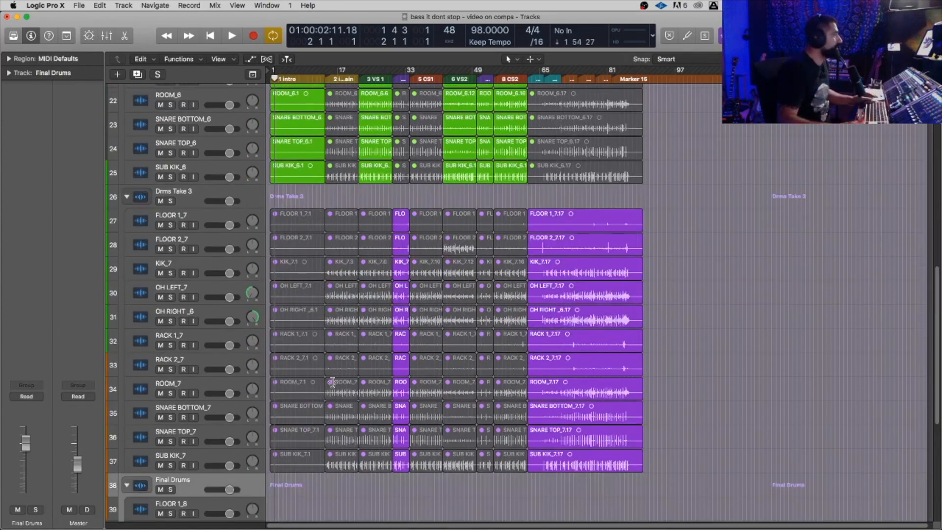
scroll(375, 343, "down", 10)
scroll(352, 430, "up", 6)
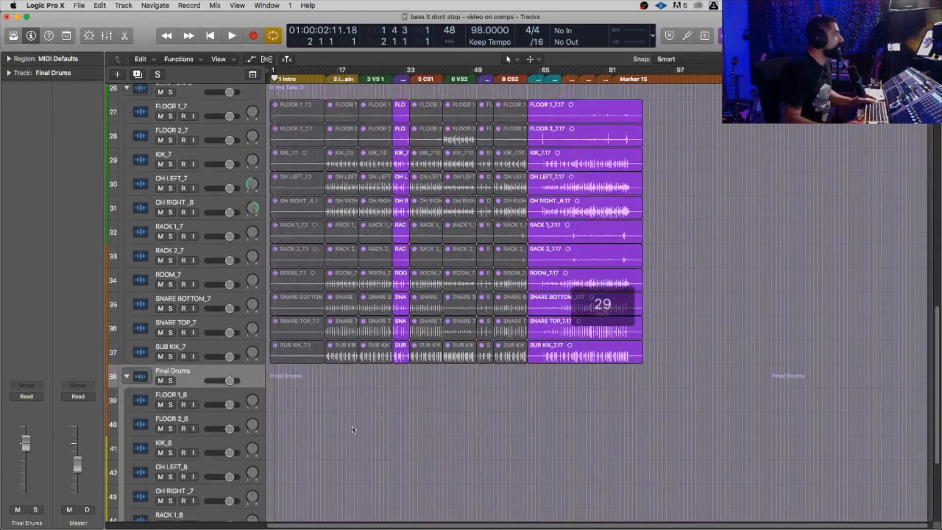
scroll(353, 429, "up", 6)
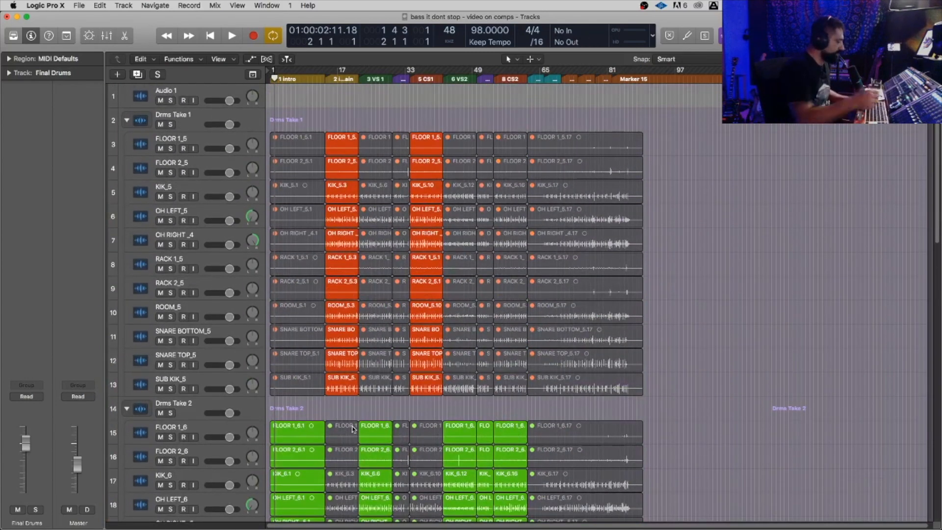
key("super+Up")
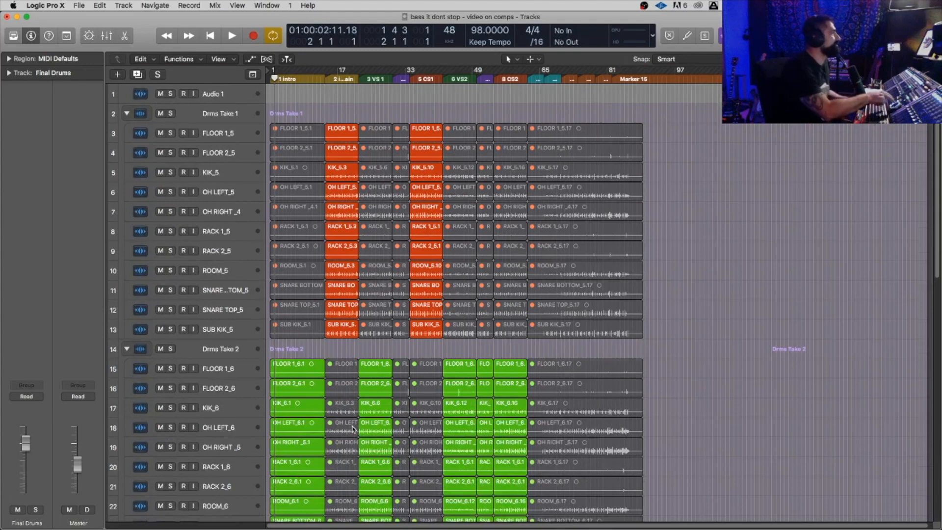
key("super+Up")
key("super+Up")
key("super+Up")
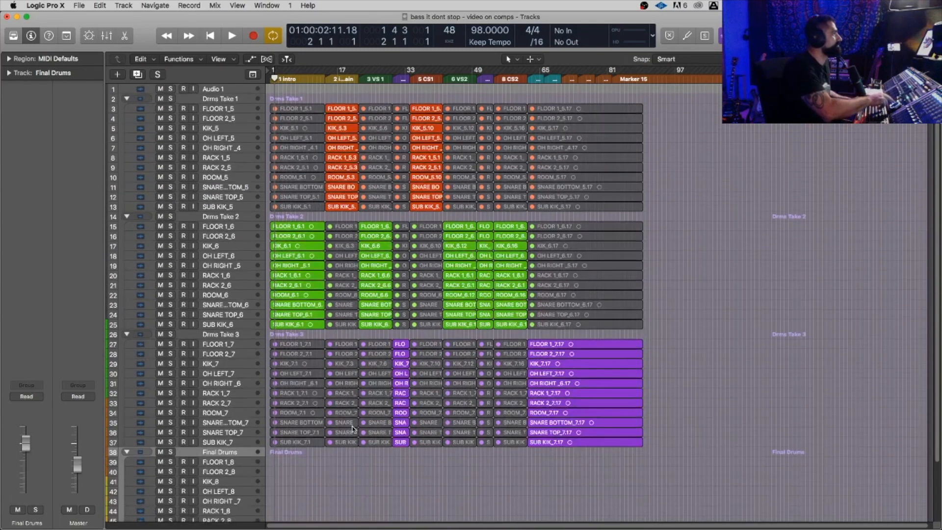
key("super+Up")
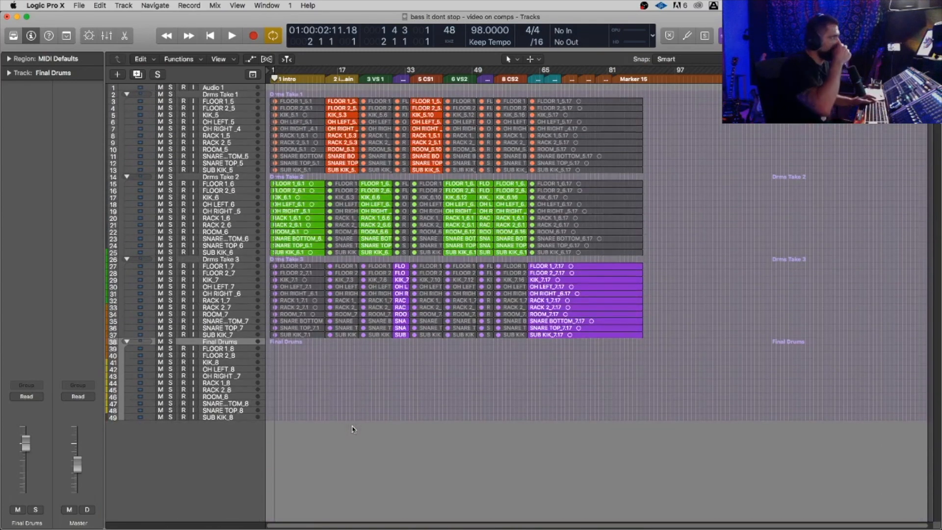
- Copy the intro regions of Drms Take 2 and the intro main regions of Drms Take 1 onto the matching Final Drums tracks
left_click(279, 185)
left_click(297, 252, "shift")
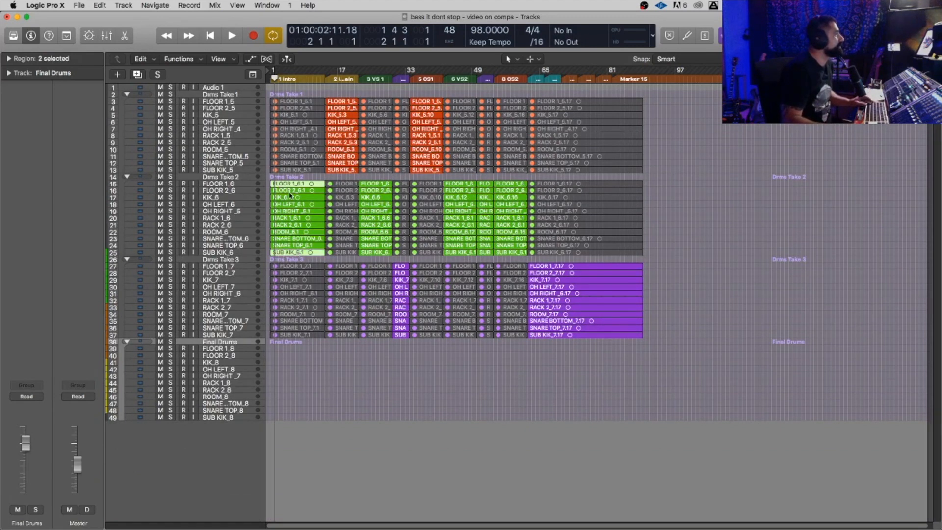
left_click_drag(293, 177, 295, 394)
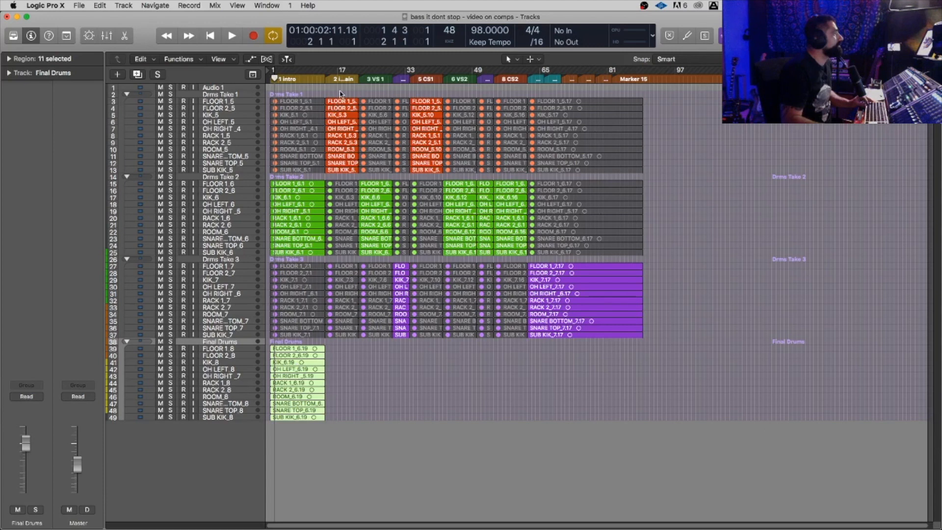
left_click_drag(340, 93, 346, 420)
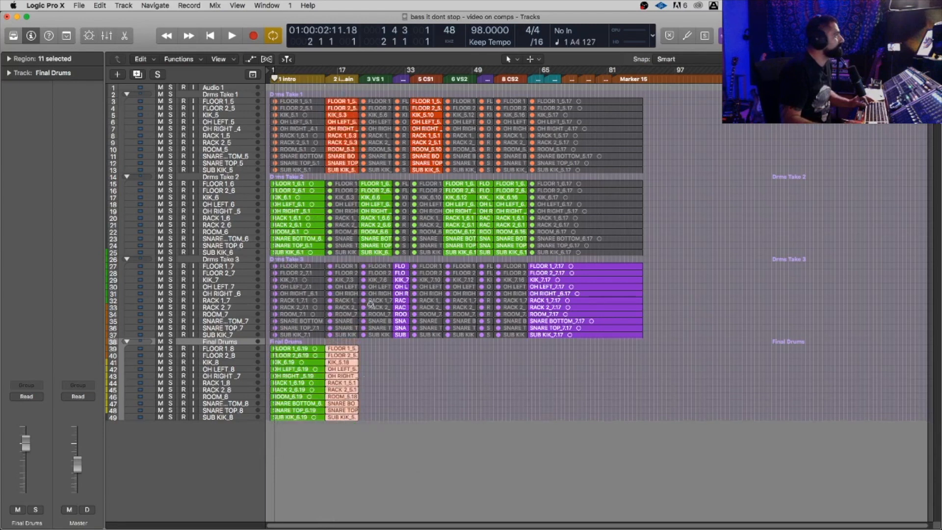
- Copy the VS 1 regions of Drms Take 2 and the PCS 1 regions of Drms Take 3 onto the Final Drums tracks
left_click(378, 188)
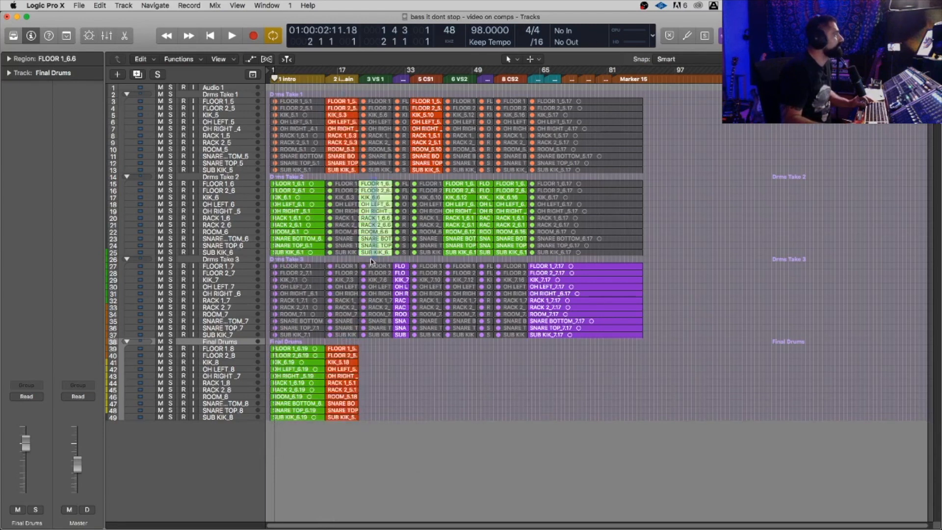
left_click_drag(372, 254, 372, 420)
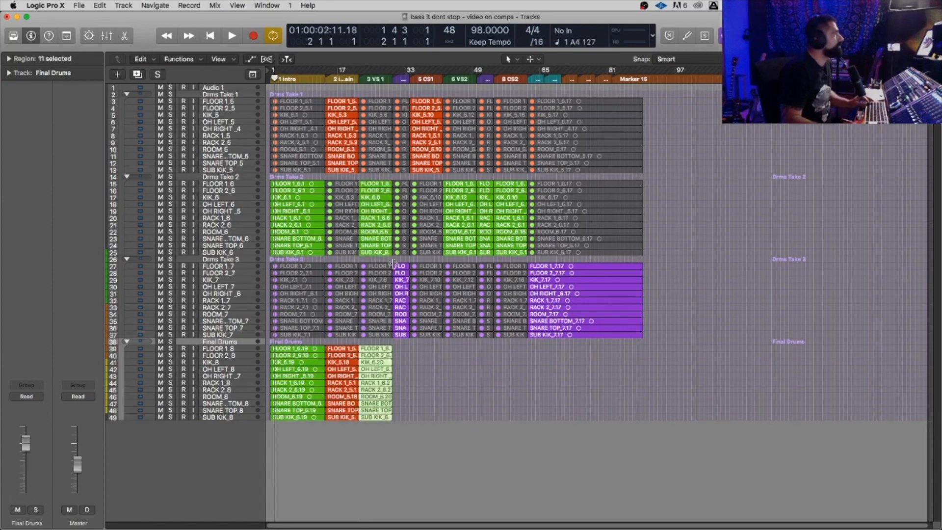
left_click(403, 293, "ctrl+alt")
left_click(403, 274, "ctrl+alt")
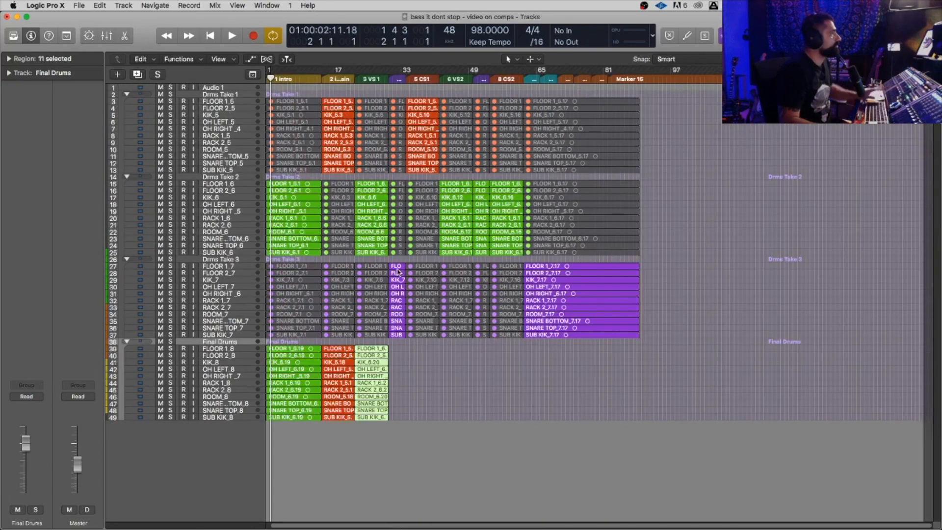
left_click_drag(396, 295, 398, 377)
- Fill the rest of Final Drums with copies of Take 1's CS1, Take 2's VS2 through CS2, and Take 3's closing regions from Bdg1 onward
scroll(420, 91, "up", 10)
scroll(420, 91, "down", 10)
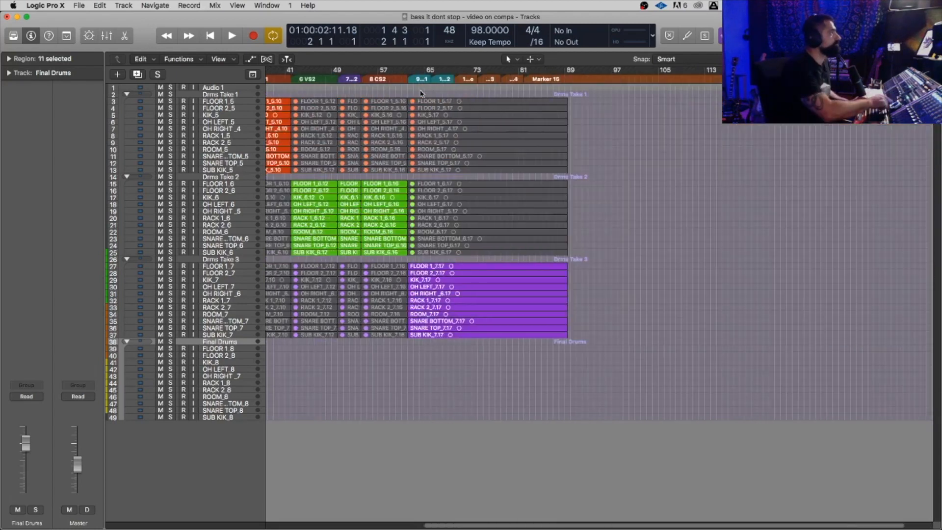
left_click_drag(423, 166, 423, 415)
left_click_drag(470, 181, 498, 253)
left_click_drag(453, 225, 456, 408)
left_click_drag(563, 261, 556, 417)
- Collapse the Drms Take 3, Drms Take 2 and Drms Take 1 folders, leaving Final Drums expanded
left_click(227, 315)
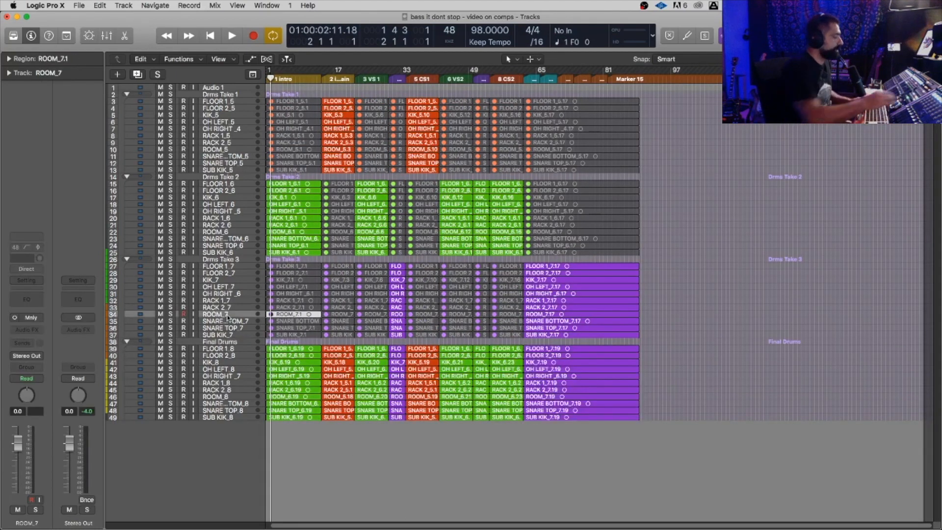
key("ctrl+super+Up")
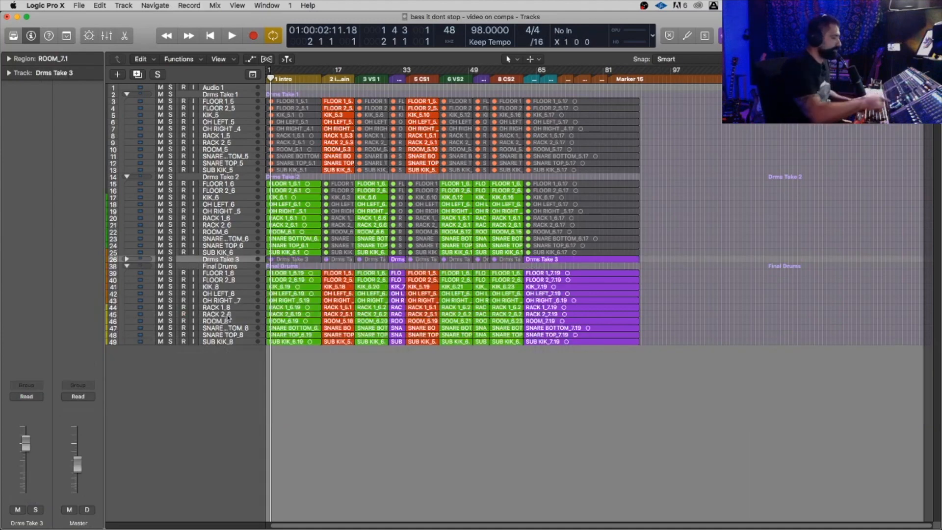
key("Up")
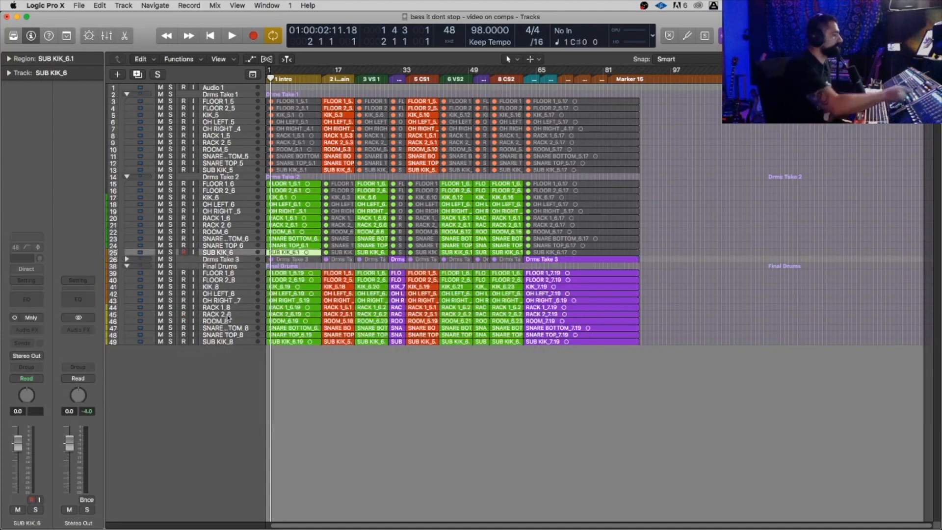
key("ctrl+super+Up")
key("Up")
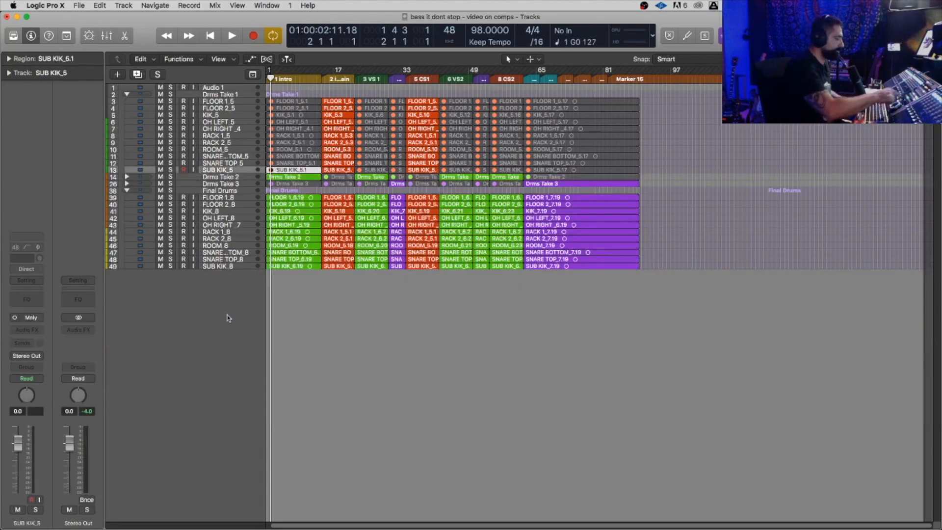
key("ctrl+super+Up")
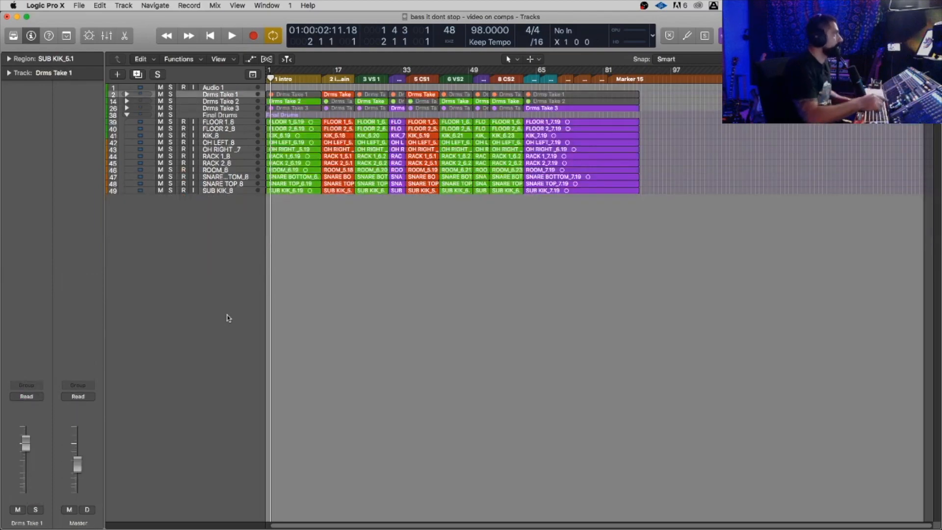
- Enlarge the track height and mute the Drms Take 1, Drms Take 2 and Drms Take 3 folders
key("super+Down")
key("super+Down")
key("super+Down")
key("super+Down")
key("super+Down")
key("super+Down")
key("super+Down")
key("super+Down")
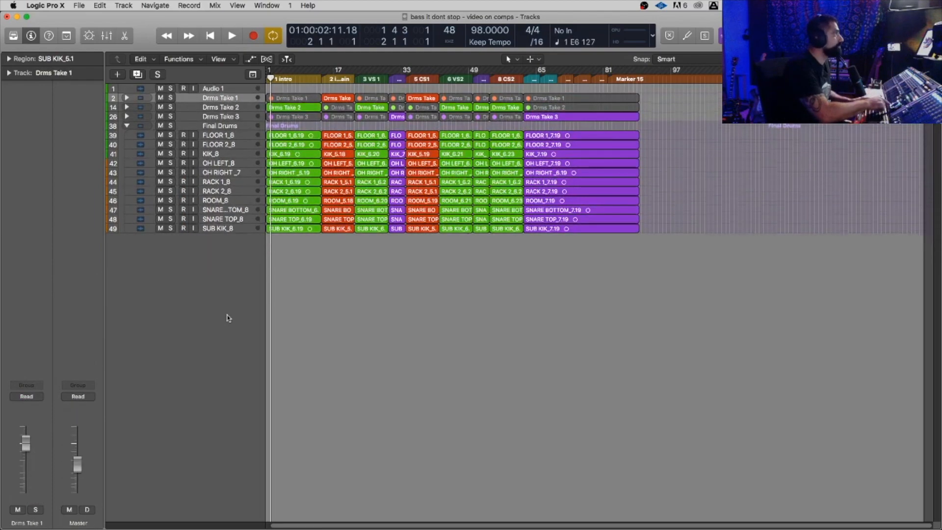
key("super+Down")
key("super+Down")
key("super+Down")
key("super+Down")
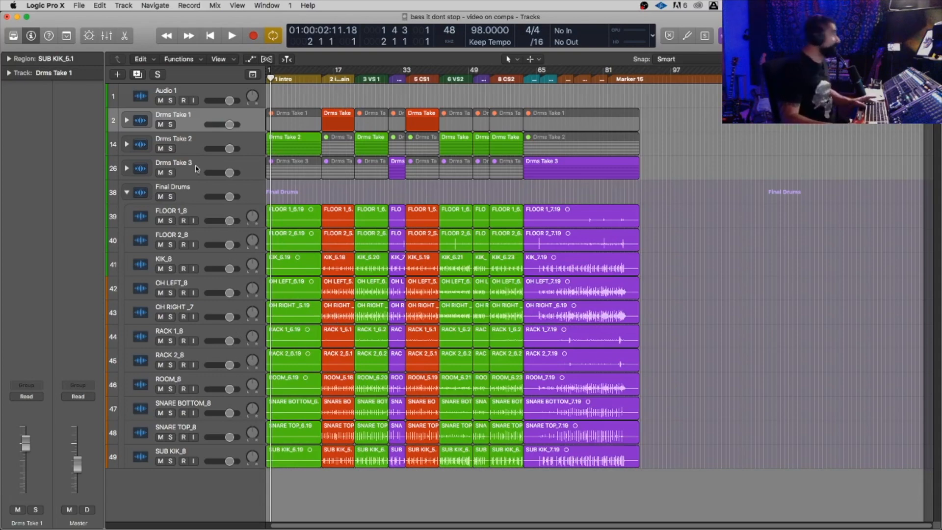
left_click_drag(162, 125, 161, 168)
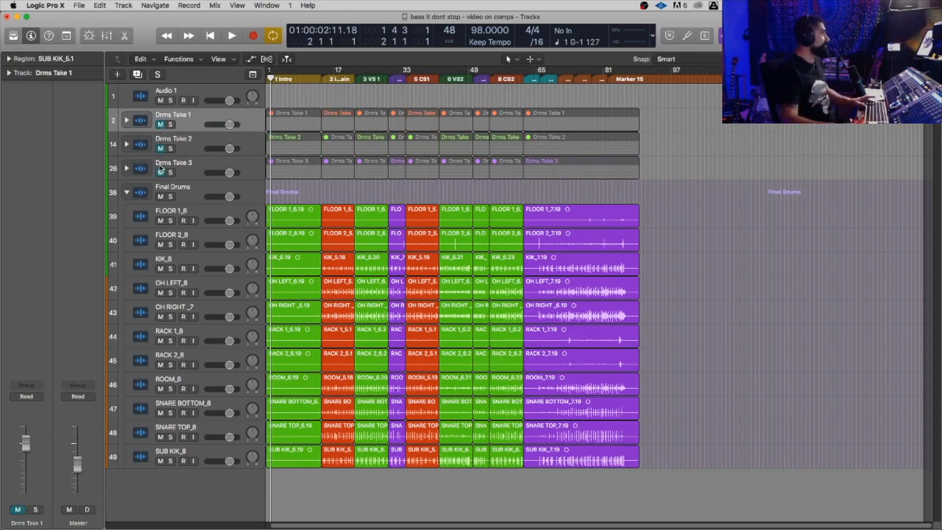
- Examine the Final Drums regions up close where the intro main, VS 1 and PCS 1 sections meet
key("super+Down")
key("super+Down")
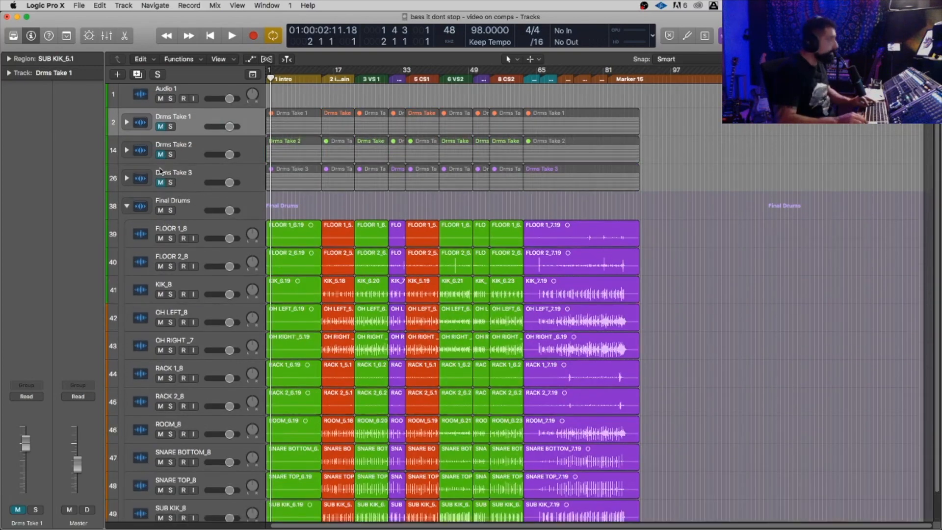
key("super+Right")
key("super+Right")
key("super+Right")
key("super+Right")
key("super+Right")
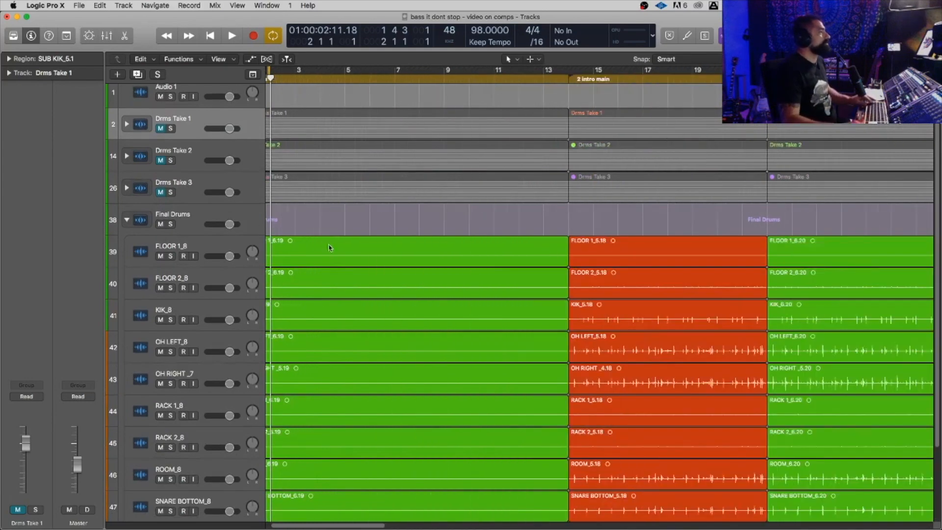
scroll(399, 273, "right", 10)
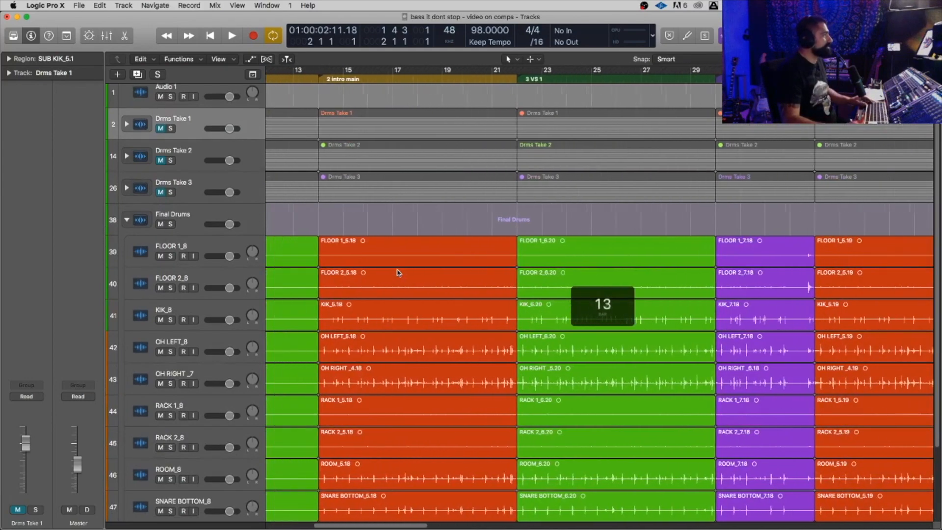
key("super+Up")
key("super+Up")
key("super+Up")
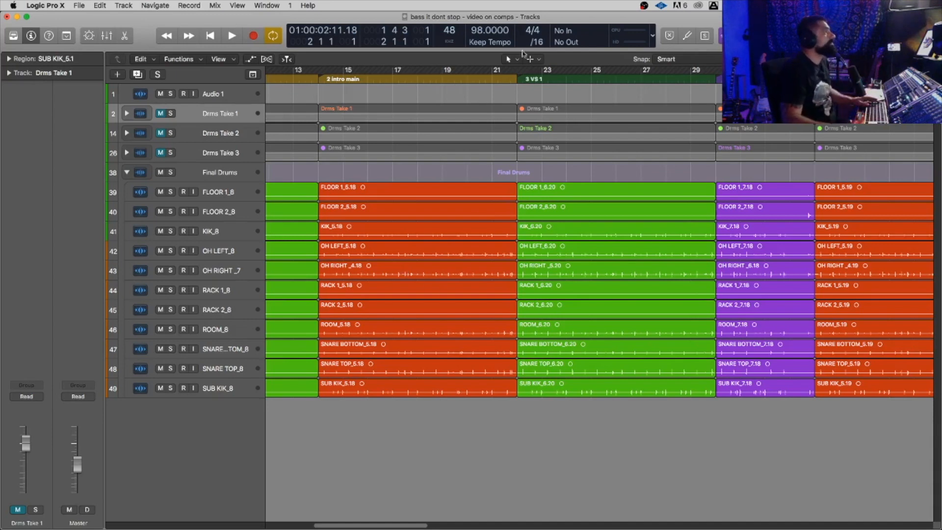
- Play the Final Drums comp across the transition from PCS 1 into CS1
left_click_drag(572, 17, 556, 17)
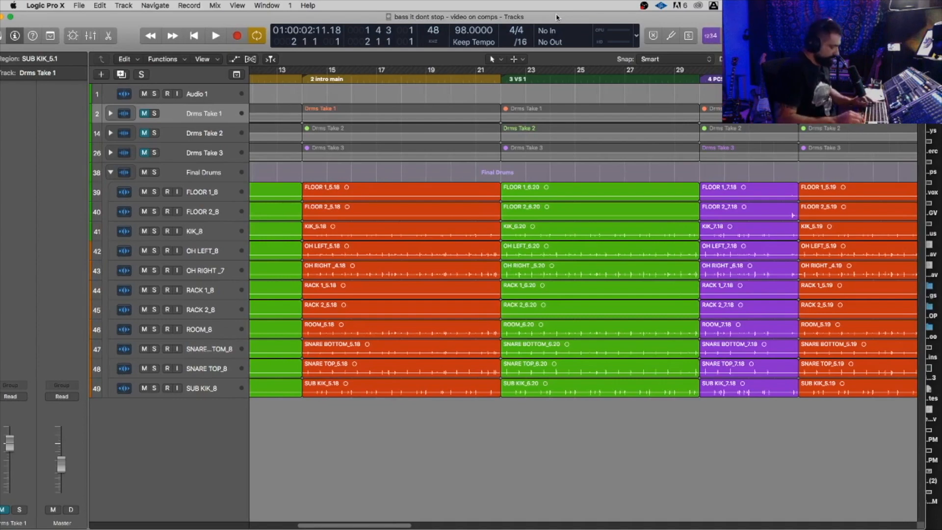
key("super+Left")
key("super+Left")
key("super+Left")
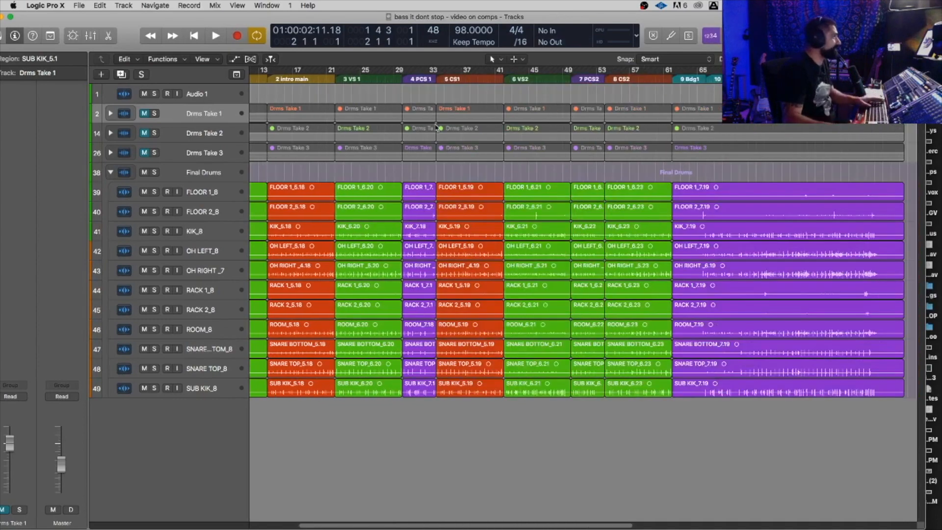
left_click(429, 77)
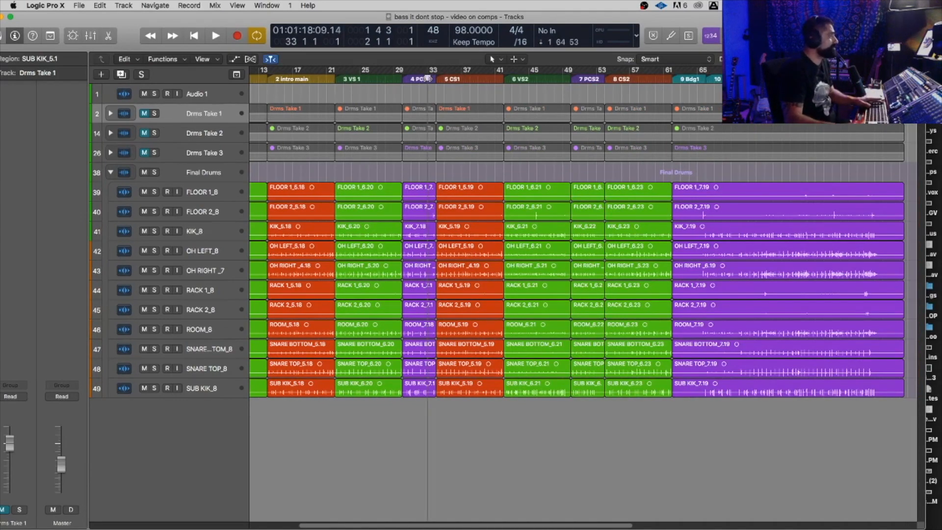
key("Return")
key("space")
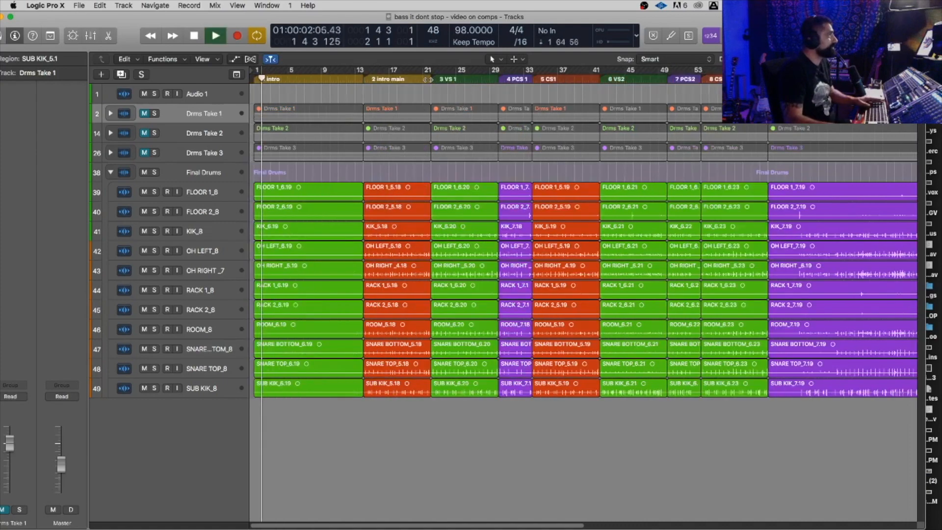
left_click(517, 78)
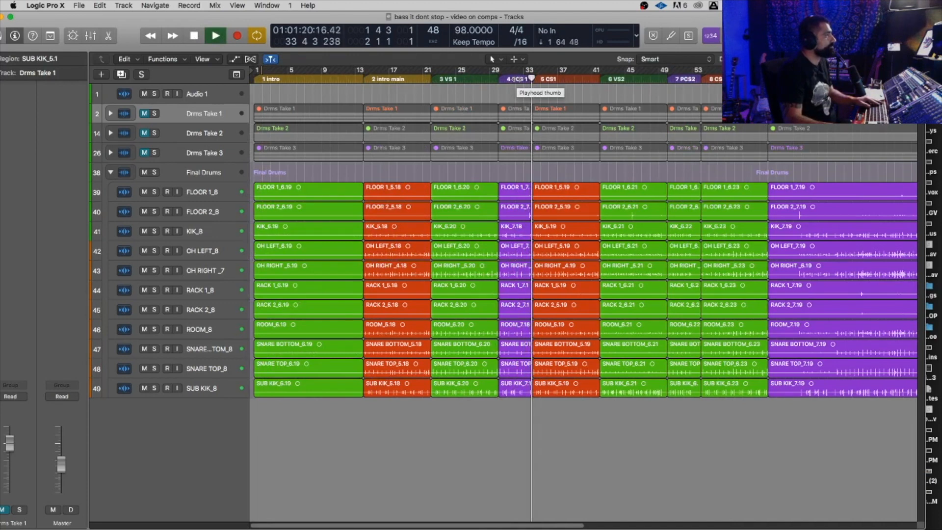
- Play the Final Drums comp across the transitions from VS 1 into PCS 1 and from CS1 into VS2
key("space")
left_click(487, 80)
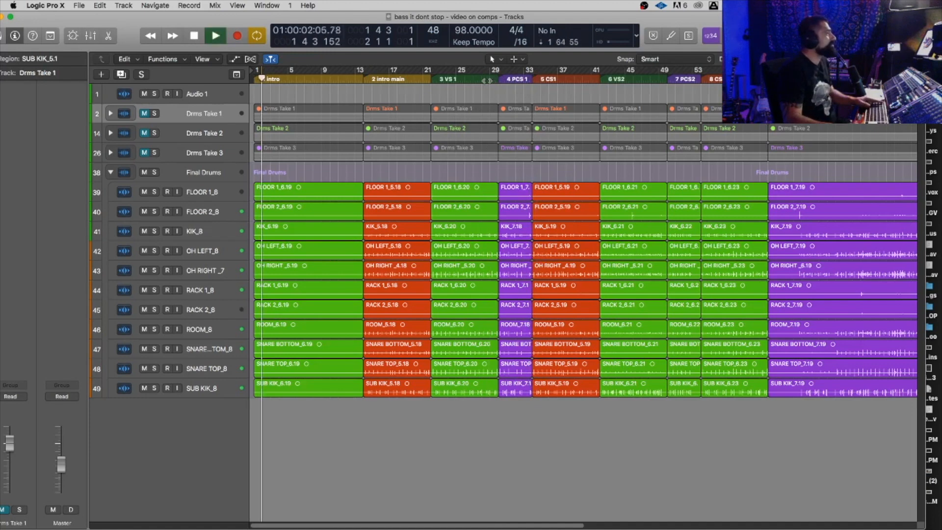
key("space")
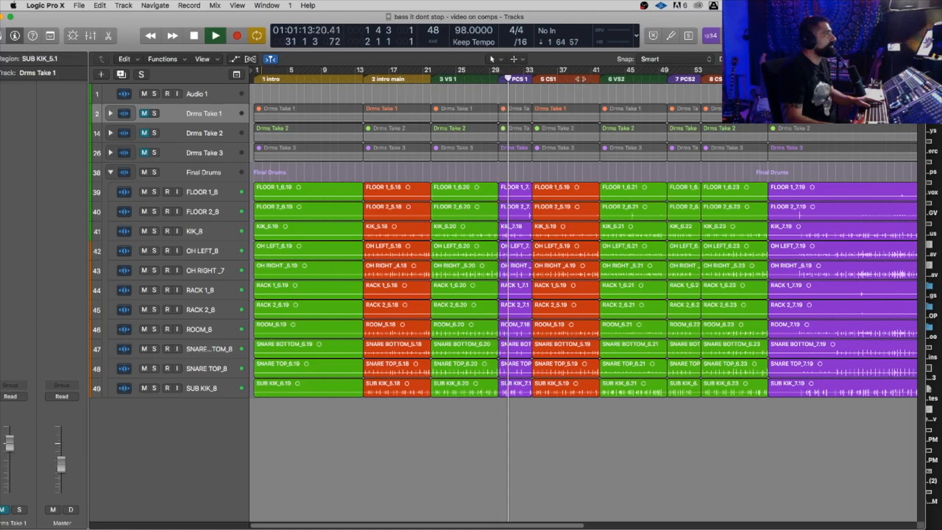
left_click(592, 78)
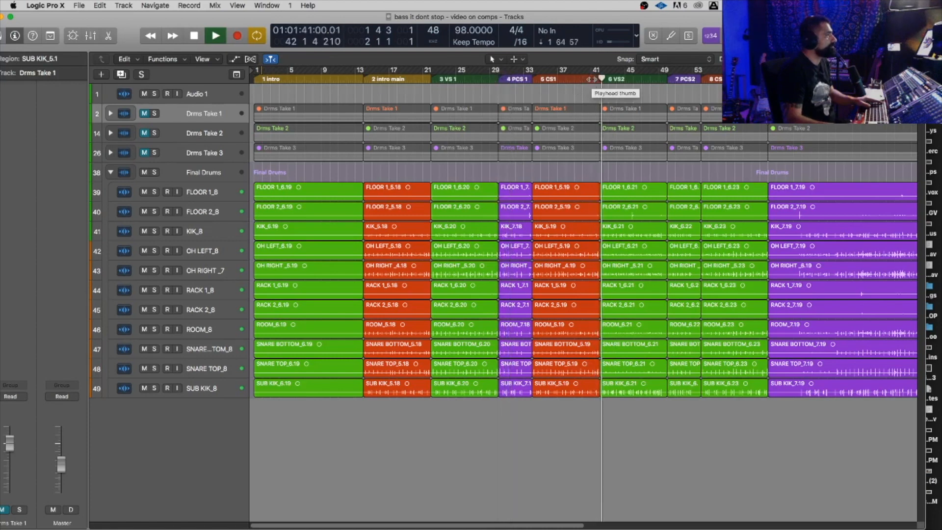
- Stop playback and pan the OH LEFT_8 track to -64 and the OH RIGHT_7 track to the right
key("space")
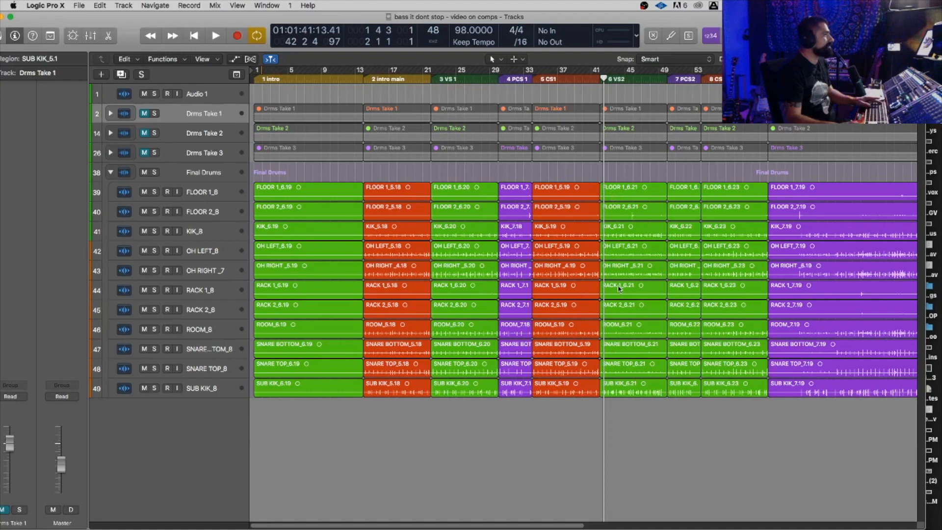
key("z")
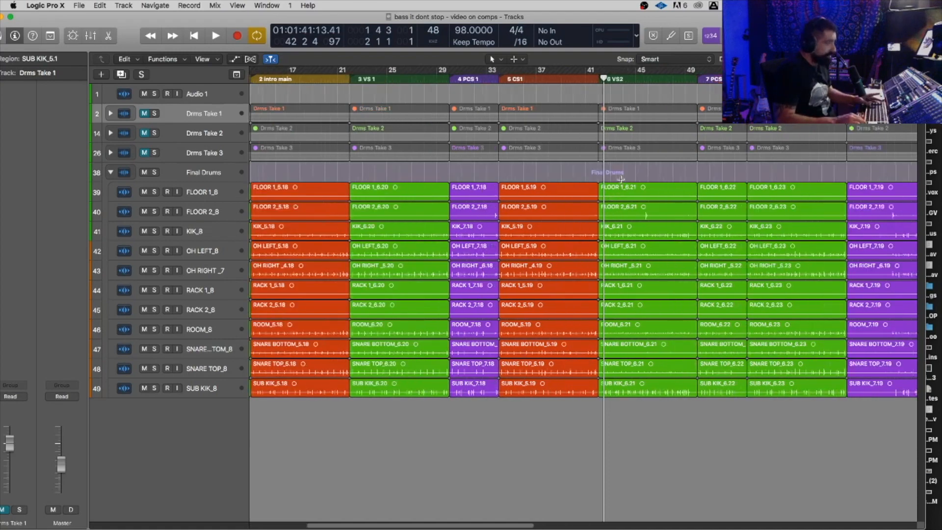
key("z")
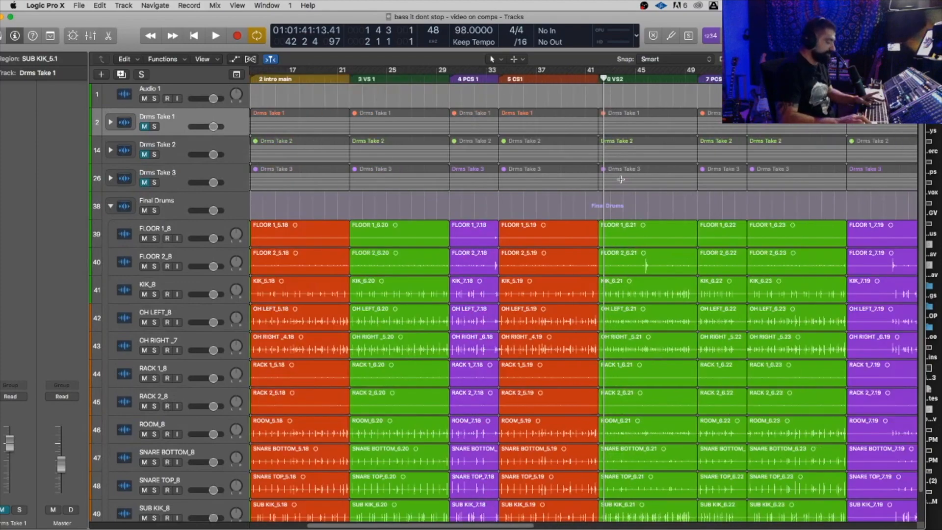
key("z")
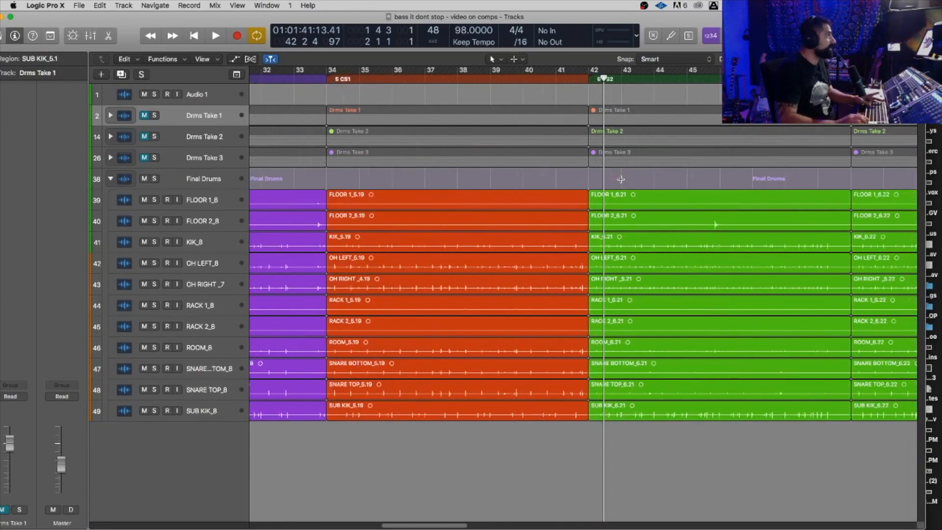
left_click(216, 266)
key("super+Down")
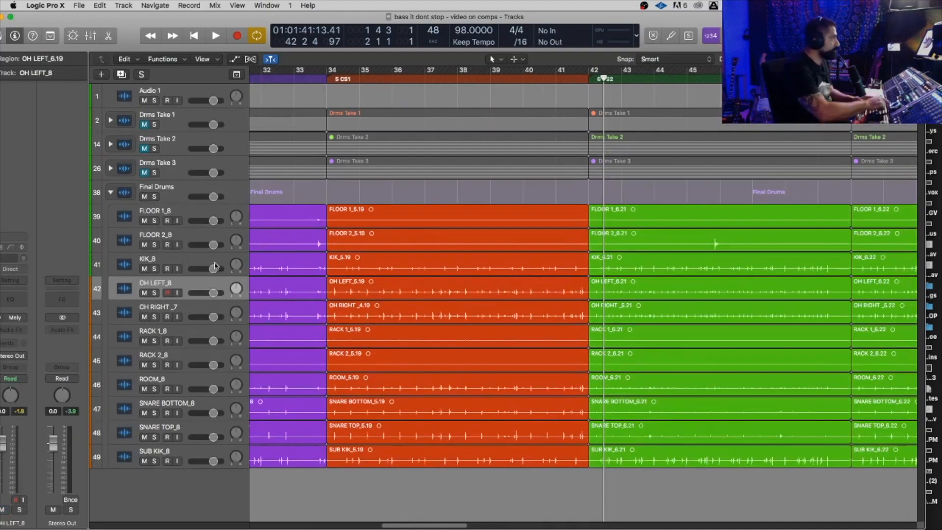
left_click_drag(238, 300, 259, 255)
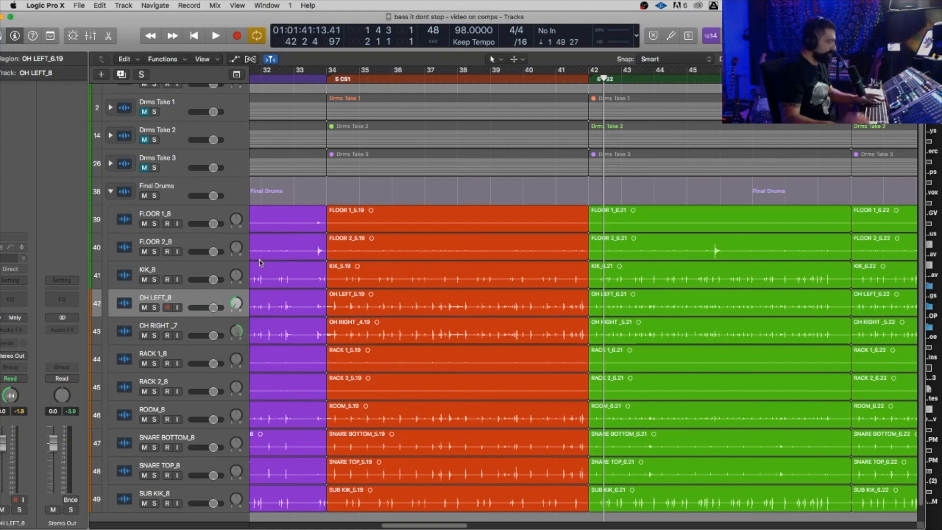
- Play the Final Drums comp from the end of CS1 into VS2, and return the playhead to bar 42
key("super+Up")
key("super+Up")
key("super+Up")
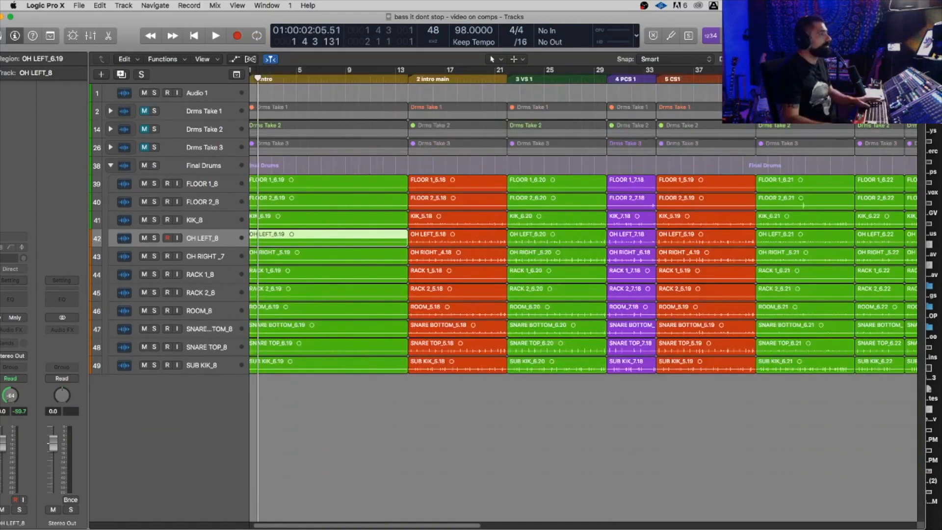
left_click(744, 79)
key("space")
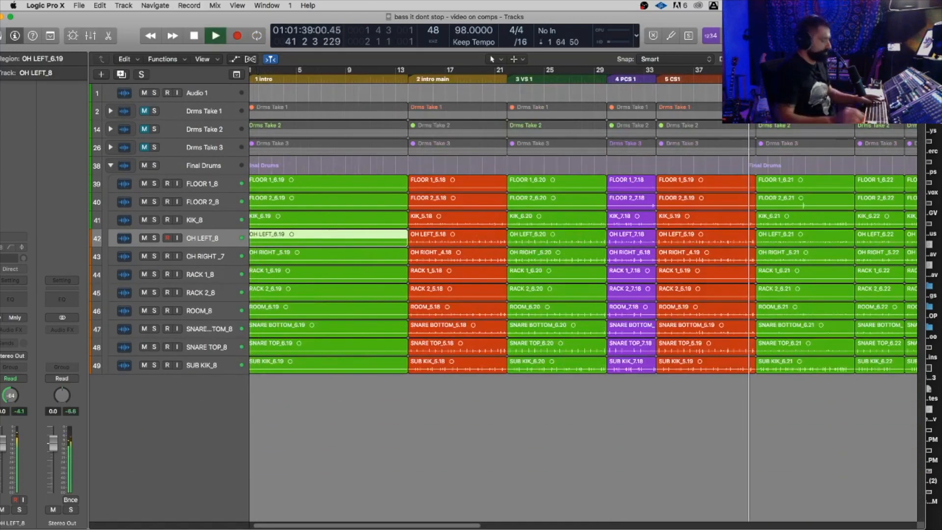
key("super+Down")
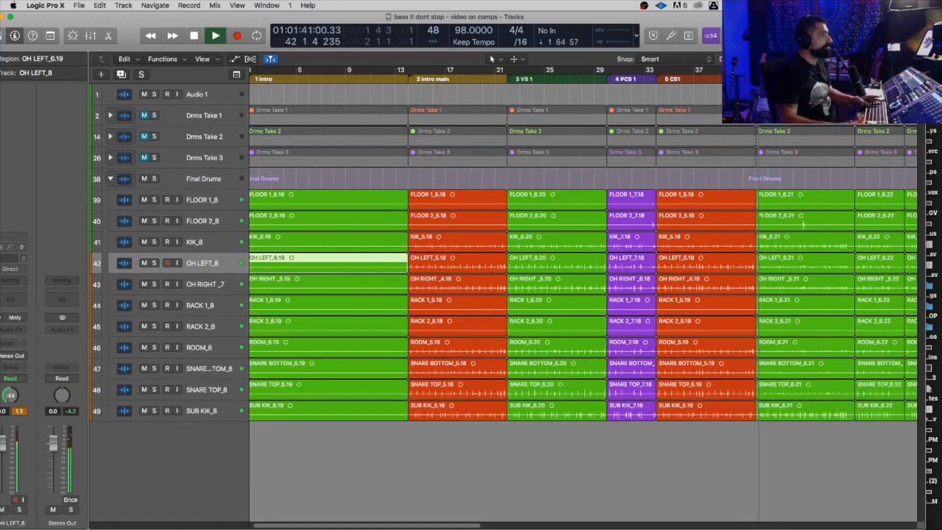
key("space")
key("comma")
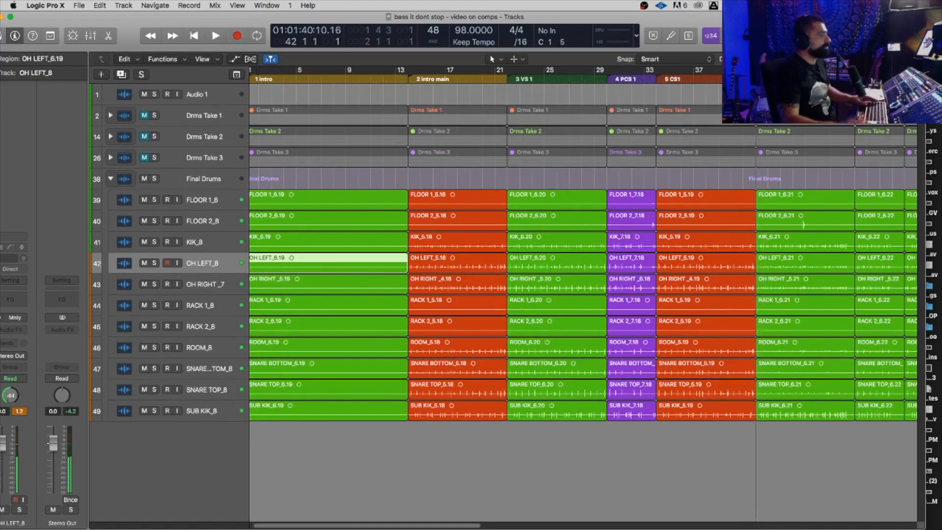
- Examine the kick and overhead waveforms up close where the CS1 regions meet the VS2 regions at bar 42
key("super+Down")
key("super+Down")
key("super+Down")
key("super+Right")
key("super+Right")
key("super+Right")
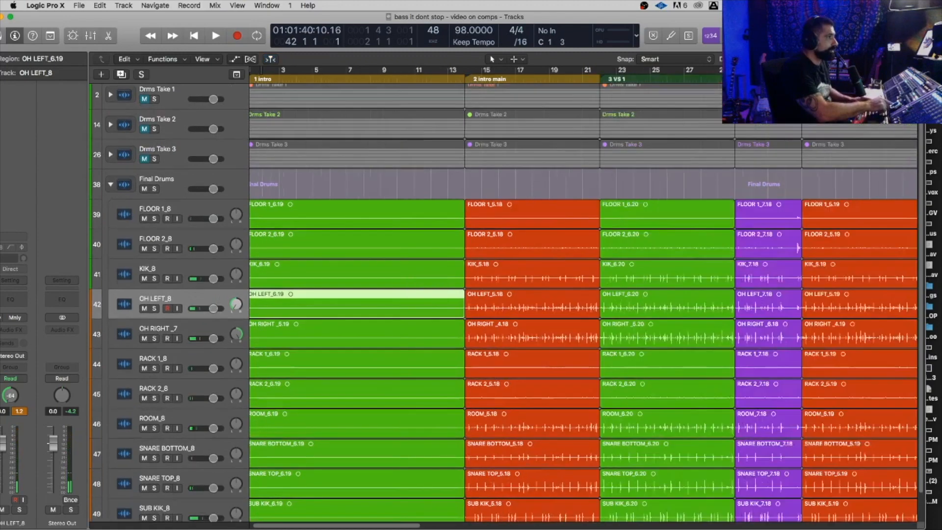
key("super+Left")
key("super+Left")
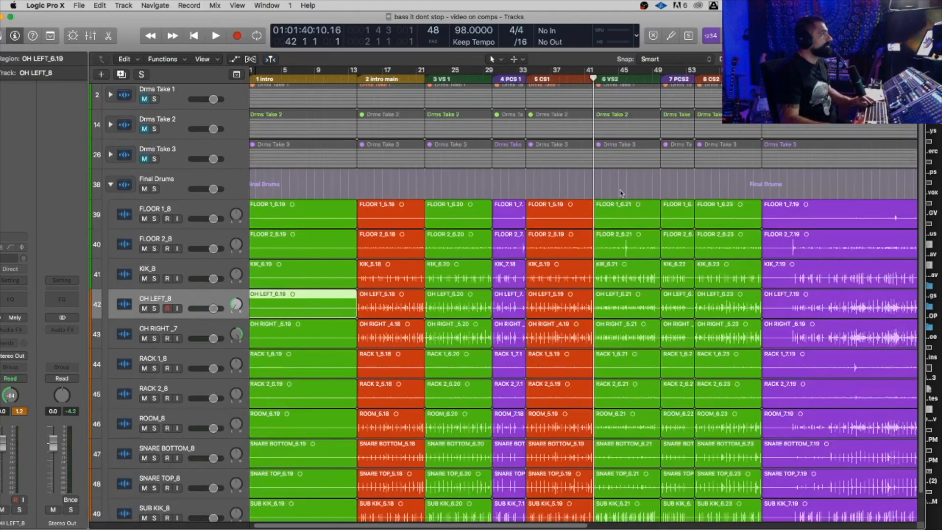
left_click_drag(620, 191, 591, 216)
key("super+Right")
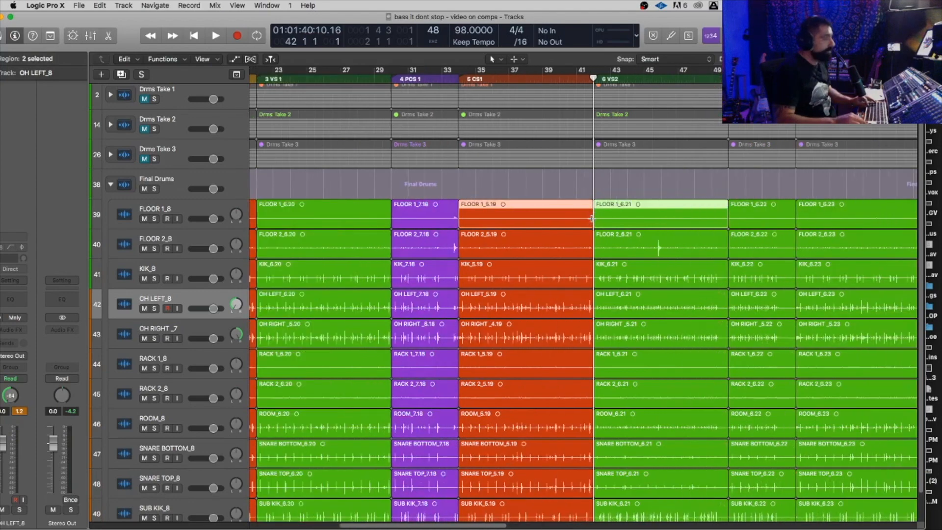
key("super+Right")
key("super+Down")
key("super+Down")
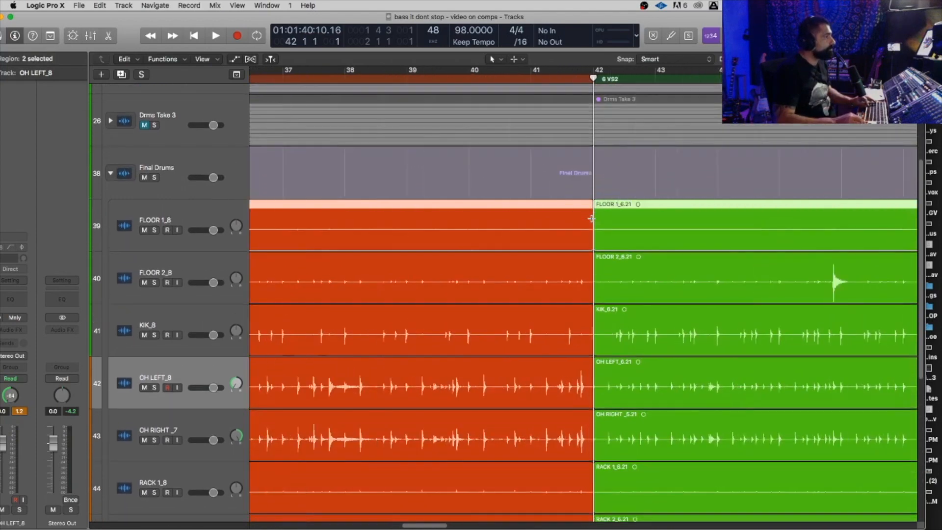
key("super+Right")
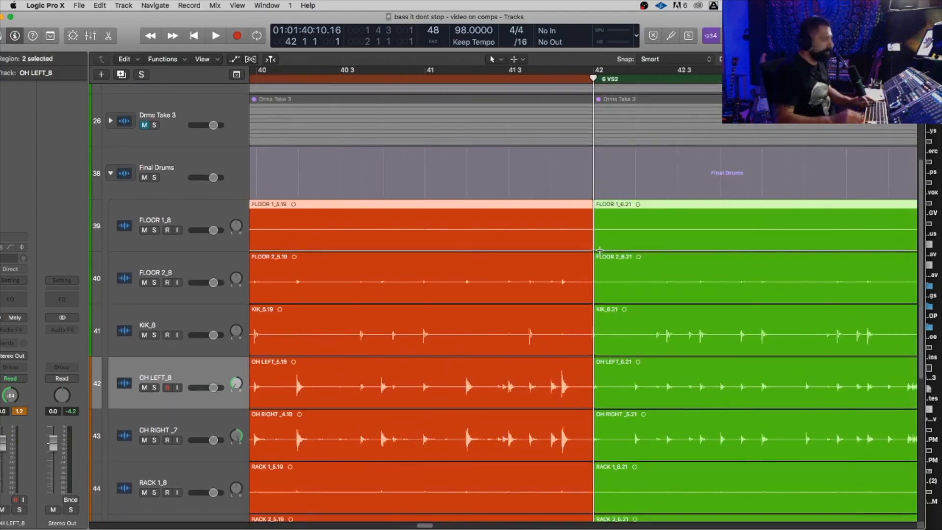
key("super+Right")
key("super+Right")
key("super+Right")
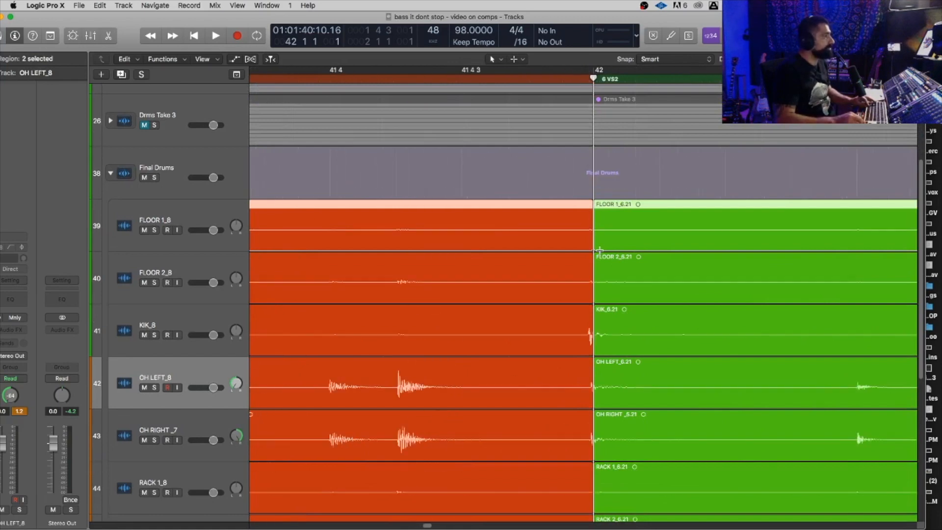
key("super+Right")
key("super+Right")
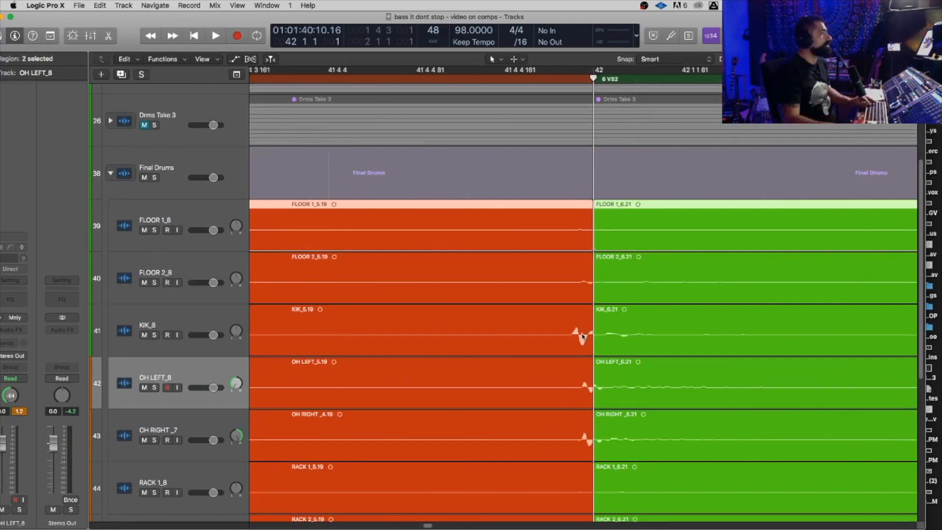
left_click(582, 335)
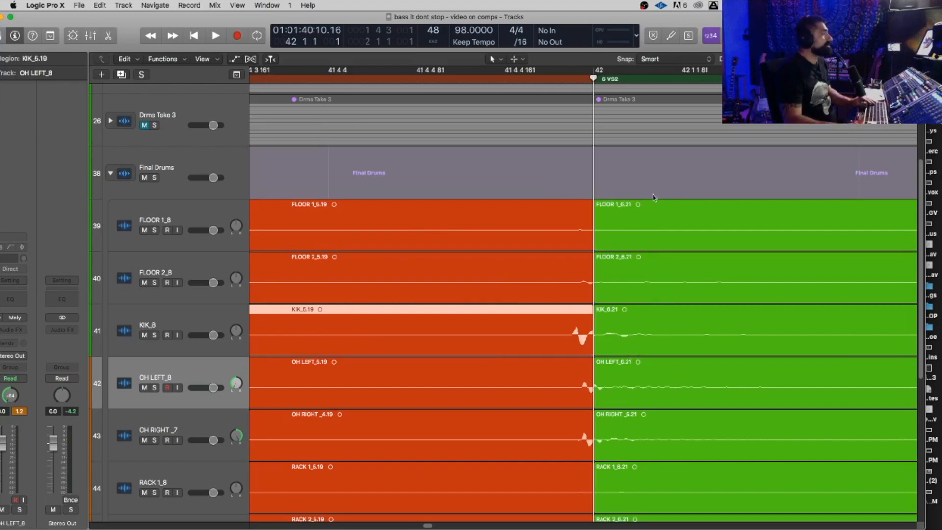
- Trim the ends of all eleven CS1 regions to slightly before bar 42 and extend the VS2 regions back to meet them
key("super+Left")
key("super+Left")
key("super+Up")
key("super+Up")
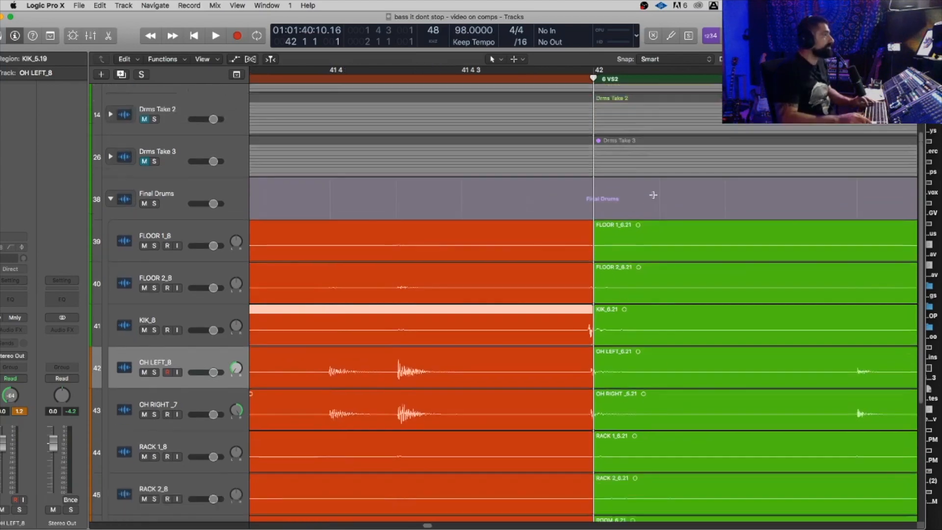
key("super+Up")
key("super+Up")
key("super+Up")
key("super+Right")
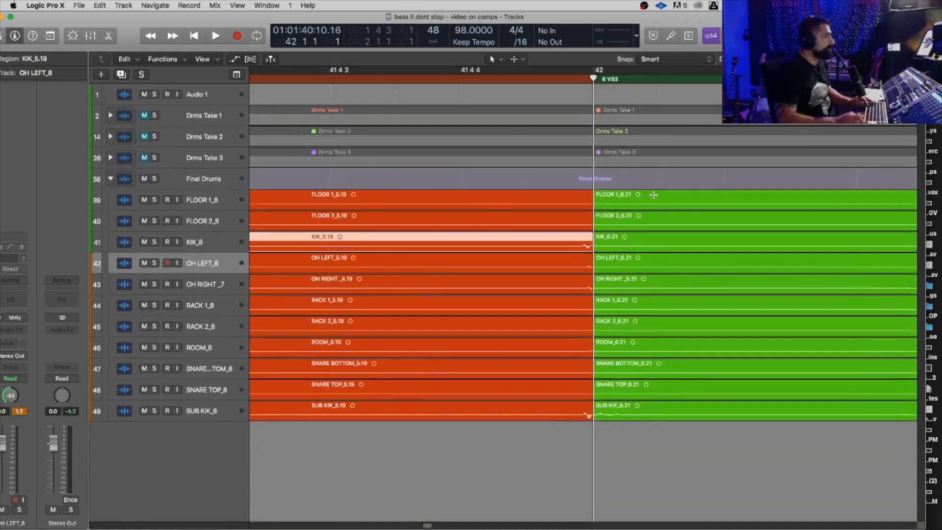
key("super+Right")
key("super+Right")
key("super+Right")
key("super+Right")
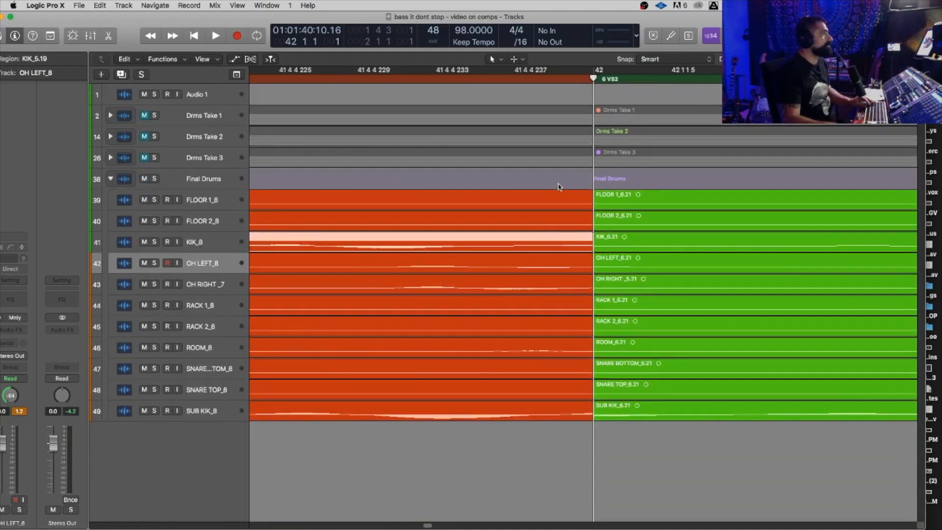
left_click_drag(559, 187, 581, 421)
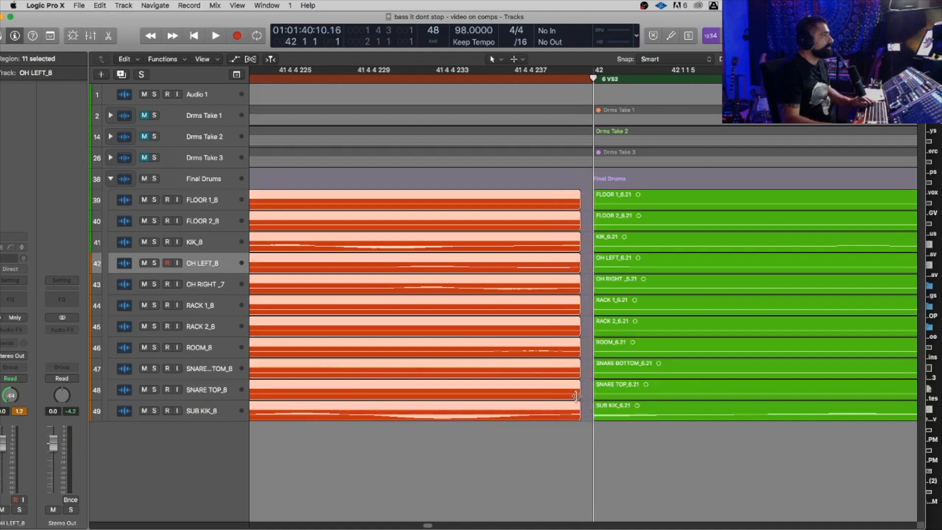
left_click_drag(666, 183, 661, 413)
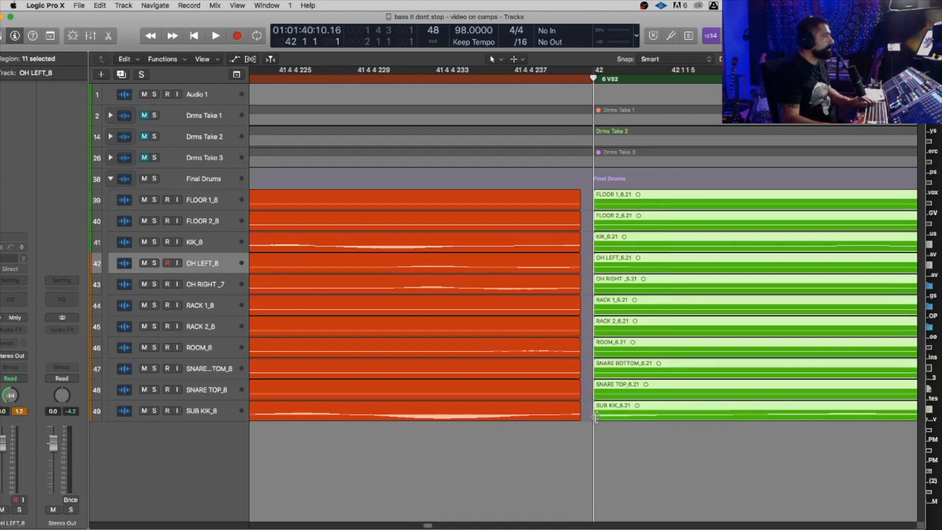
left_click_drag(595, 416, 583, 419)
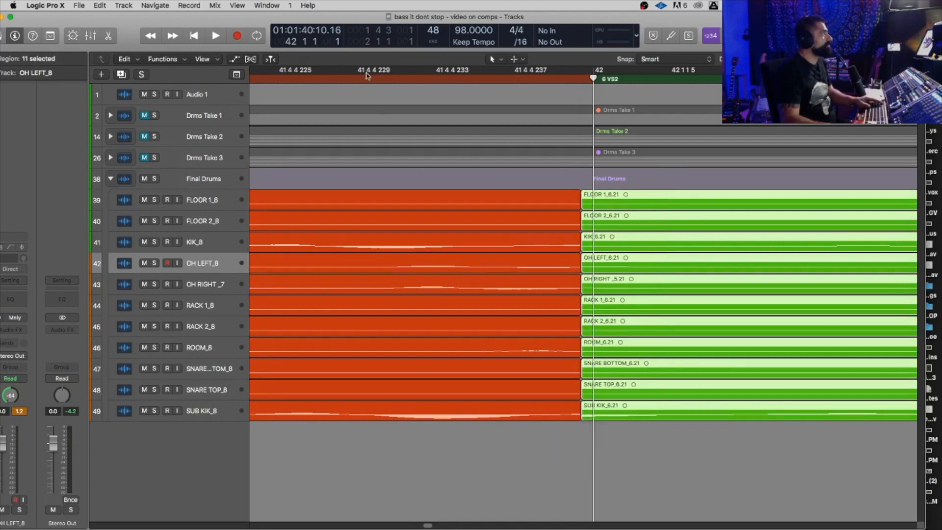
- Play the Final Drums comp across the adjusted edit point between CS1 and VS2
key("space")
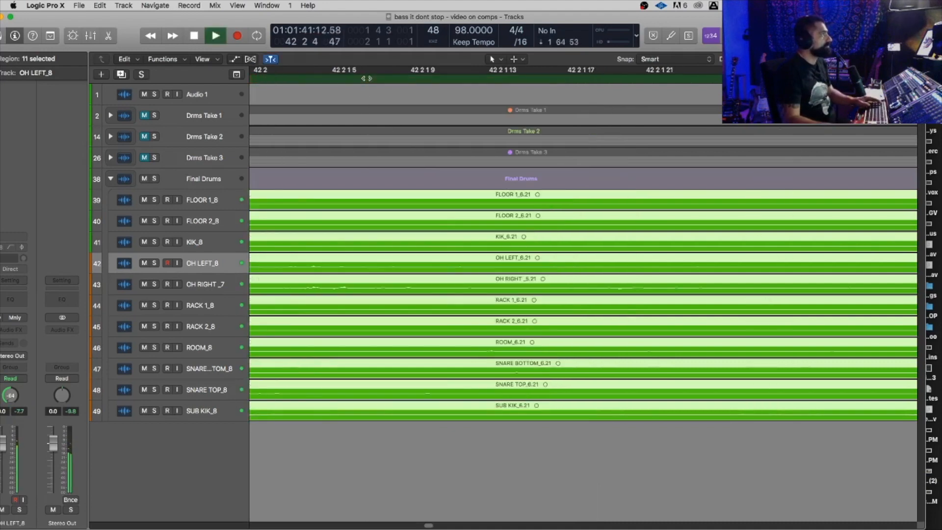
key("super+Left")
key("super+Left")
key("super+Left")
key("super+Left")
key("super+Left")
key("super+Left")
key("super+Left")
key("super+Left")
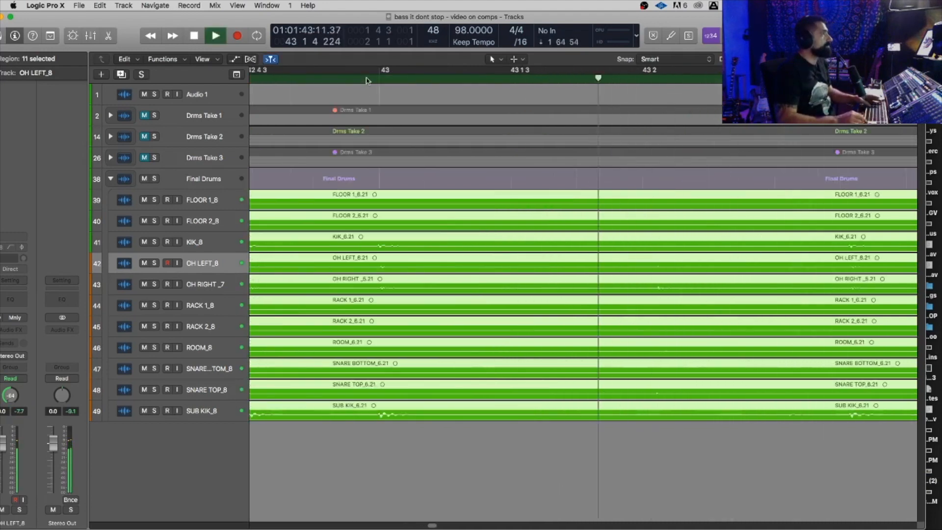
key("super+Left")
key("super+Left")
key("super+Left")
key("super+Left")
key("space")
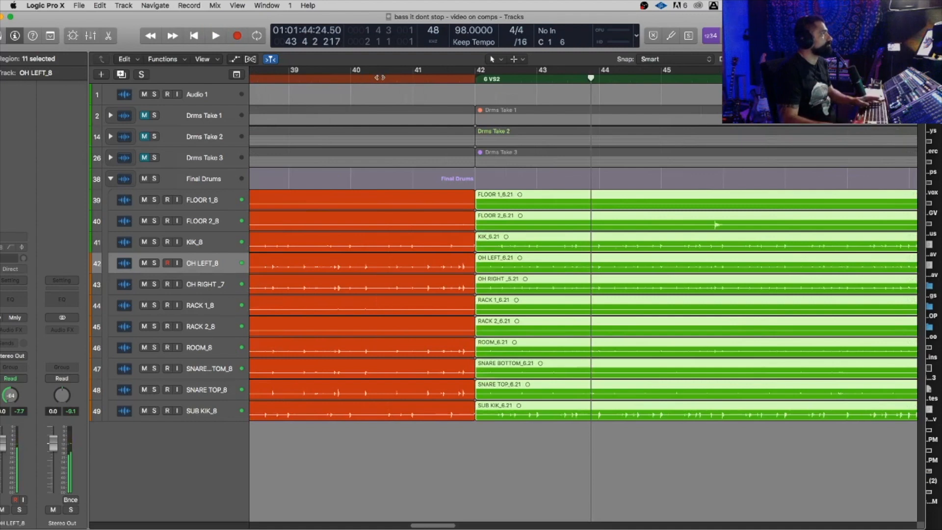
key("space")
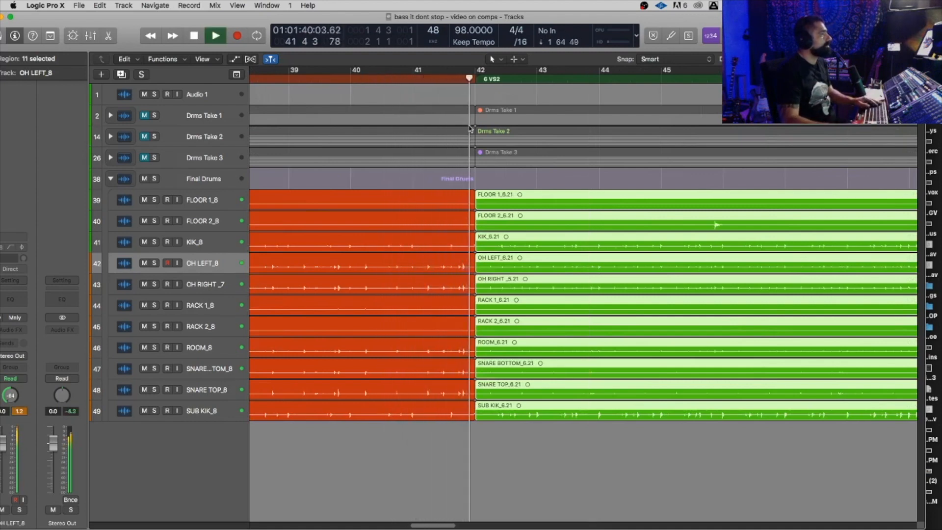
key("space")
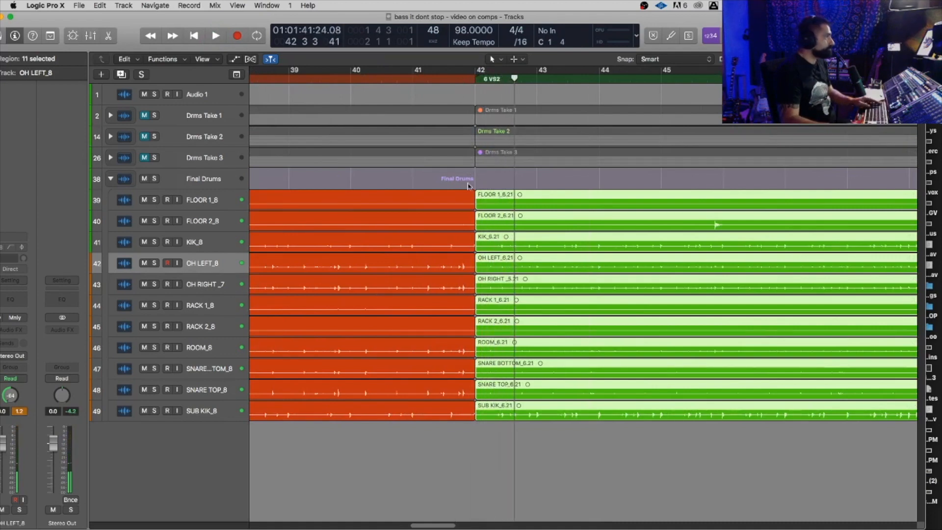
- Select all regions on the eleven Final Drums tracks and set their Fade In to 10
left_click_drag(469, 185, 410, 426)
key("super+Left")
key("super+Left")
key("super+Left")
key("super+Left")
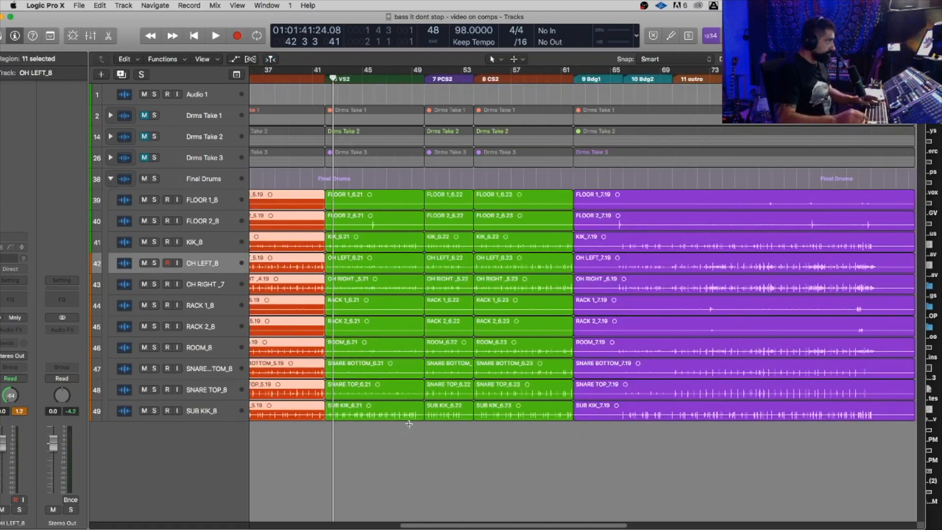
key("super+Right")
key("super+Left")
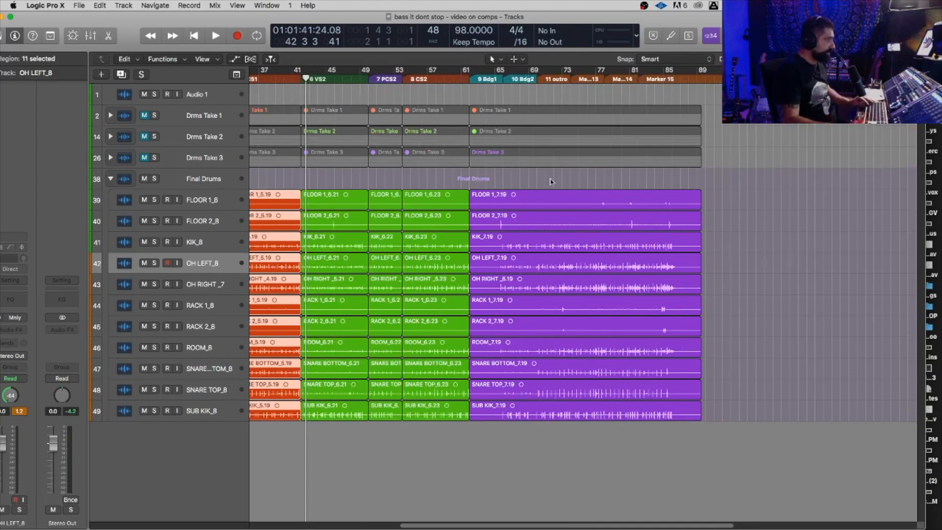
left_click_drag(551, 180, 542, 308)
left_click(845, 210)
left_click_drag(845, 212, 73, 467)
left_click_drag(57, 476, 57, 476)
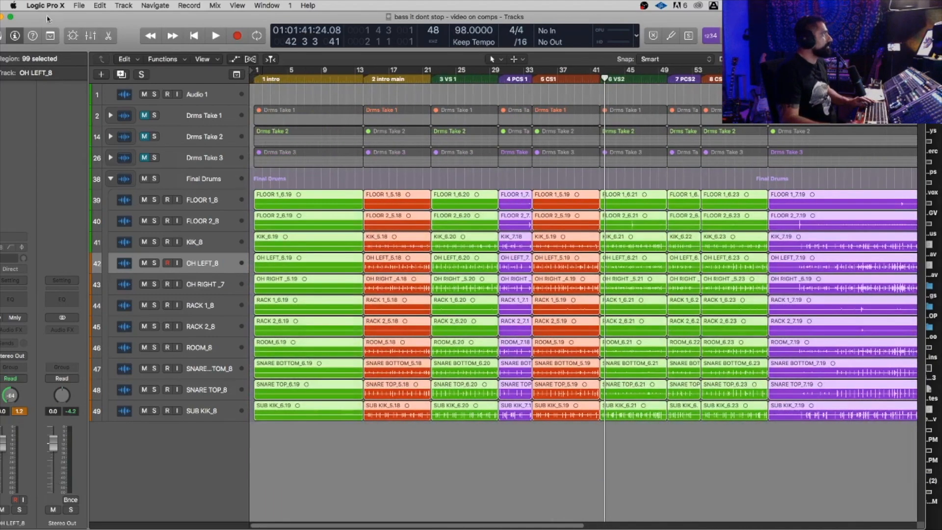
left_click_drag(48, 18, 81, 18)
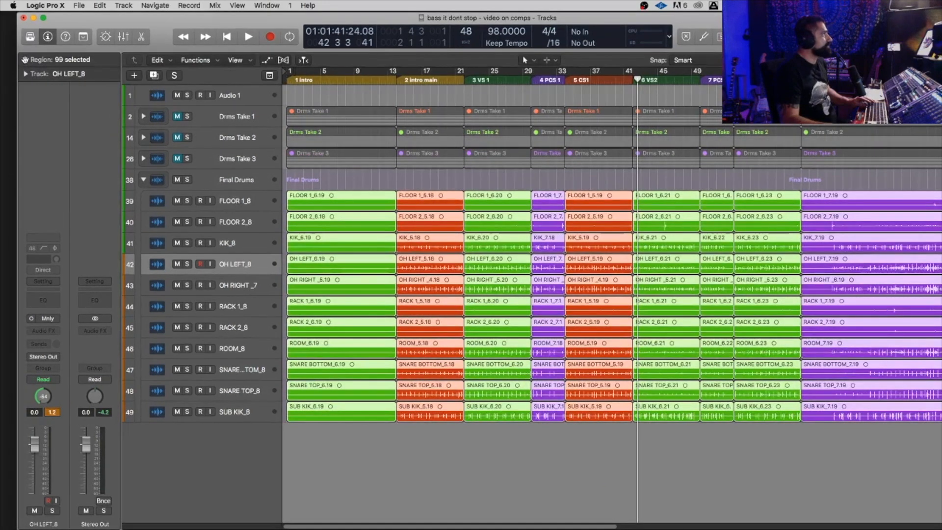
left_click(25, 59)
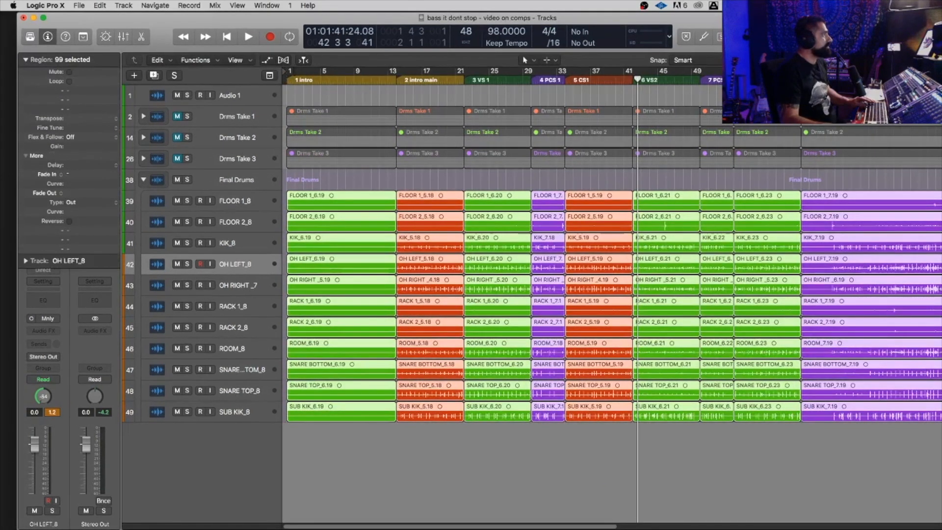
double_click(68, 175)
type("10")
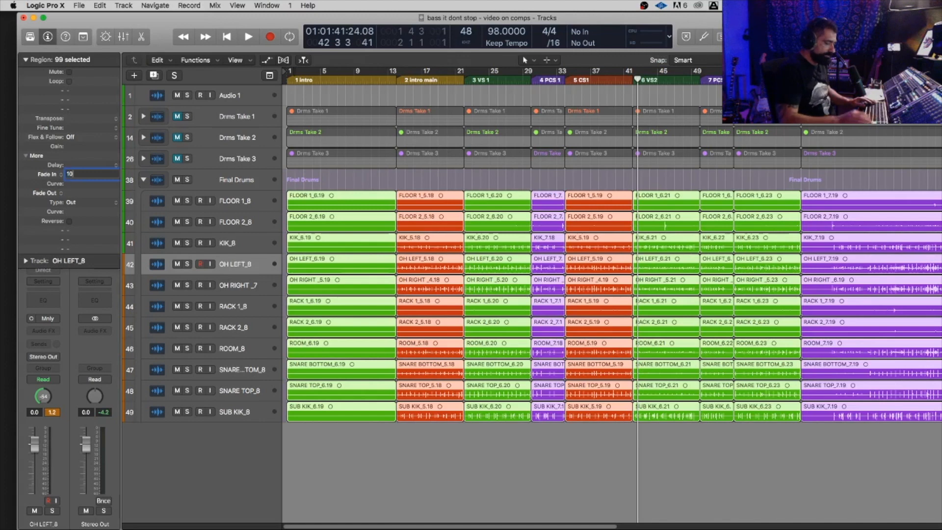
key("Return")
- Set the Fade Out of all selected Final Drums regions to 10
double_click(69, 194)
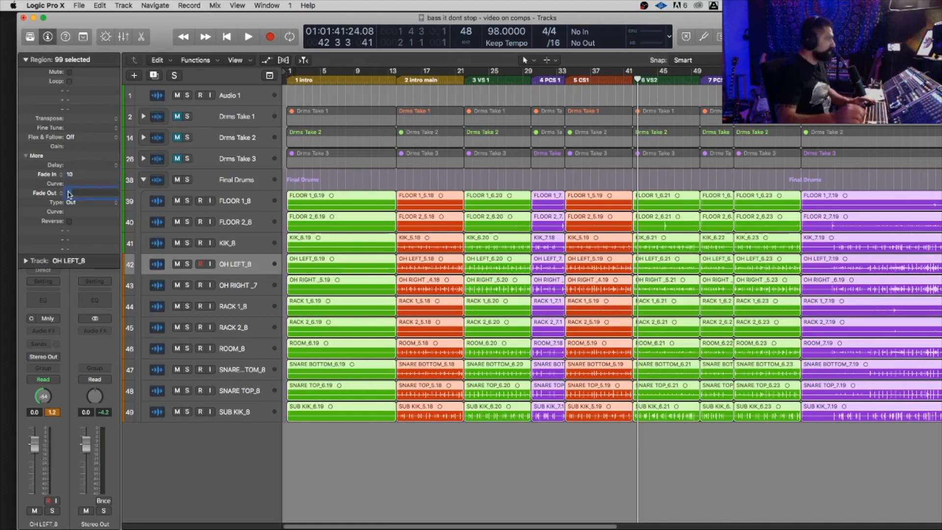
type("10")
key("Return")
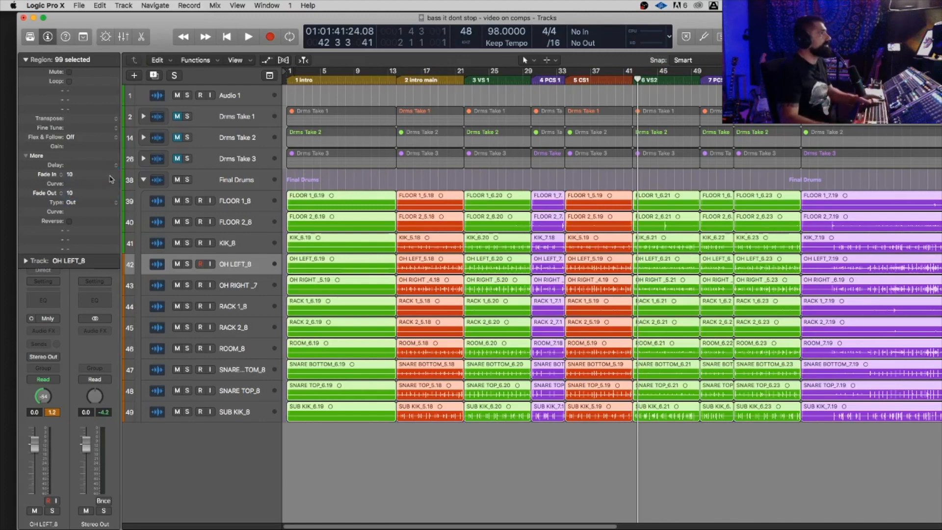
- Clear the region selection and play the Final Drums comp from bar 21 across the transition into VS 1
left_click(594, 184)
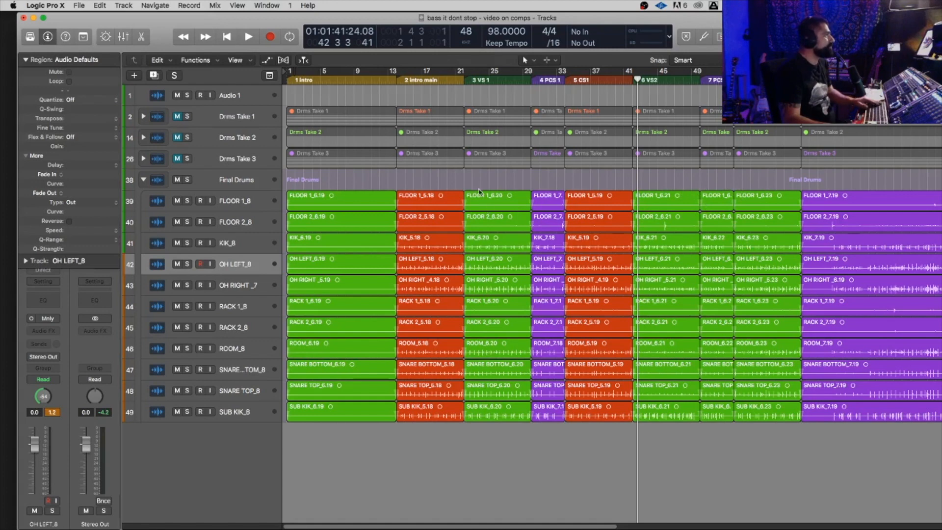
double_click(456, 80)
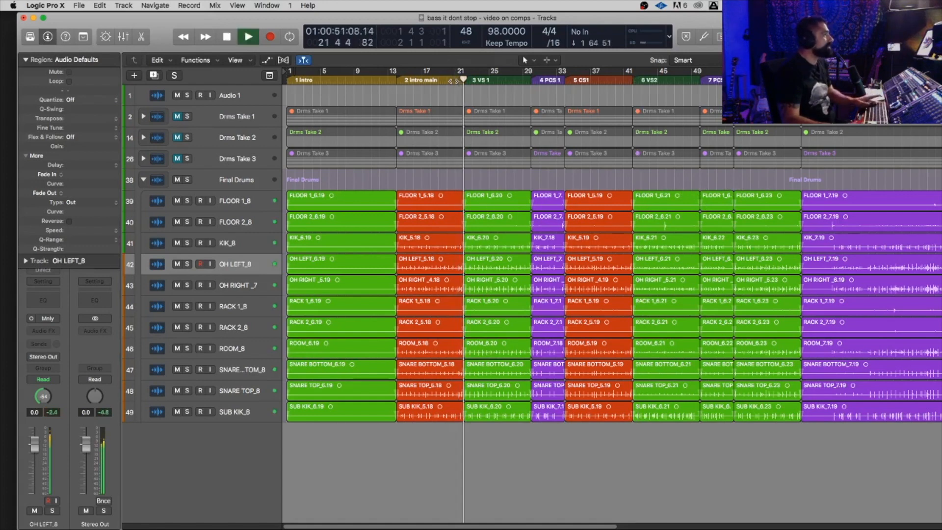
key("space")
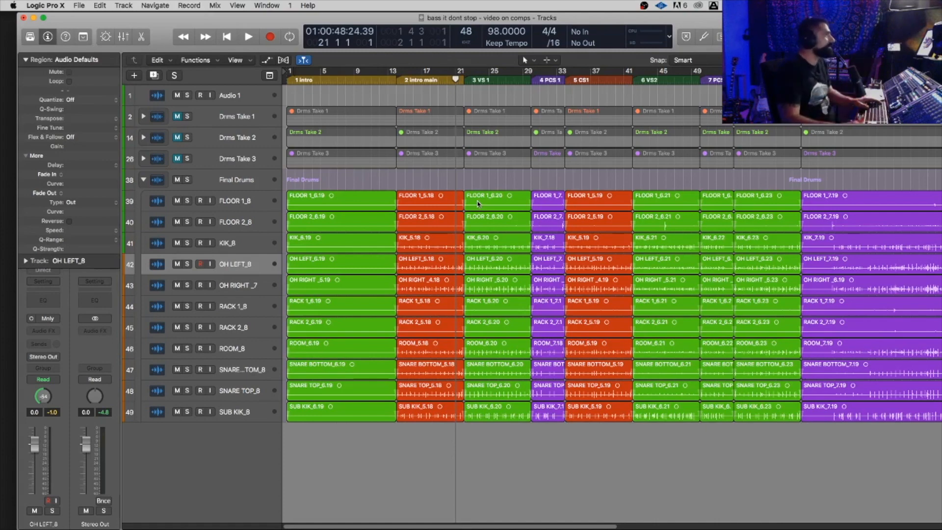
- Solo the FLOOR 1_8 track in the Final Drums folder and select it along with its regions
key("super+Left")
key("super+Left")
key("super+Up")
key("super+Up")
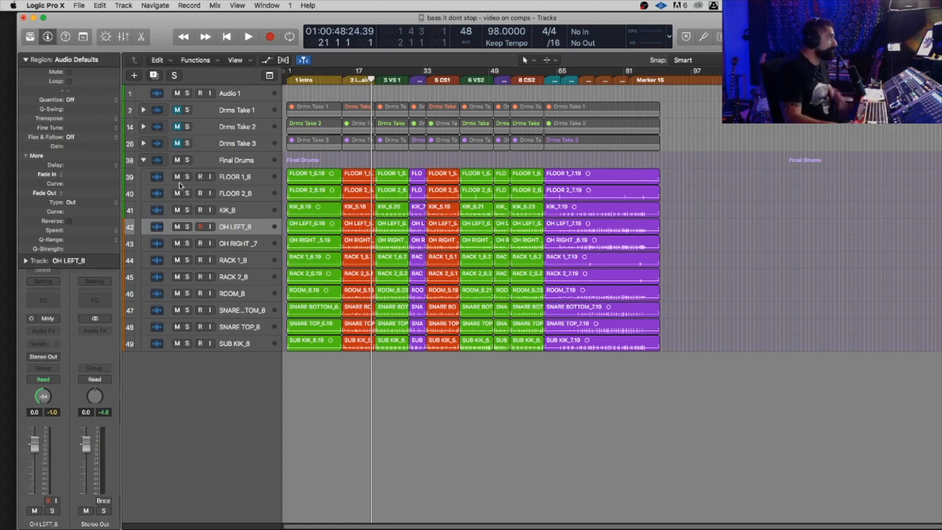
left_click(188, 177)
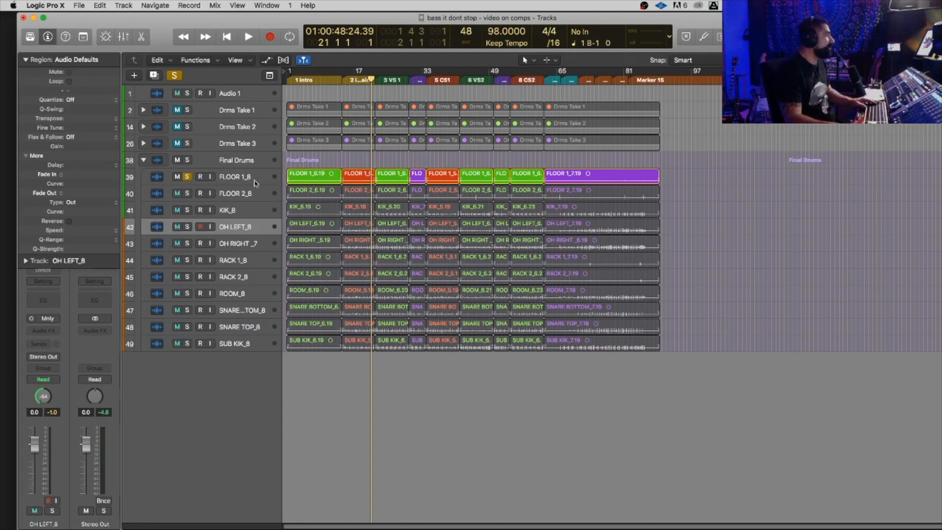
left_click(256, 184)
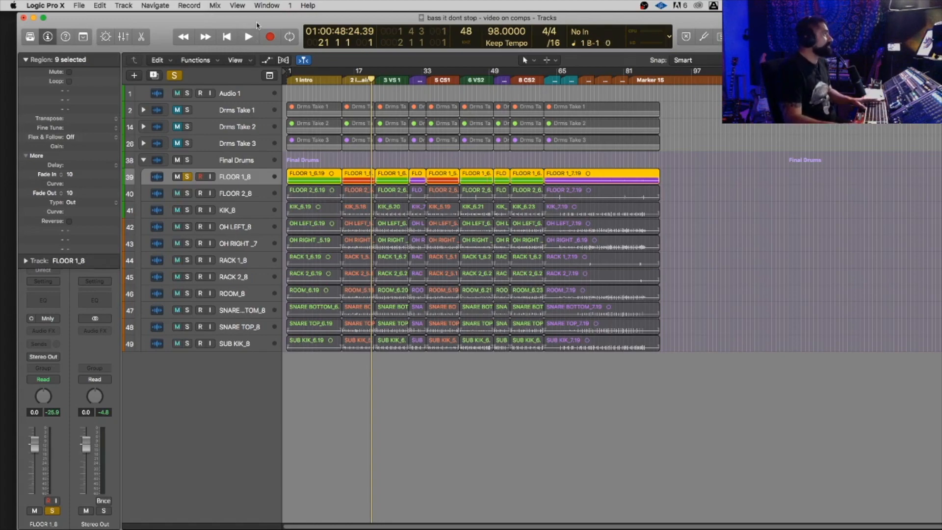
left_click_drag(257, 25, 248, 24)
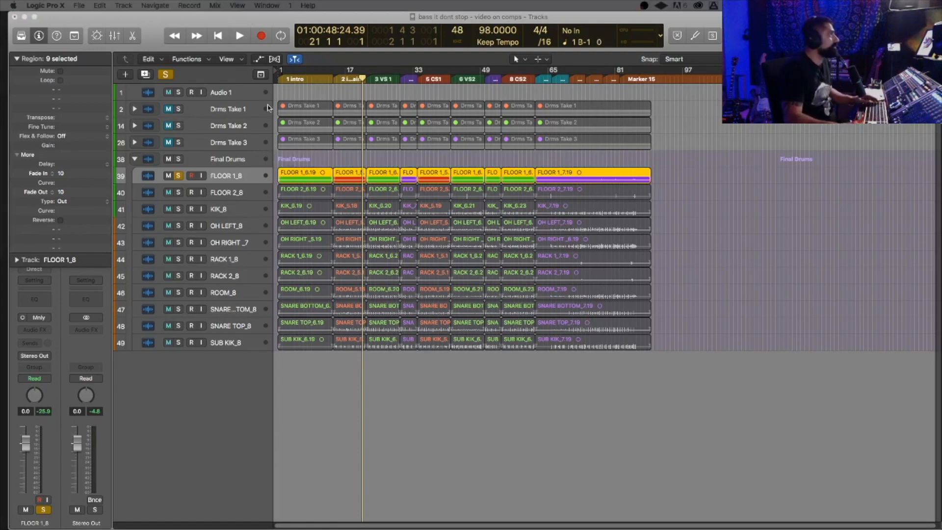
mouse_move(248, 23)
left_mouse_down()
mouse_move(276, 33)
mouse_move(247, 27)
left_mouse_up()
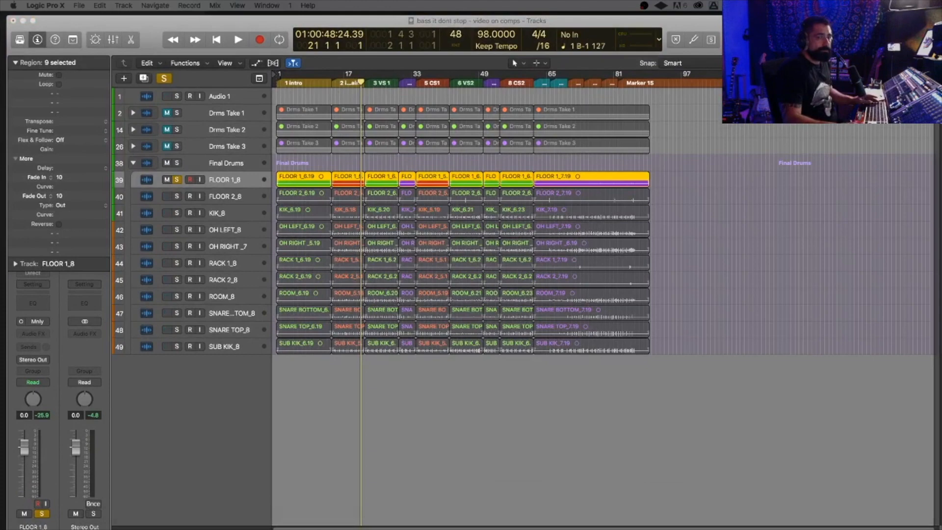
- Open the Mixer, take FLOOR 1_8 out of solo and switch the Stereo Out channel to mono
key("x")
left_click_drag(135, 85, 179, 36)
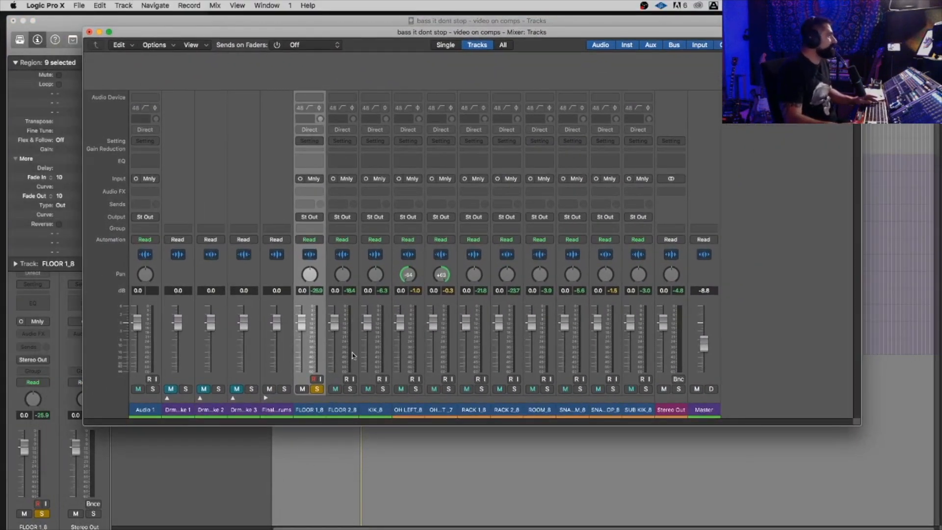
left_click(317, 389)
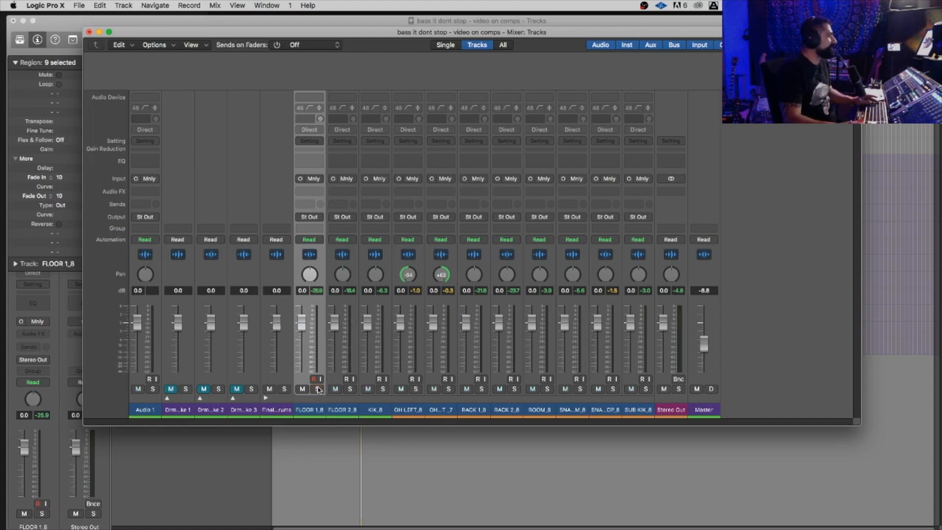
left_click(318, 389)
left_click(317, 389)
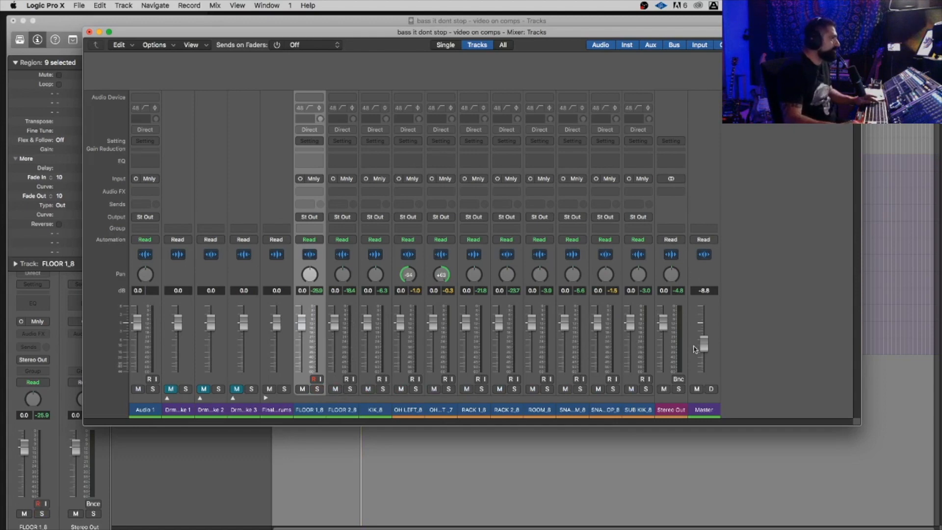
left_click(671, 180)
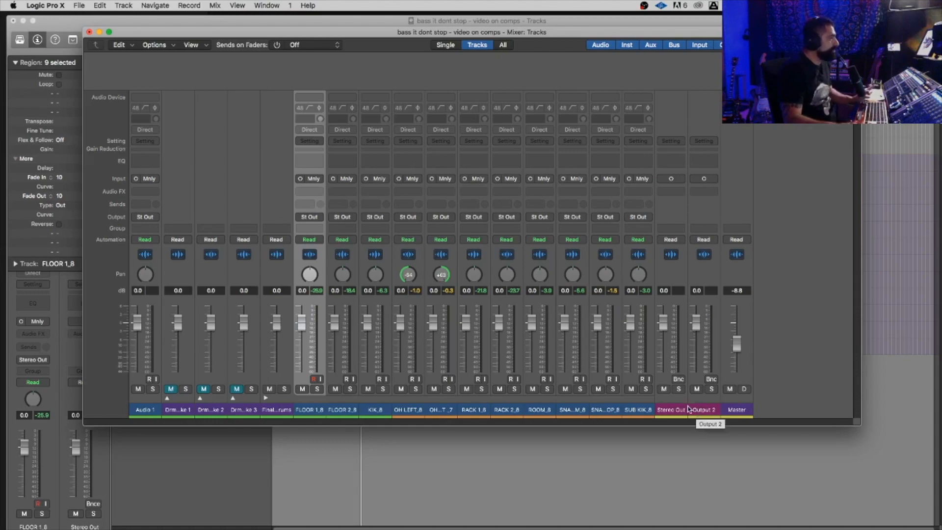
- Set the cycle range to span the selected FLOOR 1_8 regions and solo the FLOOR 1_8 channel in the Mixer
left_click_drag(444, 32, 434, 291)
key("super+u")
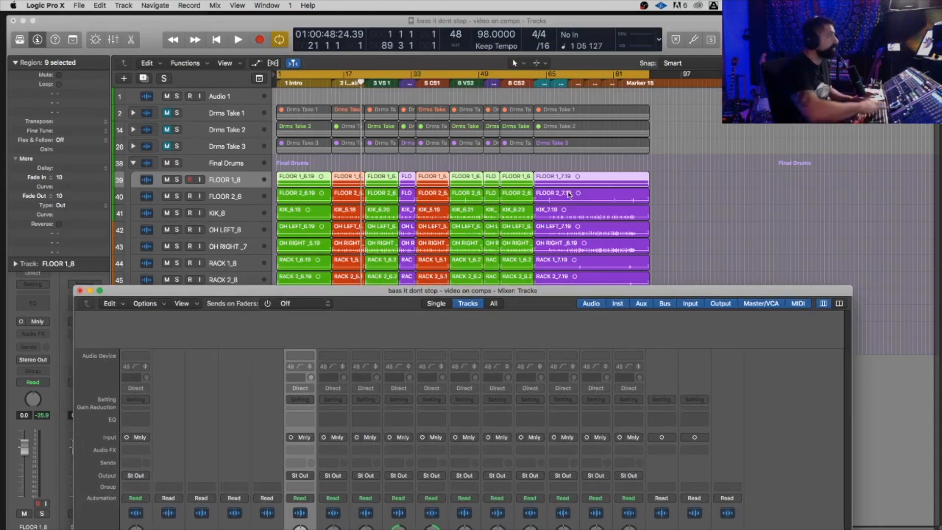
double_click(576, 293)
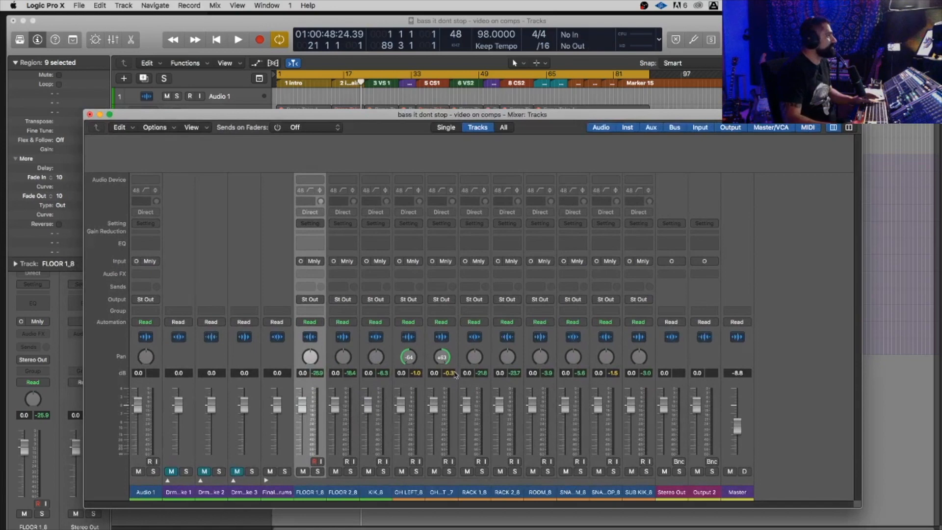
left_click(318, 471)
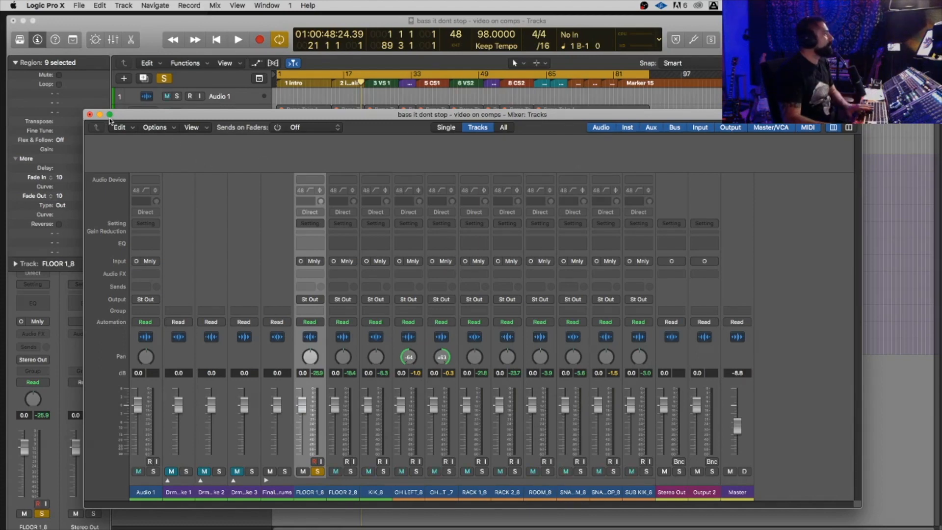
- Close the Mixer and turn off solo on the FLOOR 1_8 track
left_click(90, 115)
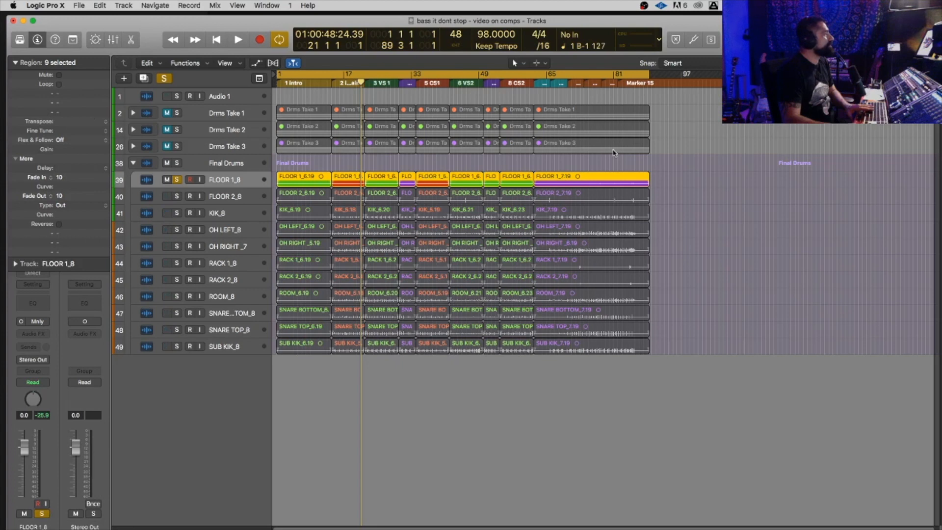
left_click(178, 180)
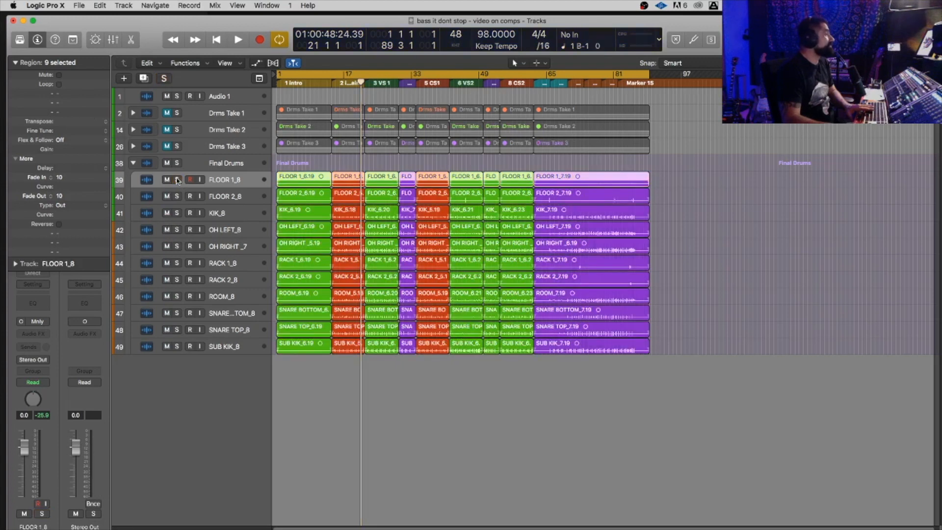